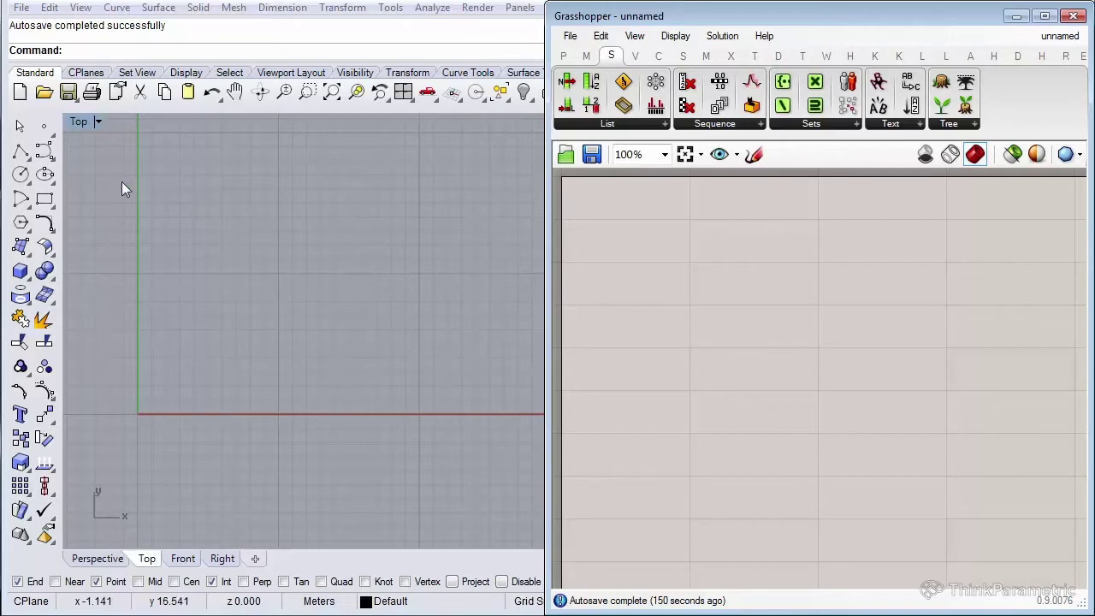
Draw a 20 m horizontal polyline in the Top view from 0,10 to 20,10.
click(21, 151)
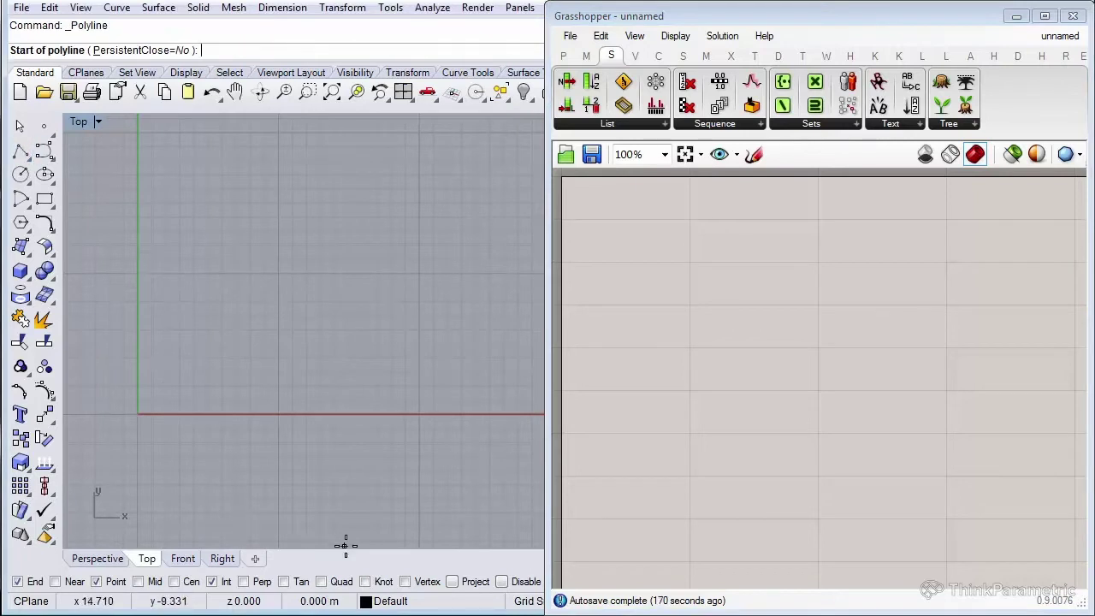
click(137, 274)
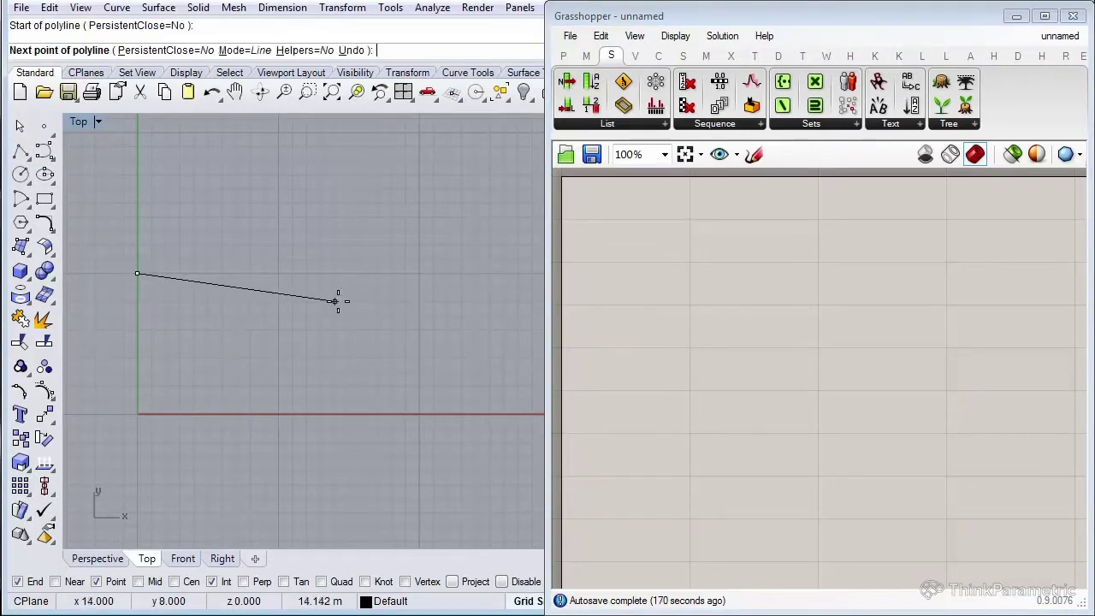
click(417, 273)
key(Return)
Draw a second horizontal polyline about 12 m long from the origin along the X axis.
key(Return)
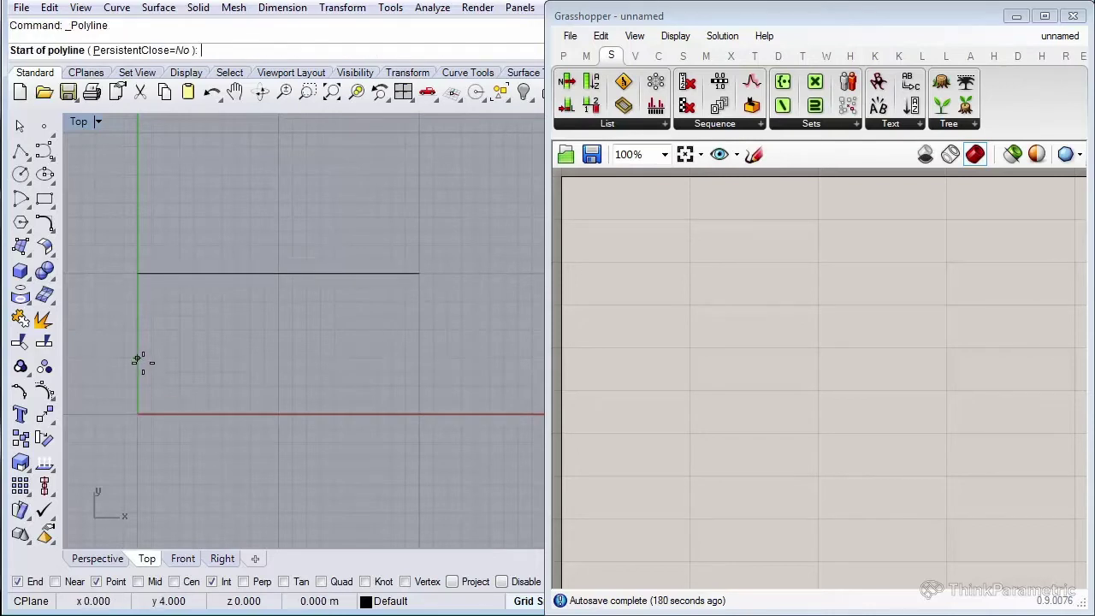
click(137, 357)
key(Escape)
key(Return)
click(138, 415)
click(306, 414)
key(Return)
scroll(308, 385, up, 3)
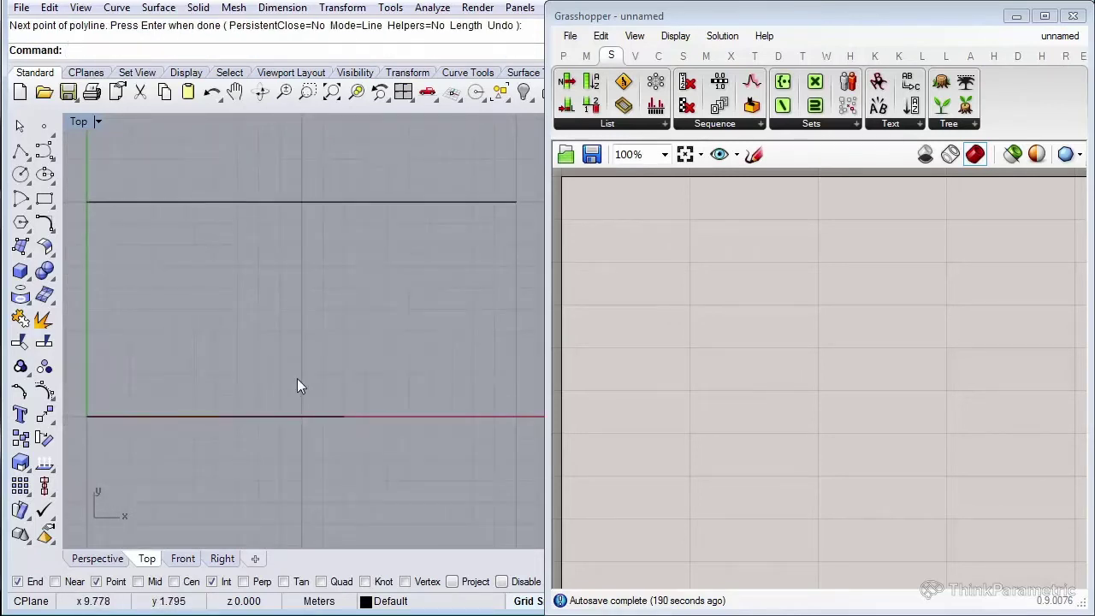
In Grasshopper, add a Curve parameter to the canvas and place a copy of it below.
double_click(610, 218)
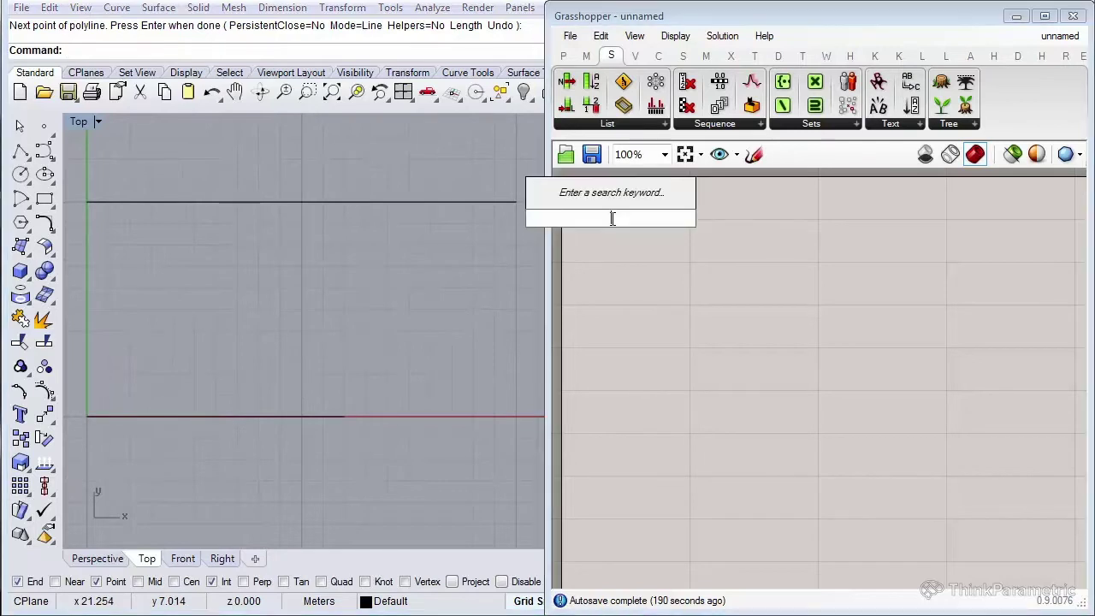
text(cur)
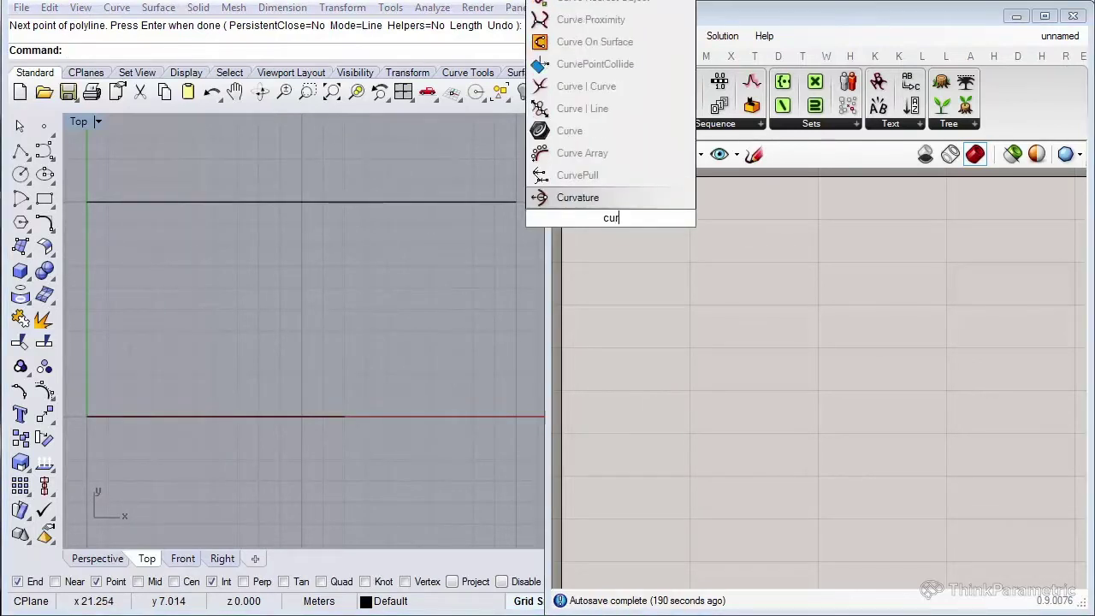
text(ve)
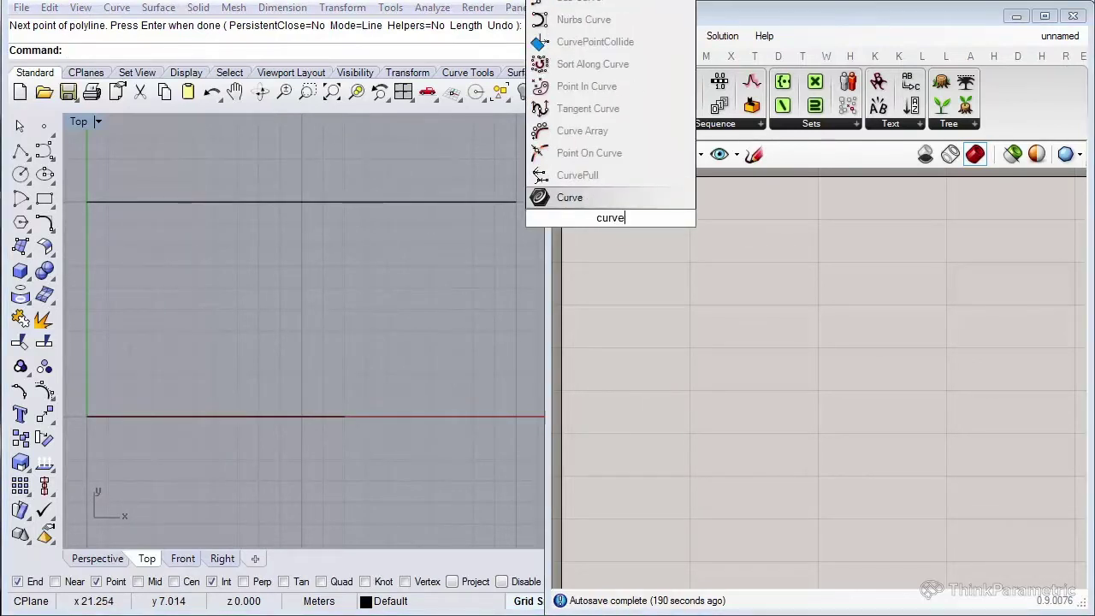
click(627, 205)
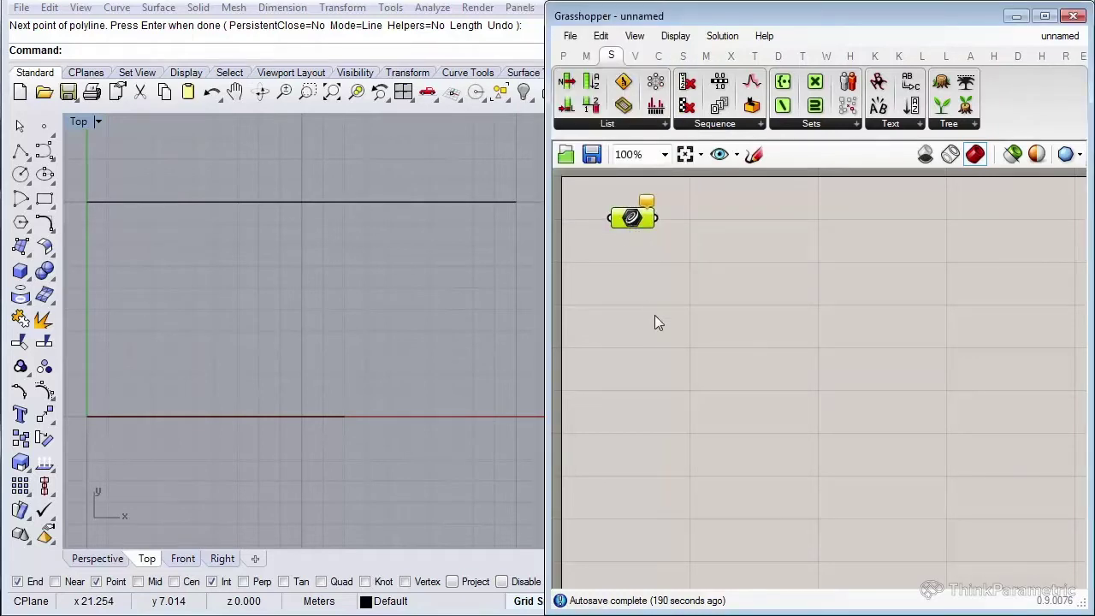
click(646, 315)
alt+drag(633, 218, 634, 344)
click(637, 253)
Reference the 20 m line in the upper Curve parameter and the shorter line in the lower one.
click(638, 220)
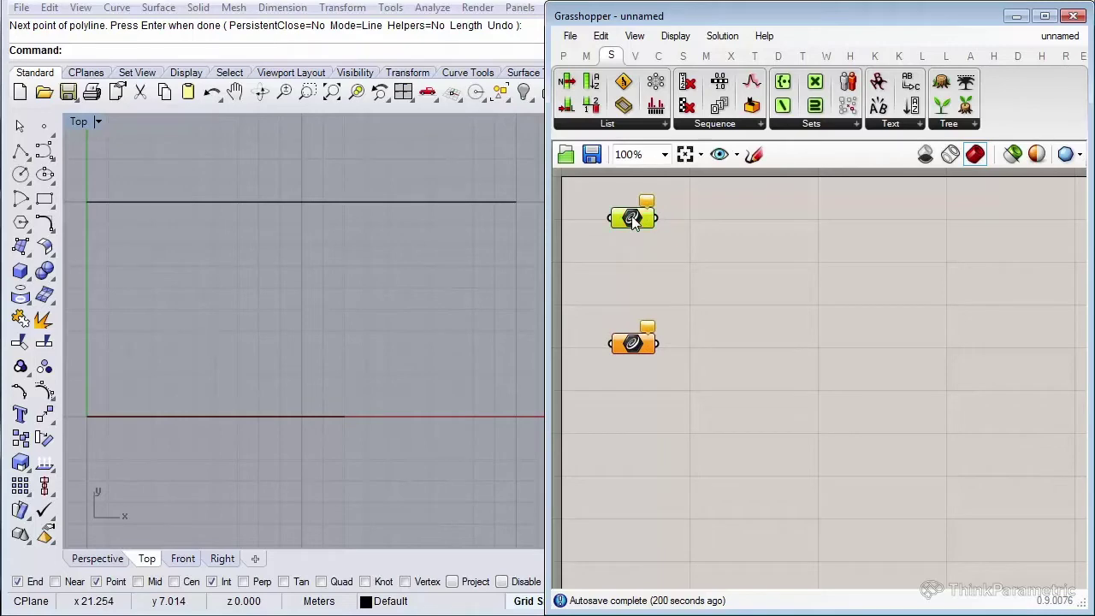
right_click(640, 221)
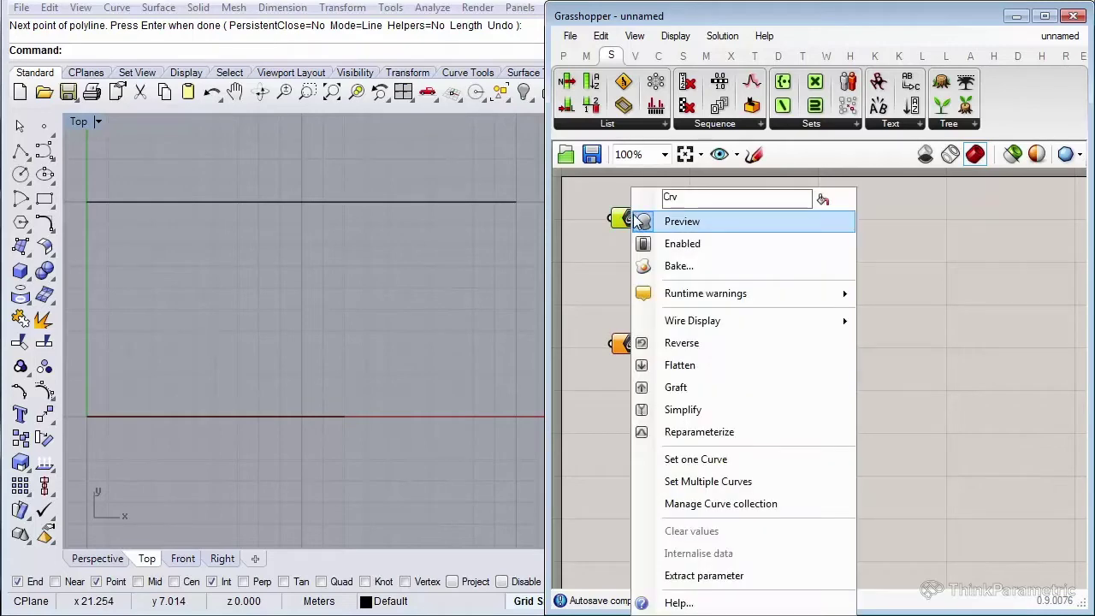
click(696, 459)
click(383, 203)
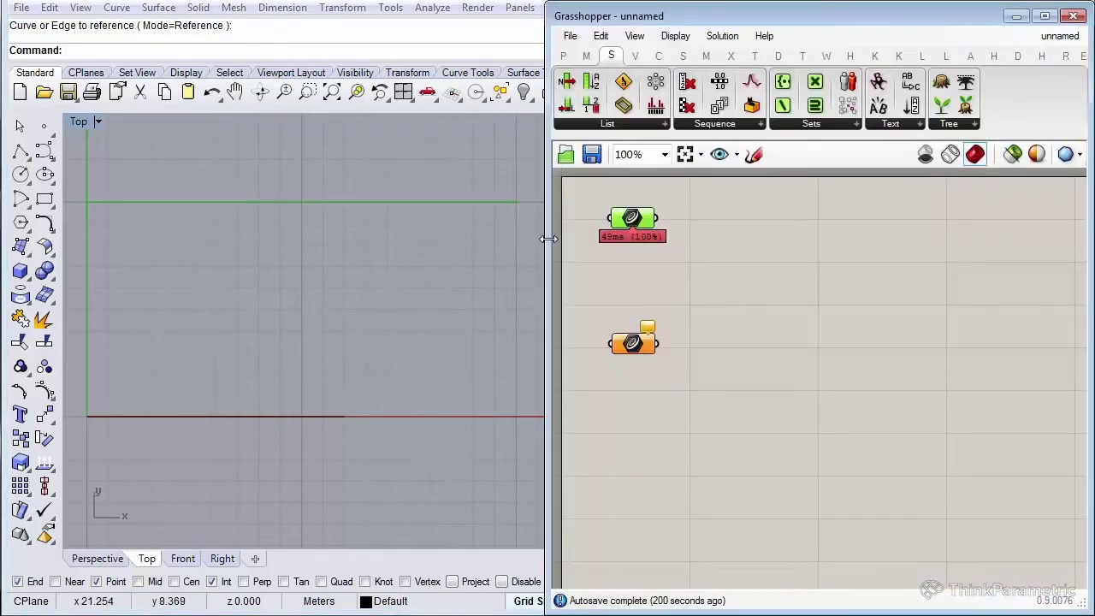
right_click(633, 345)
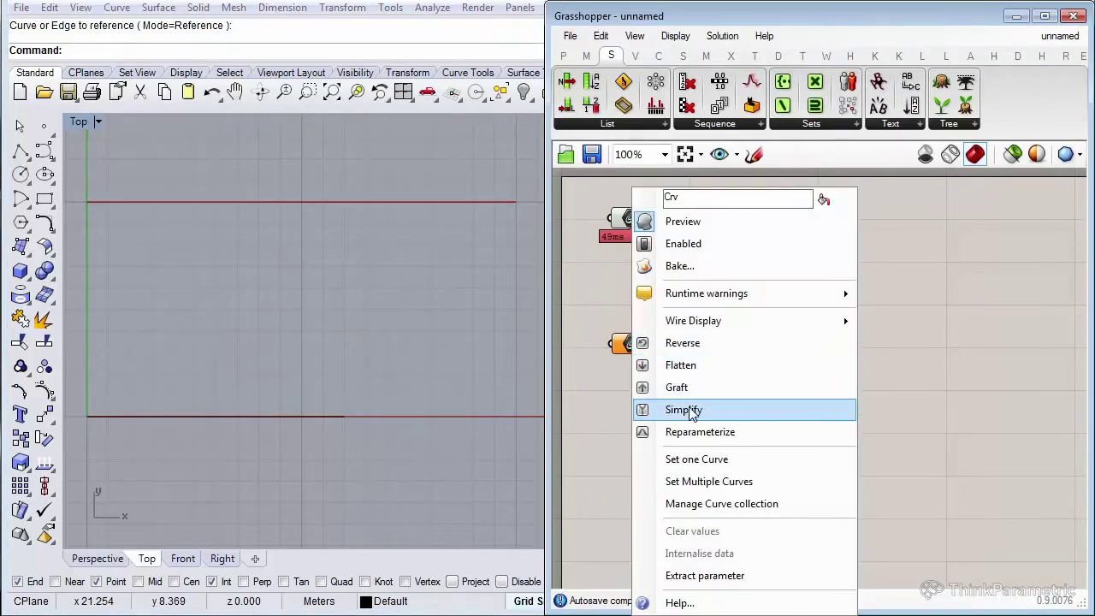
click(698, 459)
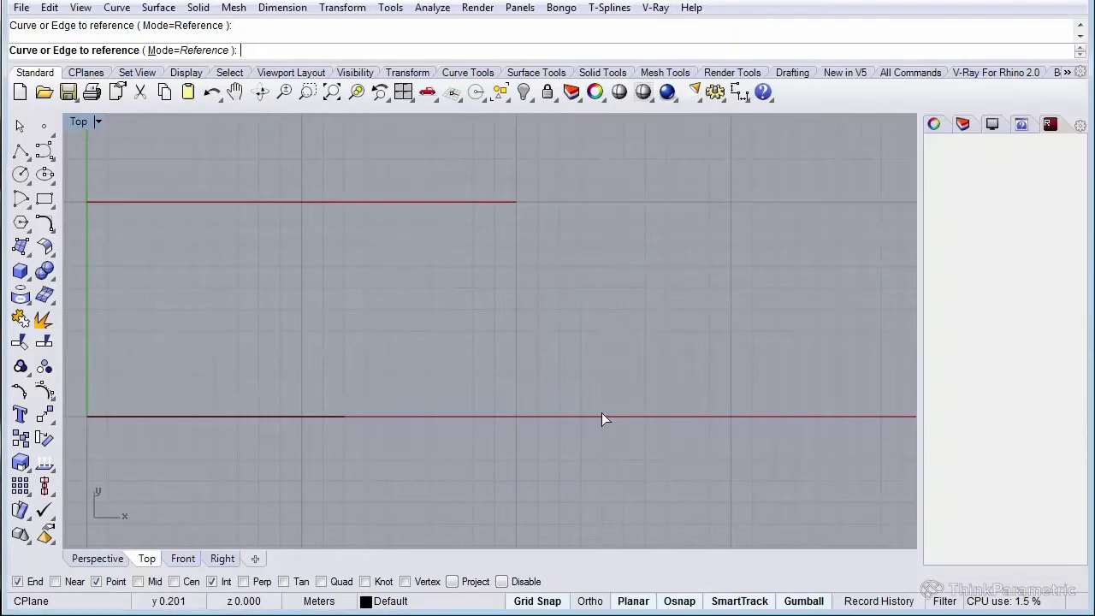
click(312, 418)
drag(655, 371, 660, 366)
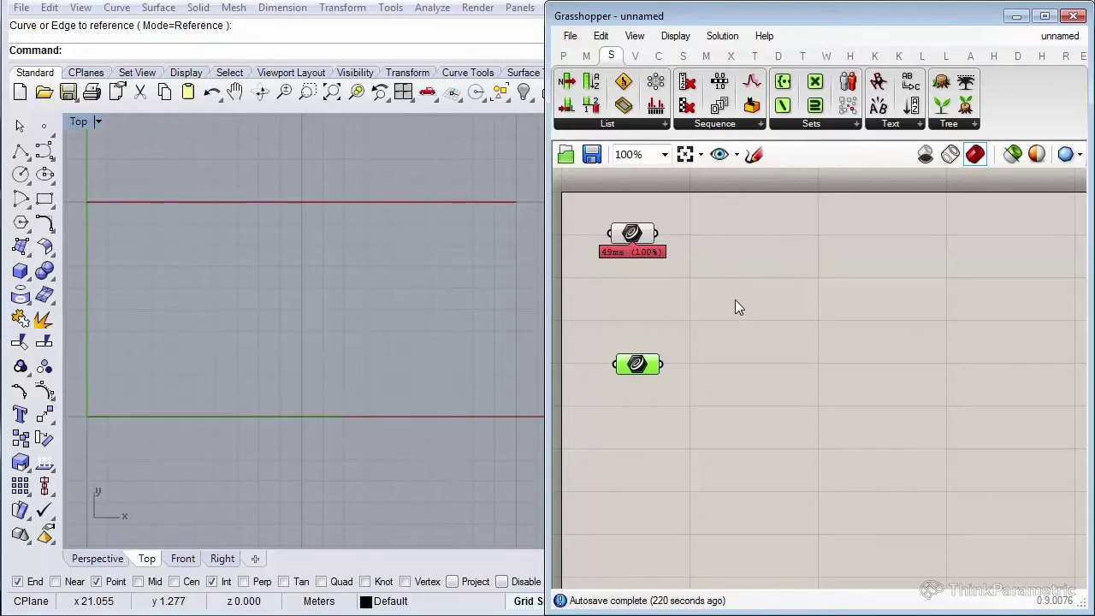
Place a Divide Curve component on the canvas beside the upper Curve parameter.
click(659, 58)
click(731, 127)
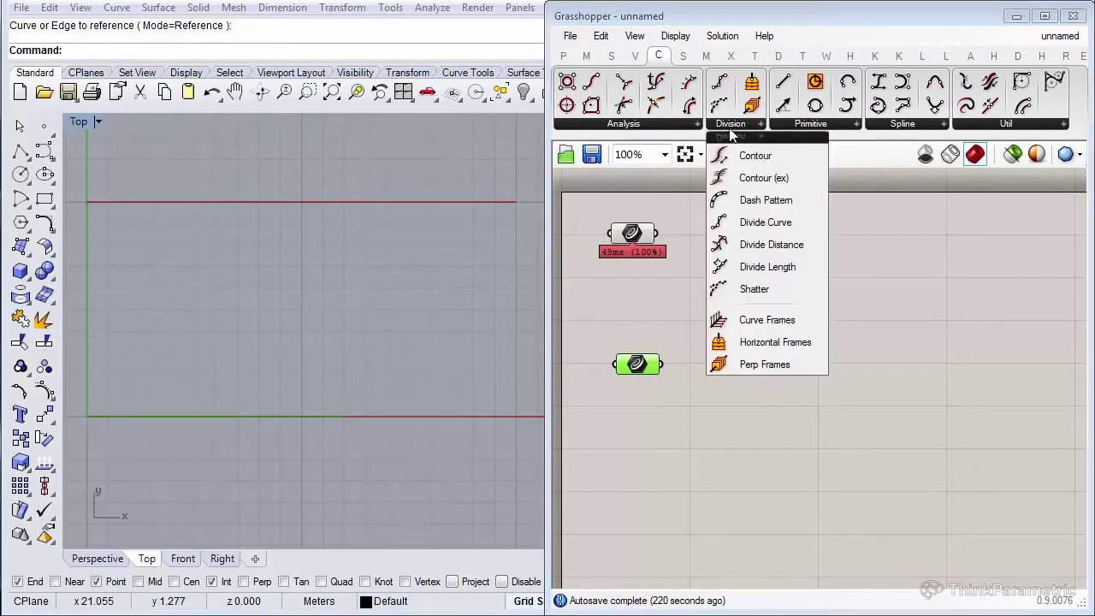
click(761, 227)
click(762, 272)
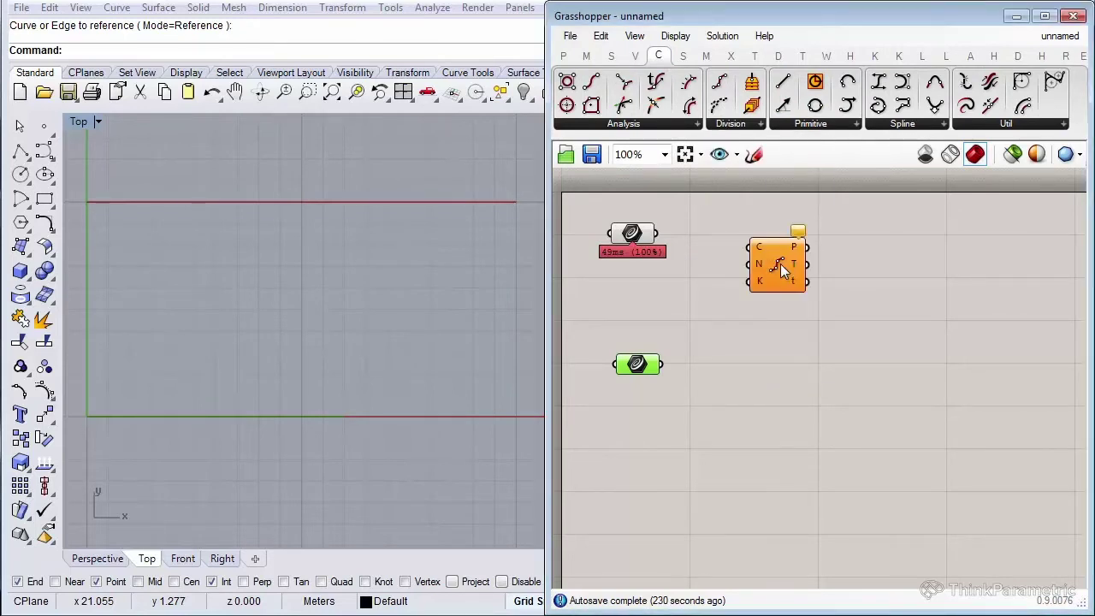
drag(761, 263, 806, 264)
Wire each Curve parameter into the C input of its own Divide Curve, duplicating the component for the lower curve.
drag(657, 233, 802, 425)
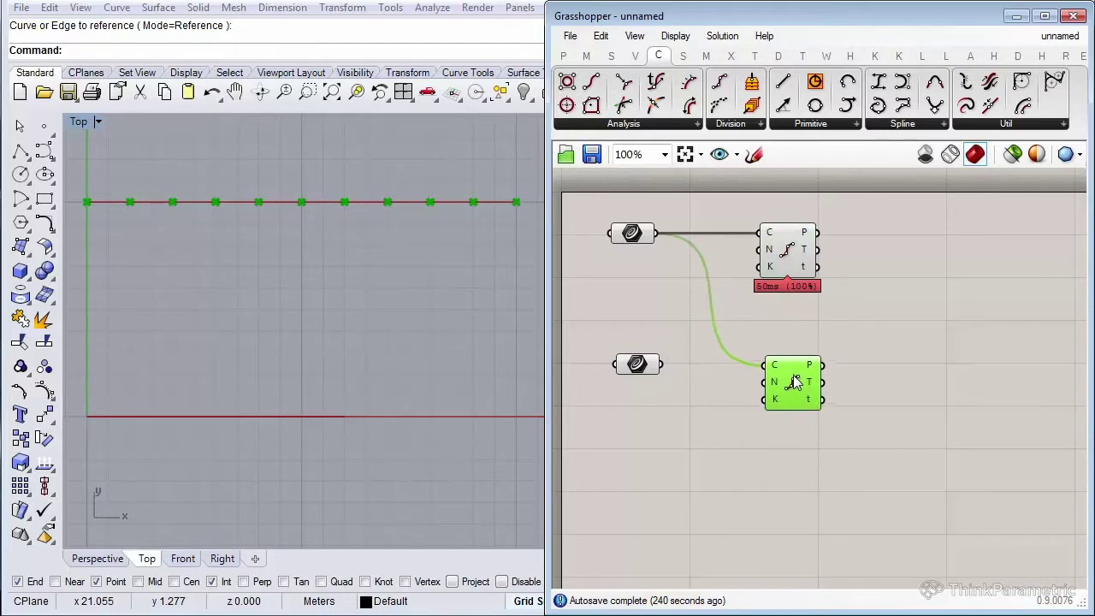
drag(662, 366, 643, 377)
click(661, 332)
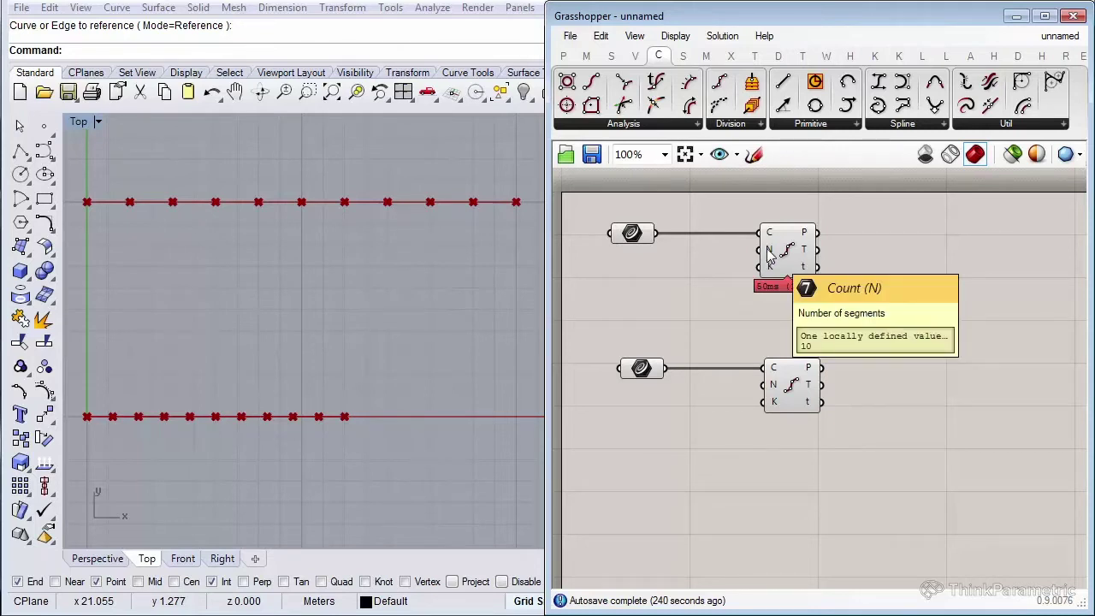
Add a Number Slider to the canvas between the two Curve parameters.
right_drag(650, 306, 679, 304)
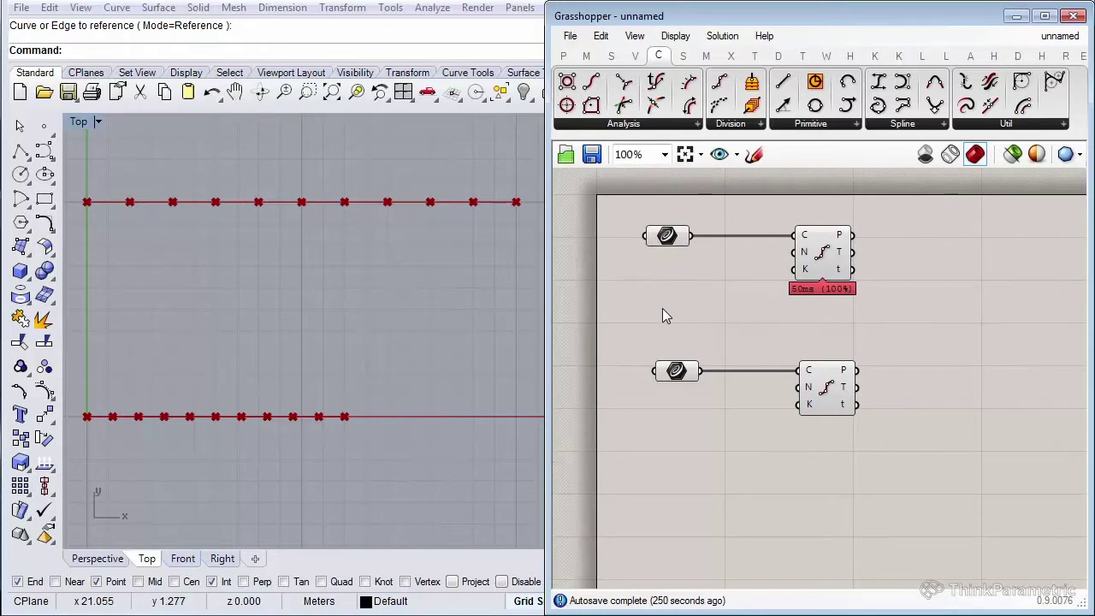
double_click(663, 309)
text(numb)
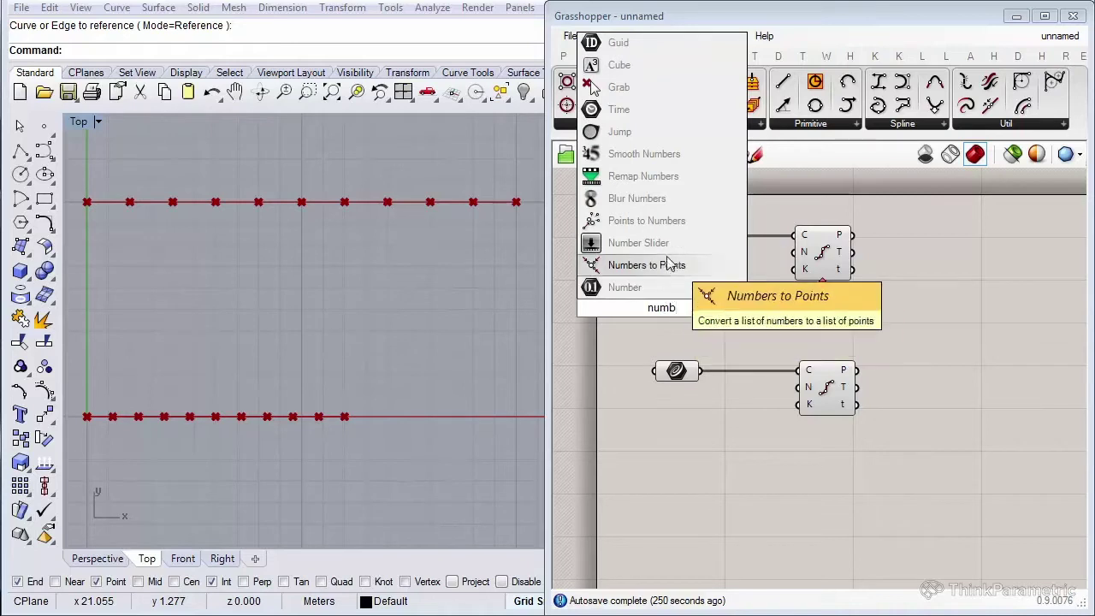
click(638, 243)
Configure the slider to use integer values with a maximum of 20.
double_click(611, 308)
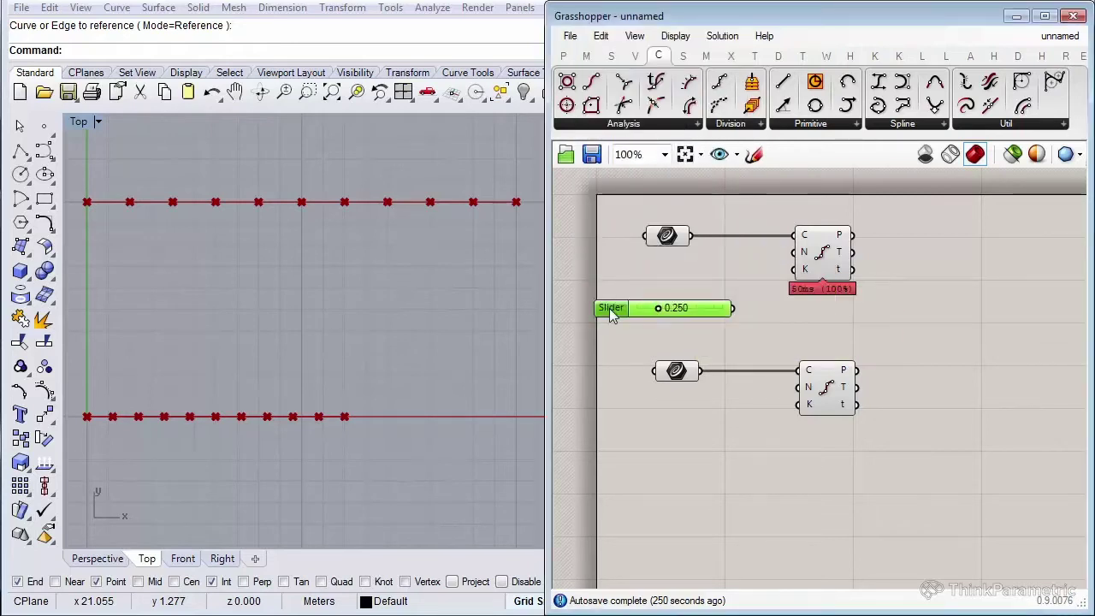
click(629, 265)
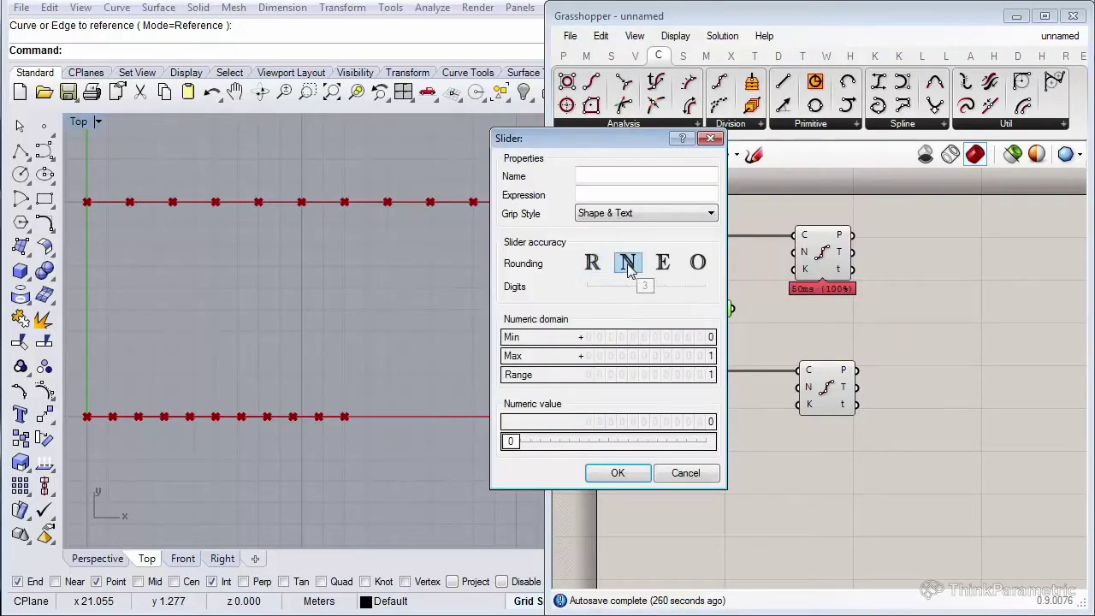
double_click(616, 354)
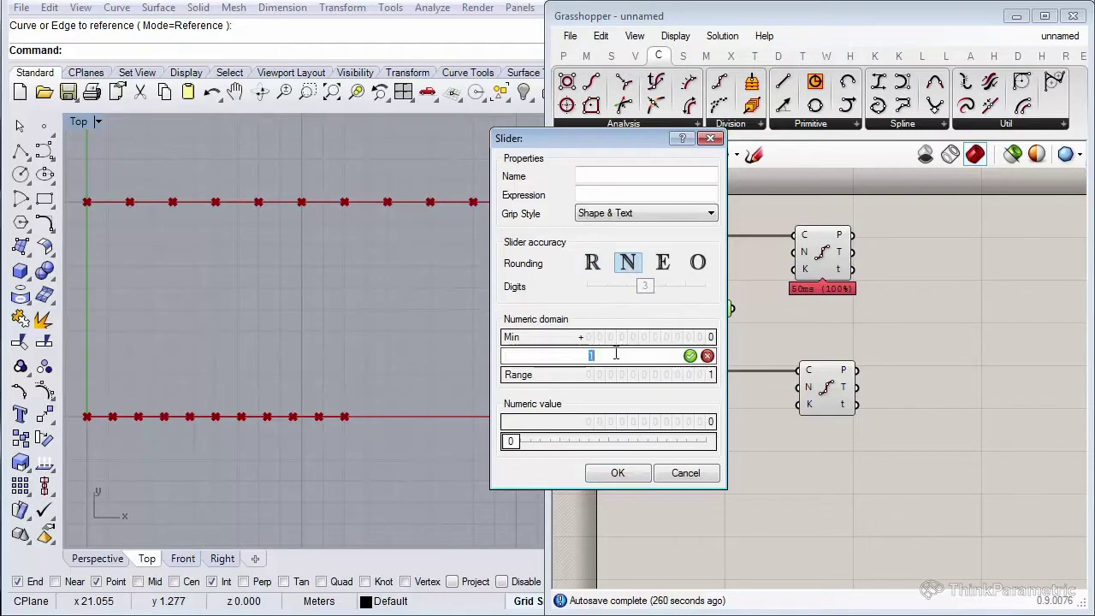
text(20)
click(690, 355)
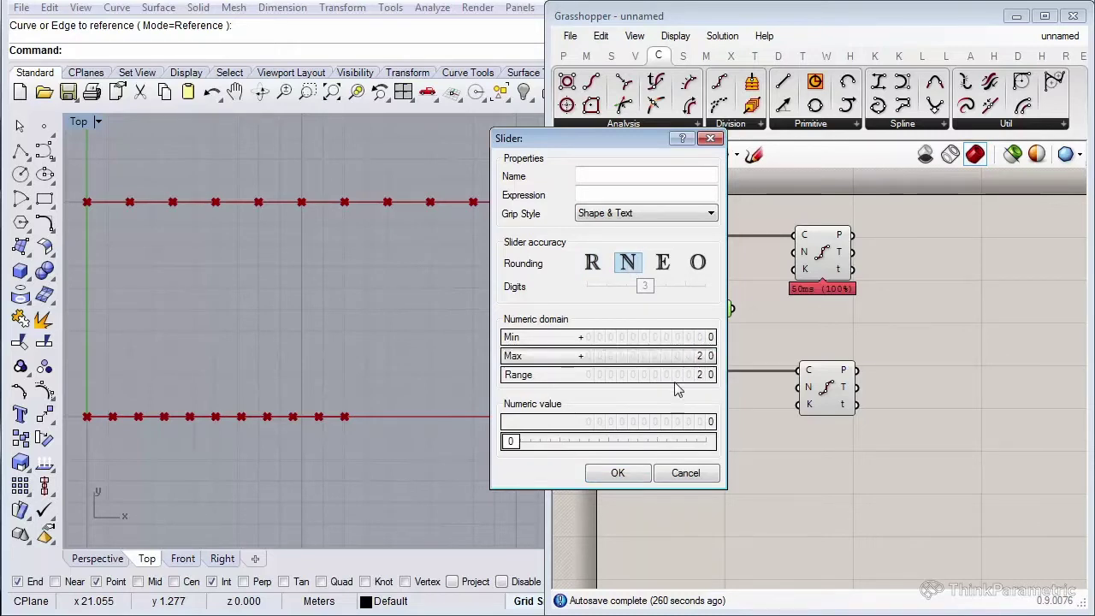
click(618, 474)
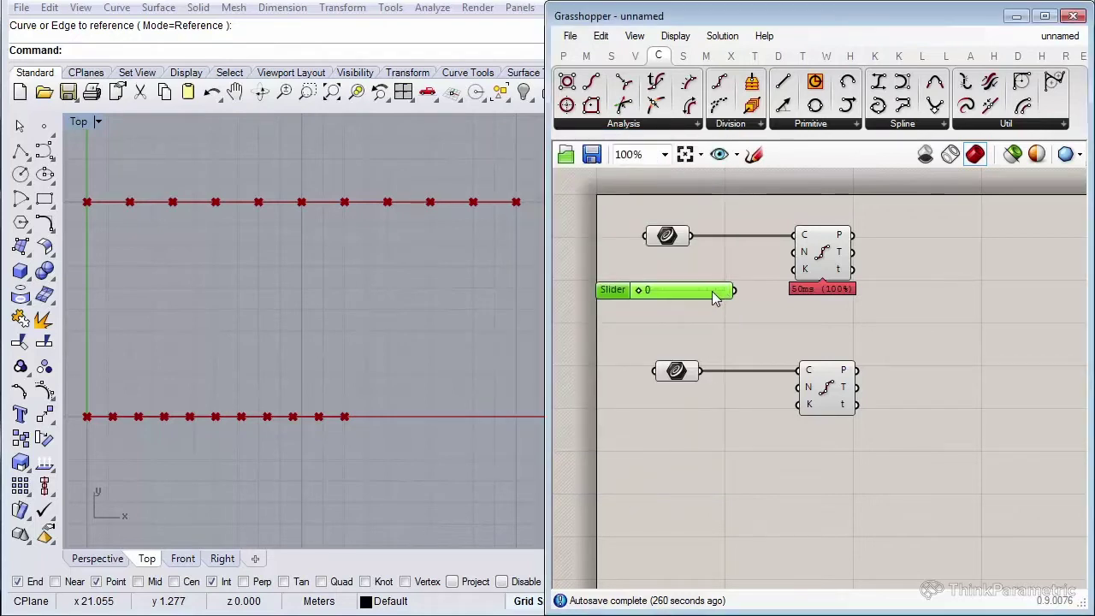
Set the slider to 10 and feed each Divide Curve's N input from its own slider, using a copy for the lower one.
drag(639, 290, 803, 252)
drag(711, 294, 803, 388)
key(ctrl+c)
key(ctrl+v)
click(751, 448)
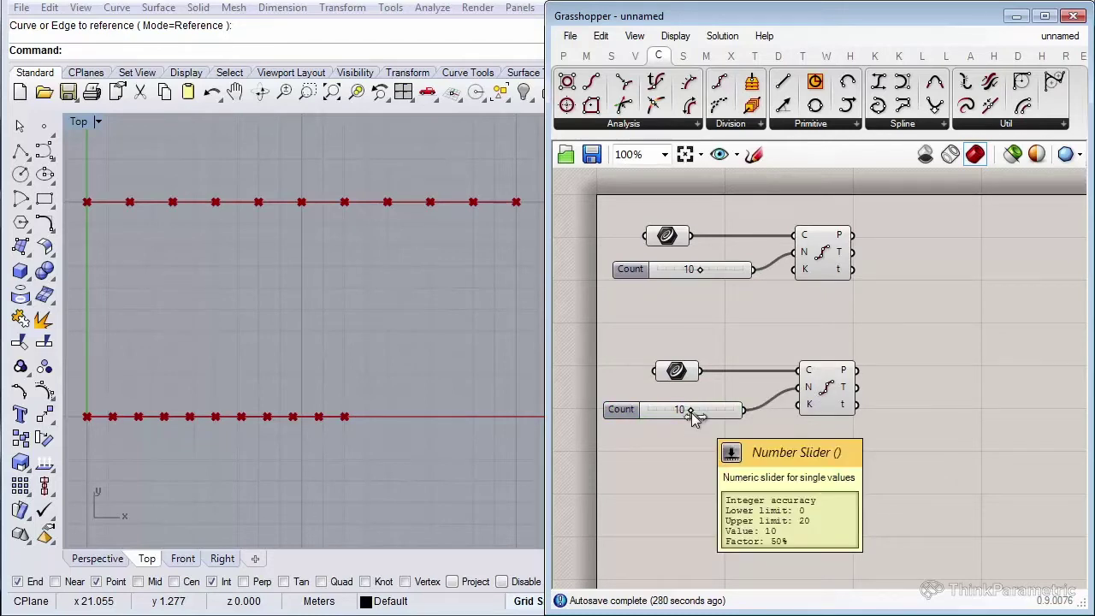
Add a Line component with A and B inputs beyond the two Divide Curve components.
right_drag(718, 447, 698, 450)
double_click(909, 340)
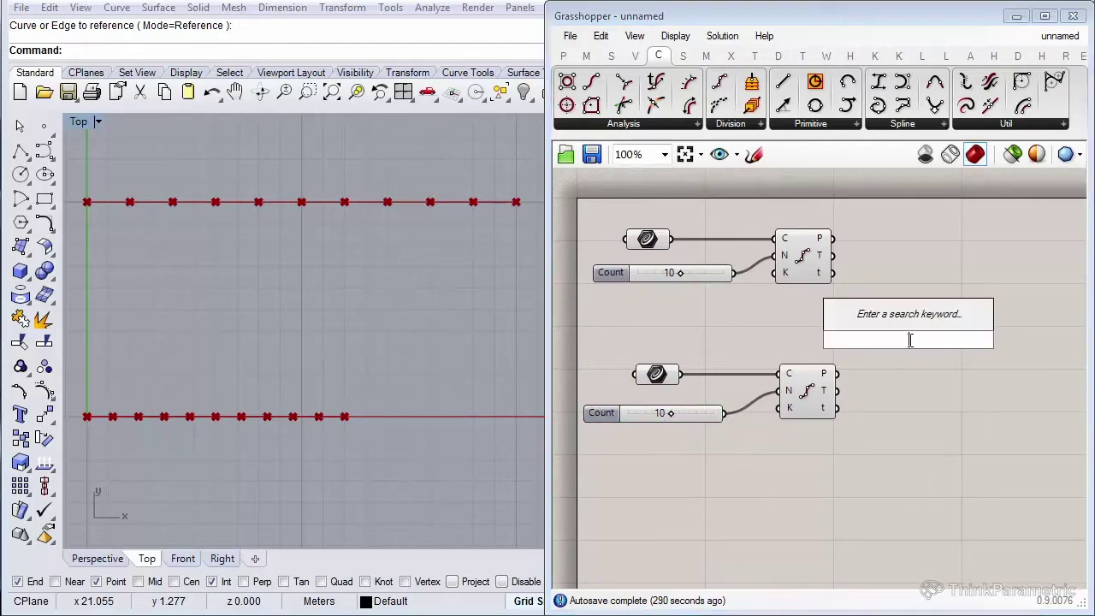
text(line)
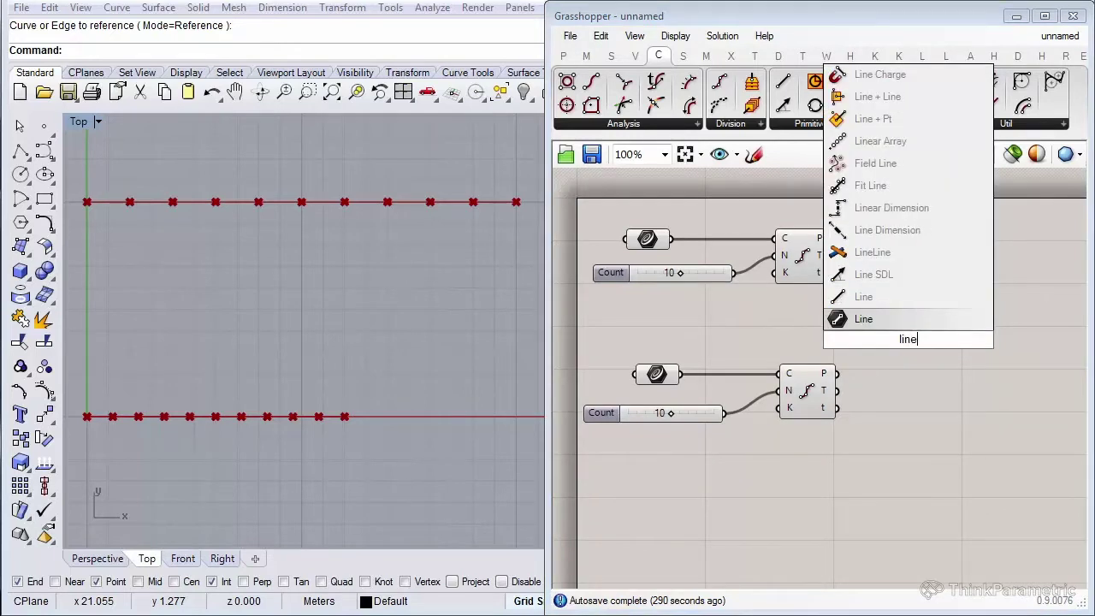
click(924, 314)
drag(910, 350, 937, 322)
Connect the upper division points to the Line's A input and the lower division points to its B input.
right_drag(924, 365, 892, 378)
drag(801, 251, 808, 387)
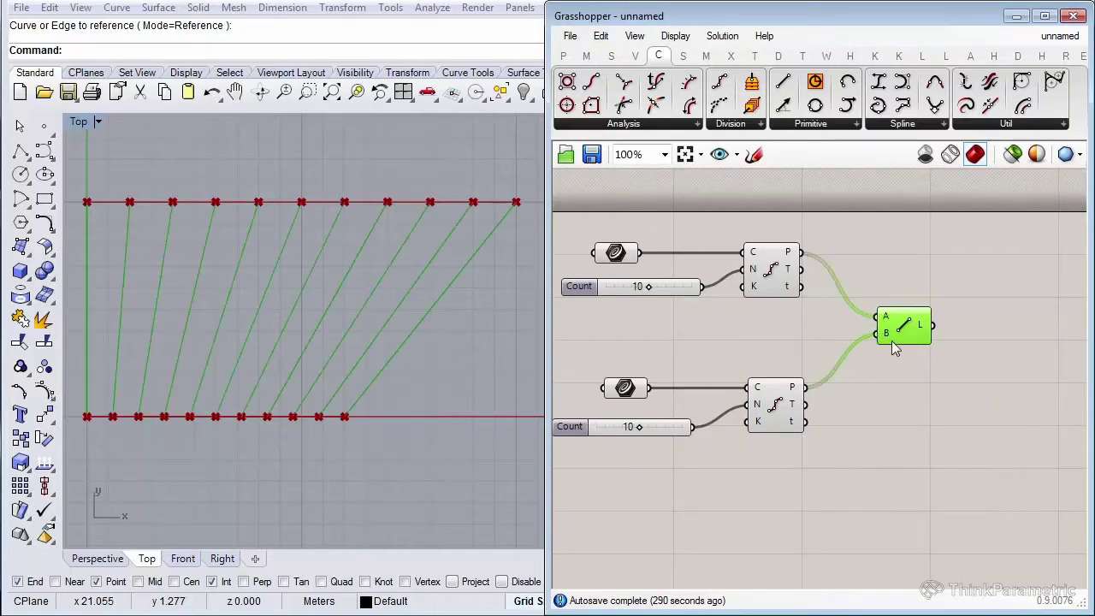
drag(887, 342, 875, 331)
click(885, 363)
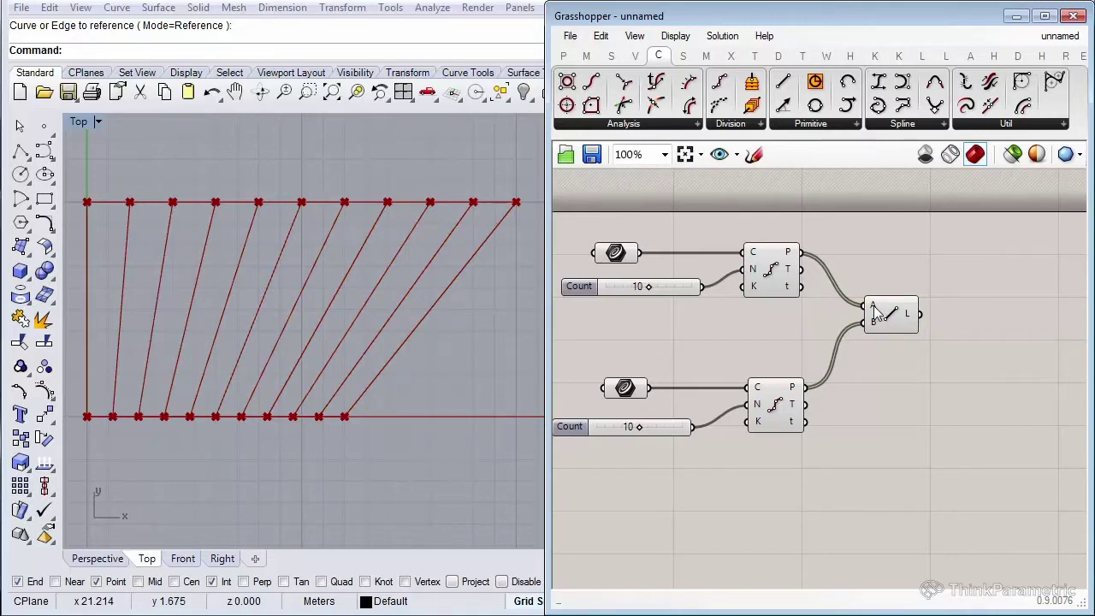
Set the upper curve's Count slider to 15.
mouse_move(874, 313)
mouse_move(650, 291)
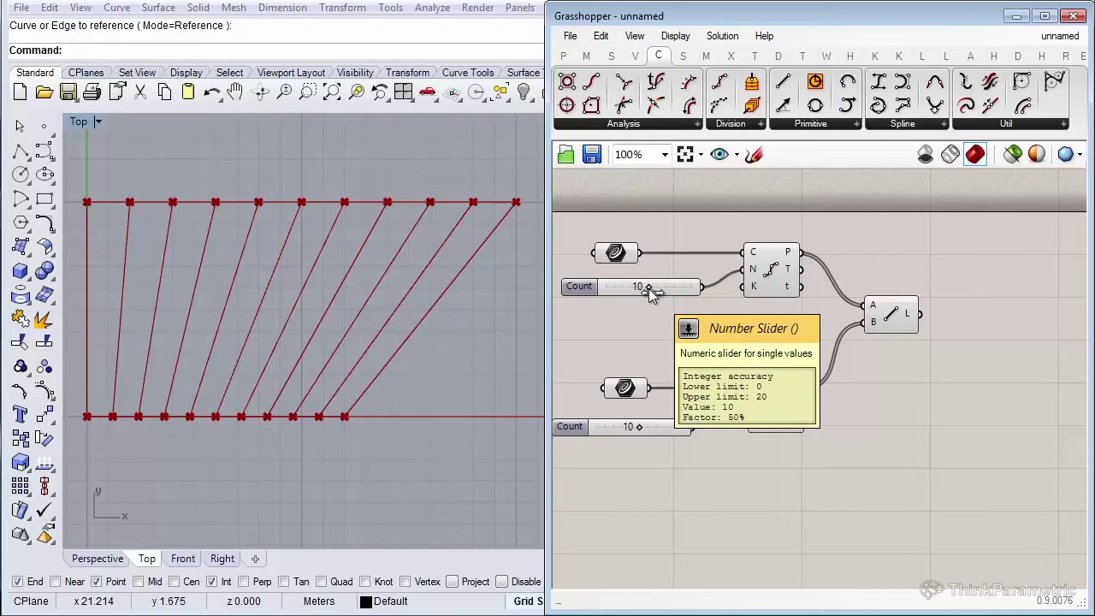
drag(651, 292, 672, 297)
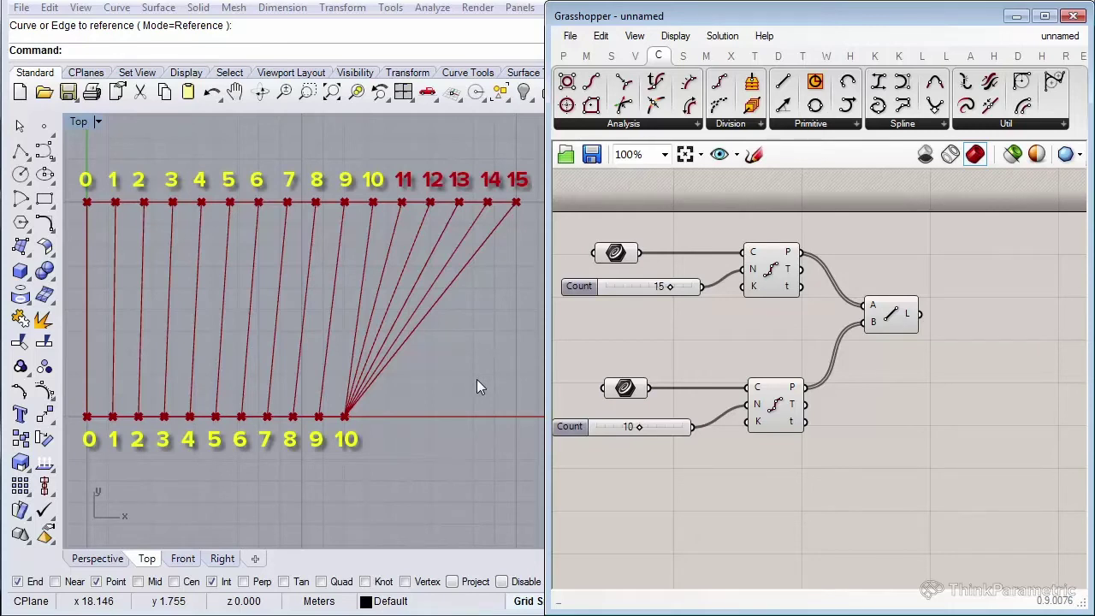
right_drag(799, 358, 785, 350)
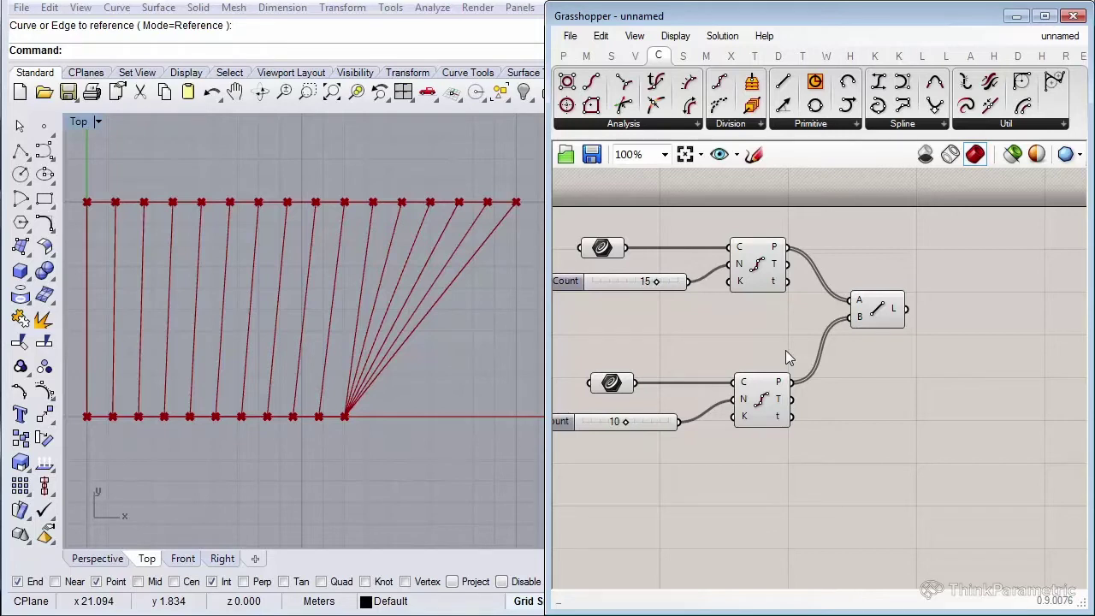
right_drag(813, 351, 789, 345)
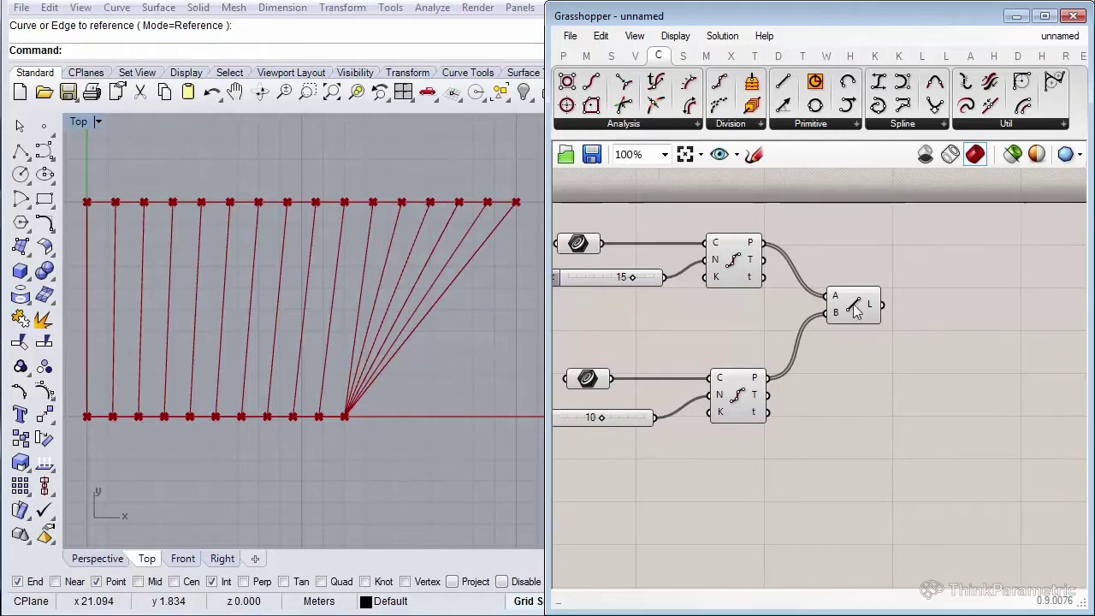
click(857, 307)
click(852, 391)
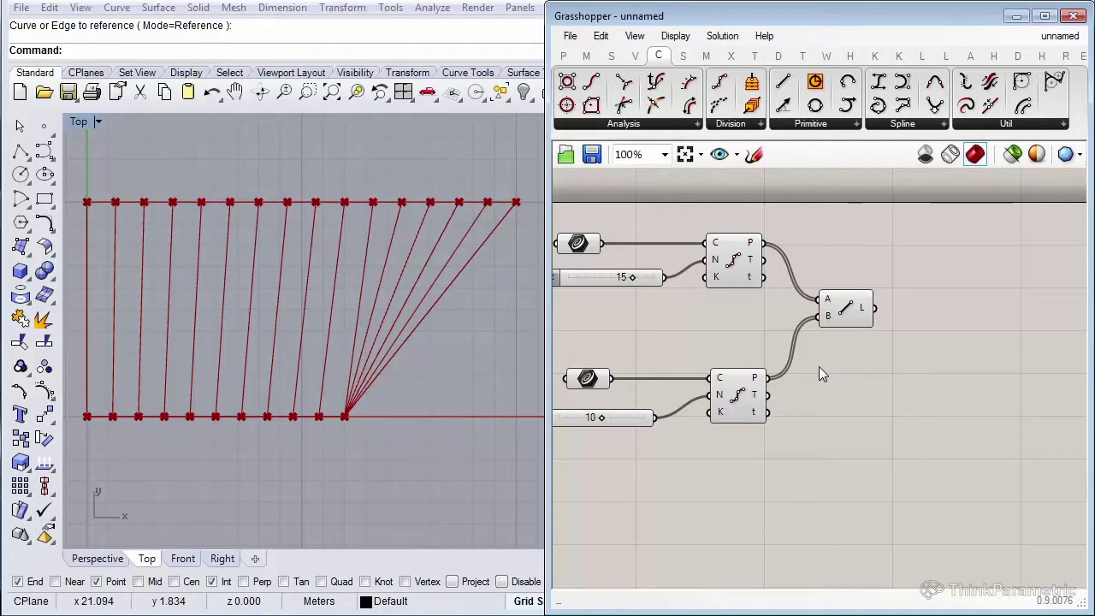
Add a Cross Reference component in the empty canvas area below the Divide Curve components.
click(611, 58)
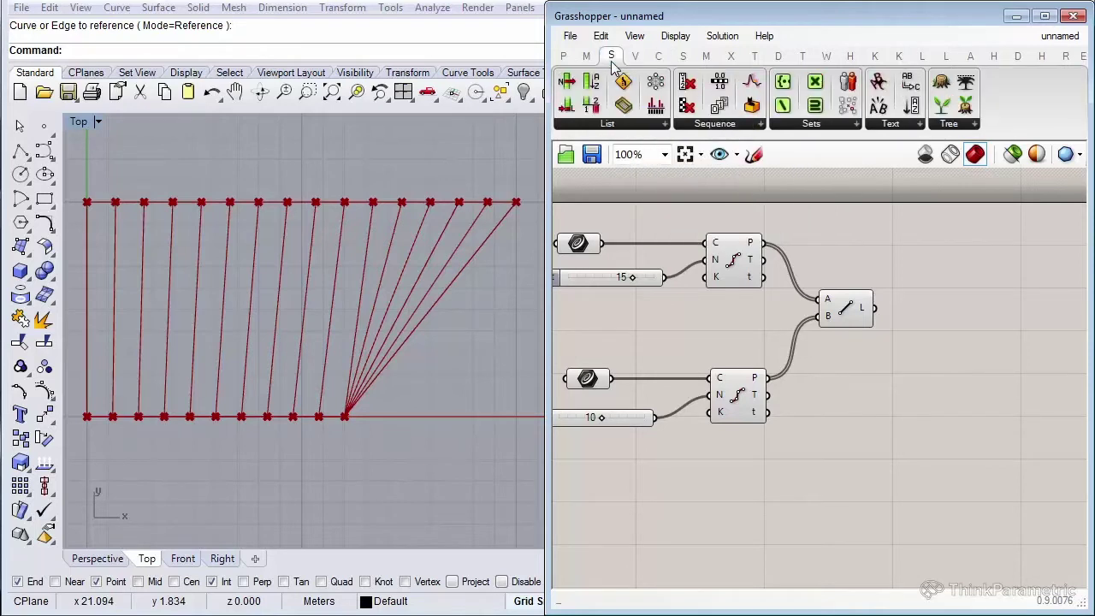
click(622, 126)
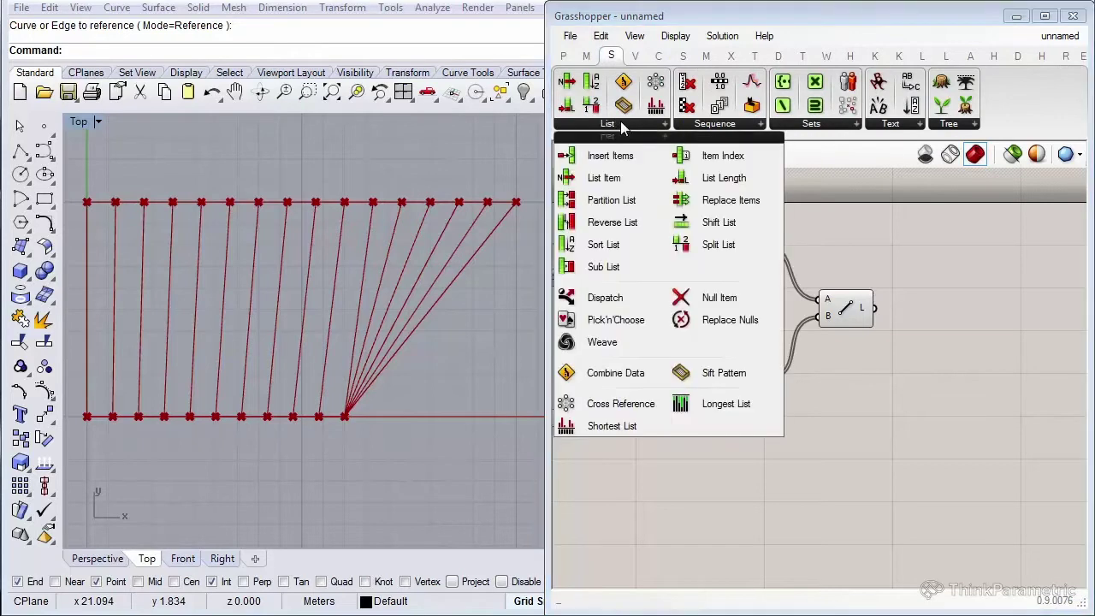
click(642, 409)
click(885, 507)
right_drag(899, 466, 792, 320)
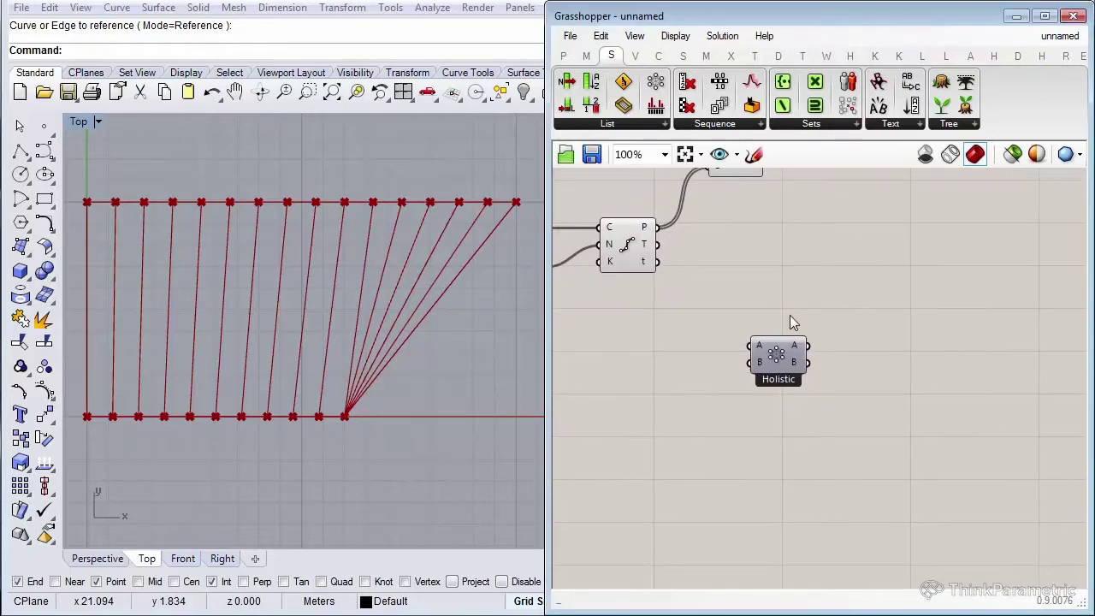
drag(783, 358, 821, 417)
Add a Longest List component above Cross Reference and a Shortest List component above that.
click(645, 125)
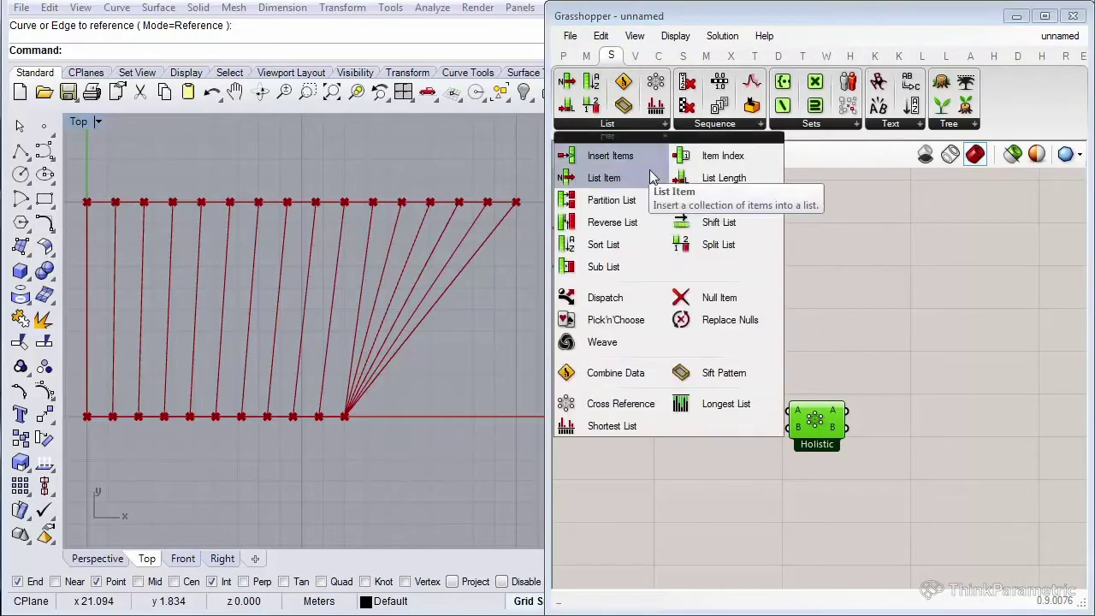
click(730, 411)
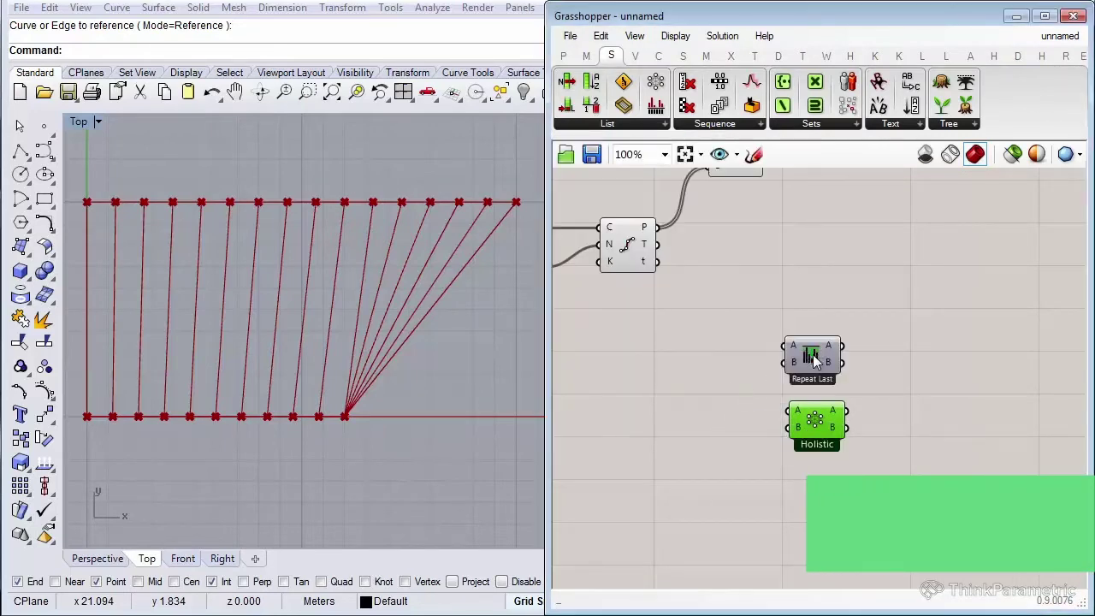
click(815, 359)
click(643, 122)
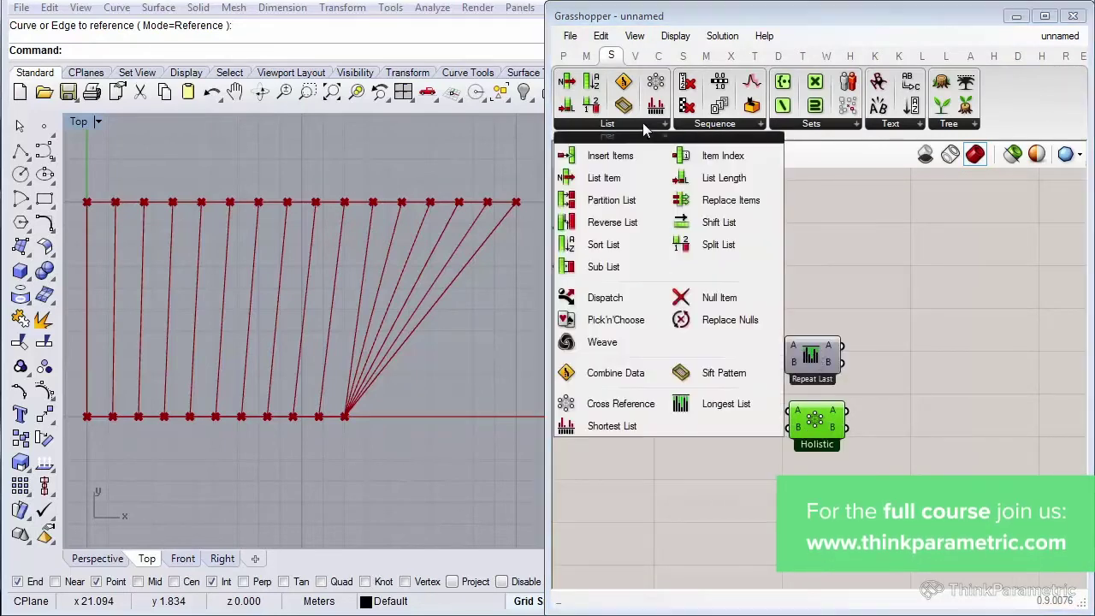
click(637, 429)
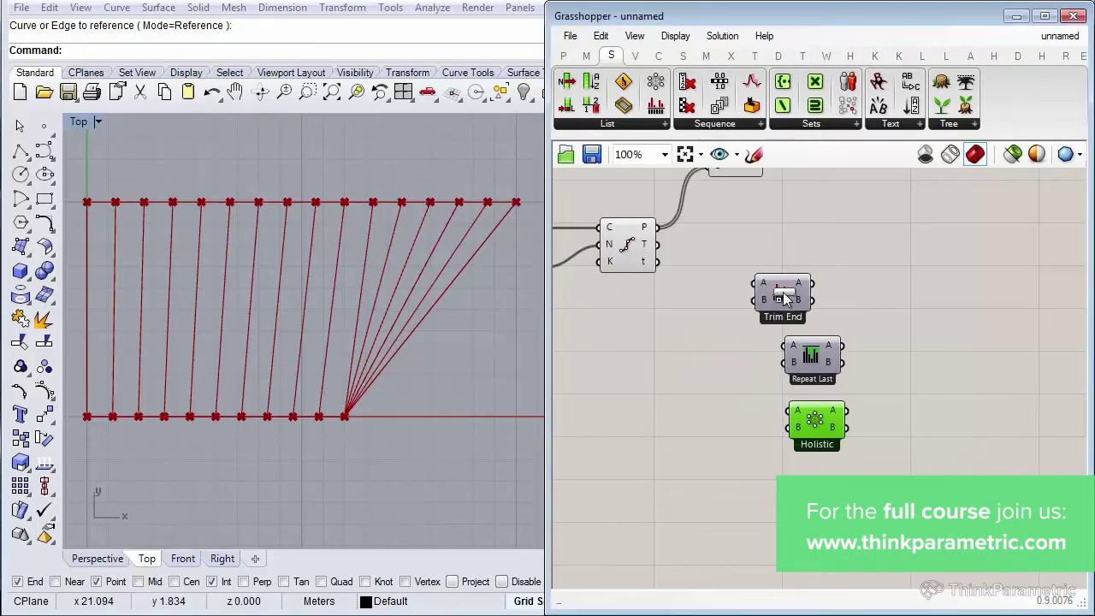
click(821, 303)
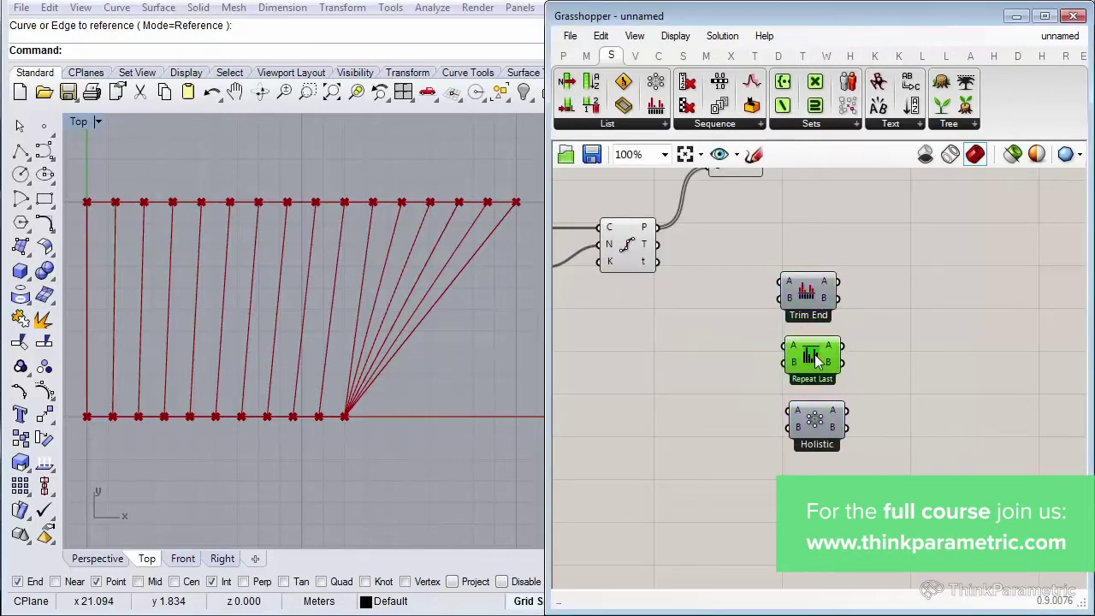
Move the Cross Reference component away from the other list components and delete the Line component connecting the division points.
drag(823, 427, 828, 529)
right_drag(834, 334, 800, 397)
drag(782, 426, 781, 432)
drag(850, 463, 739, 292)
drag(774, 364, 873, 232)
click(764, 299)
right_drag(765, 299, 793, 428)
click(774, 352)
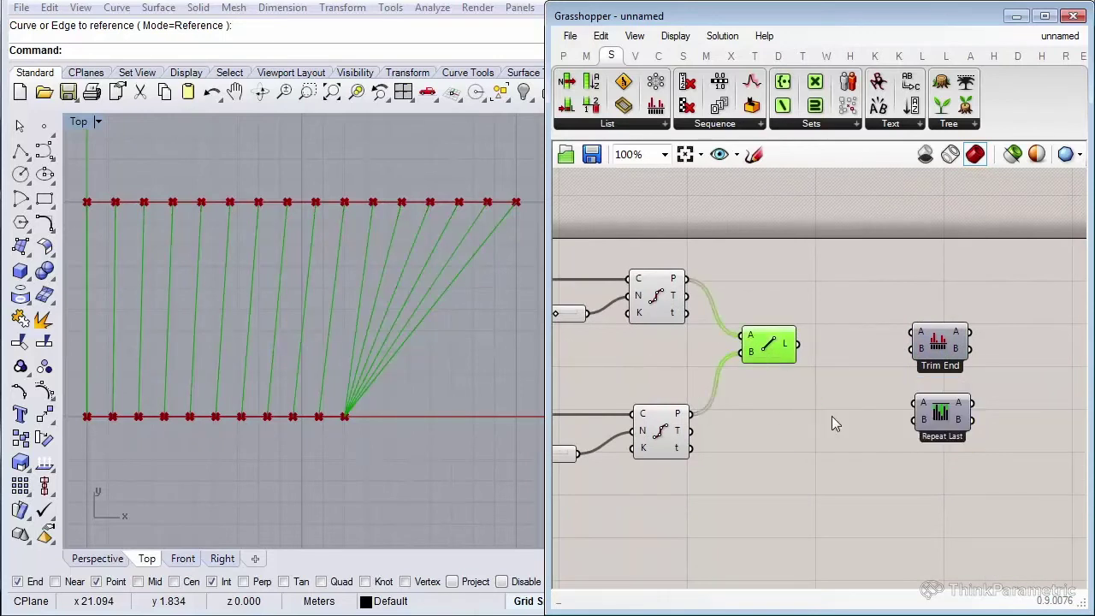
key(Delete)
Place the Shortest List component just beyond the two Divide Curve components and set Longest List below it.
click(939, 341)
drag(939, 340, 772, 364)
drag(941, 413, 984, 496)
right_drag(739, 445, 804, 432)
drag(1026, 484, 829, 426)
Add two extra inputs, C and D, to the Shortest List component.
click(835, 344)
scroll(835, 344, up, 2)
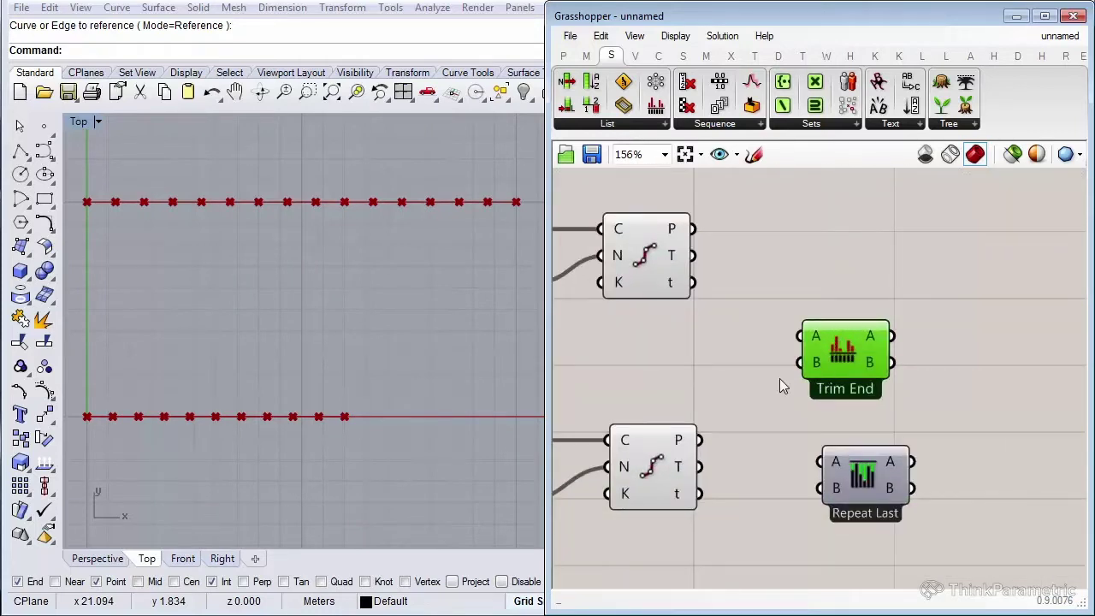
scroll(856, 369, up, 4)
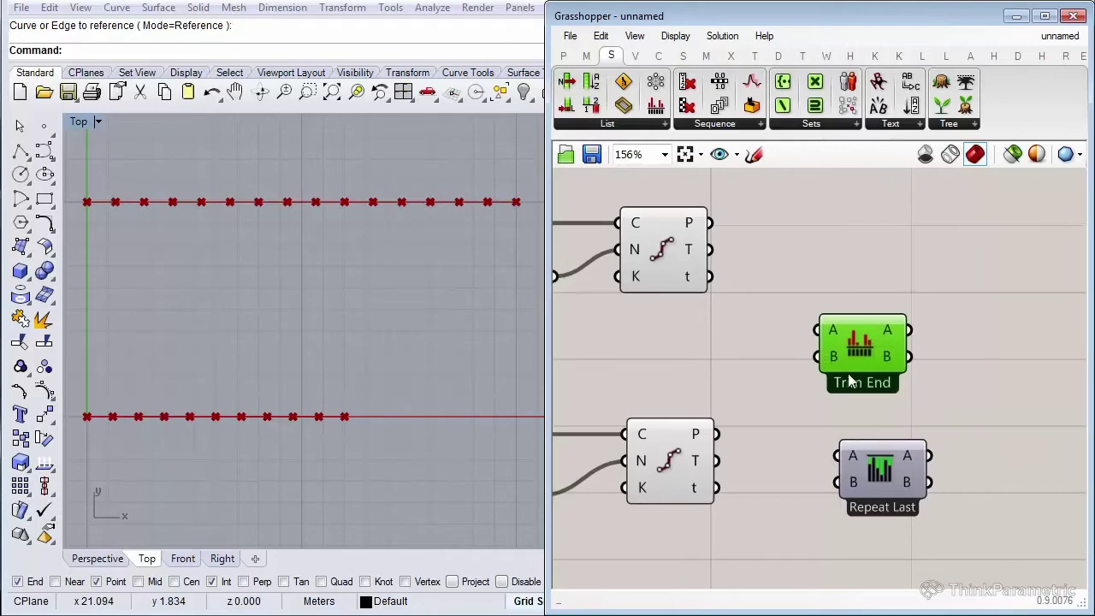
scroll(858, 389, up, 1)
click(829, 368)
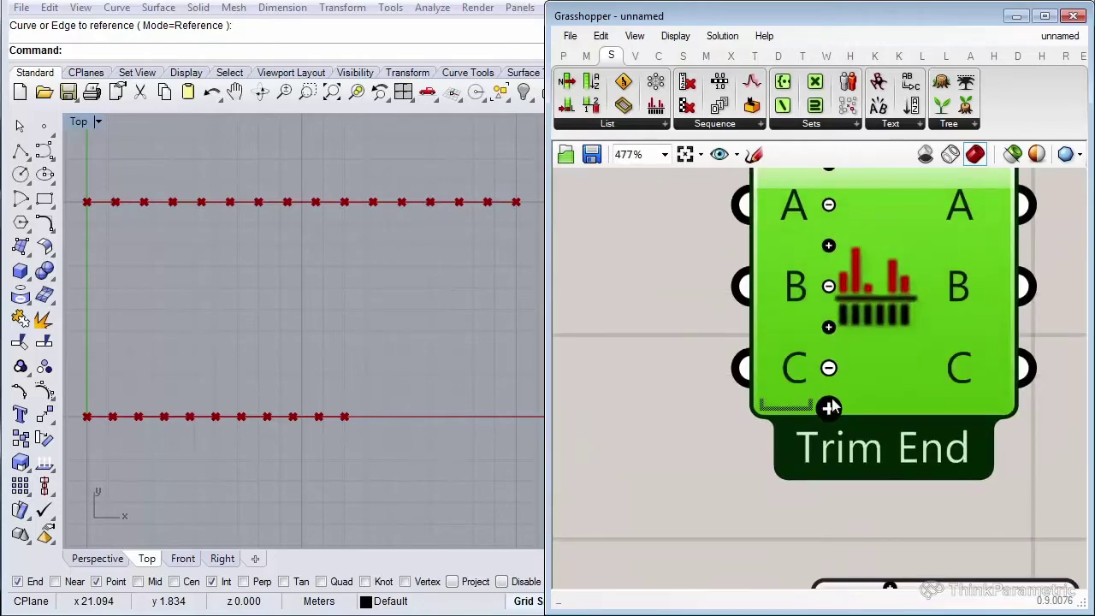
click(829, 408)
scroll(761, 439, down, 2)
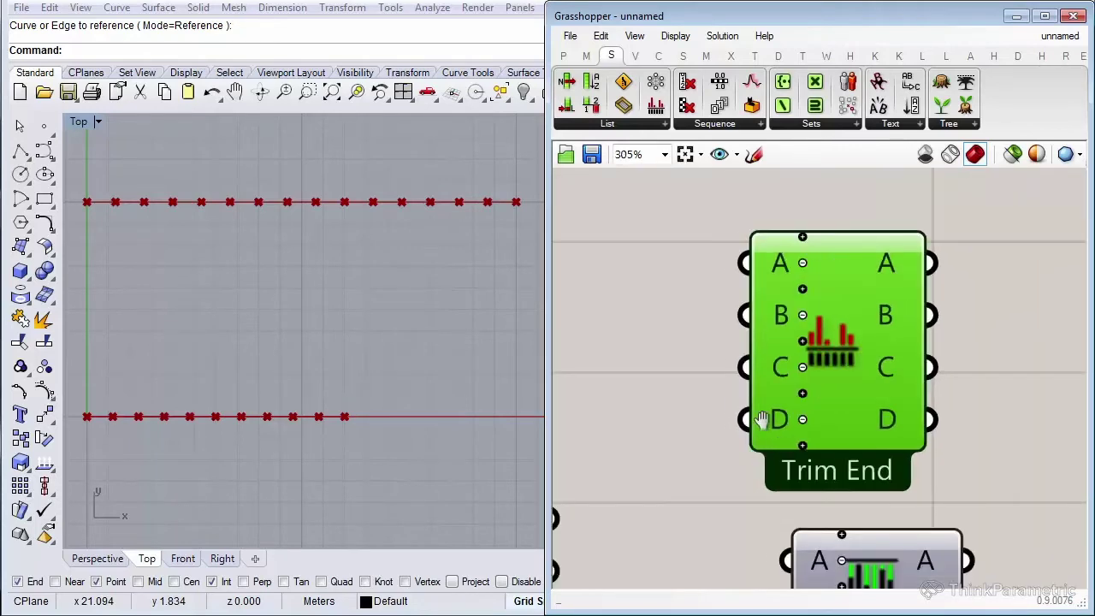
scroll(789, 428, down, 2)
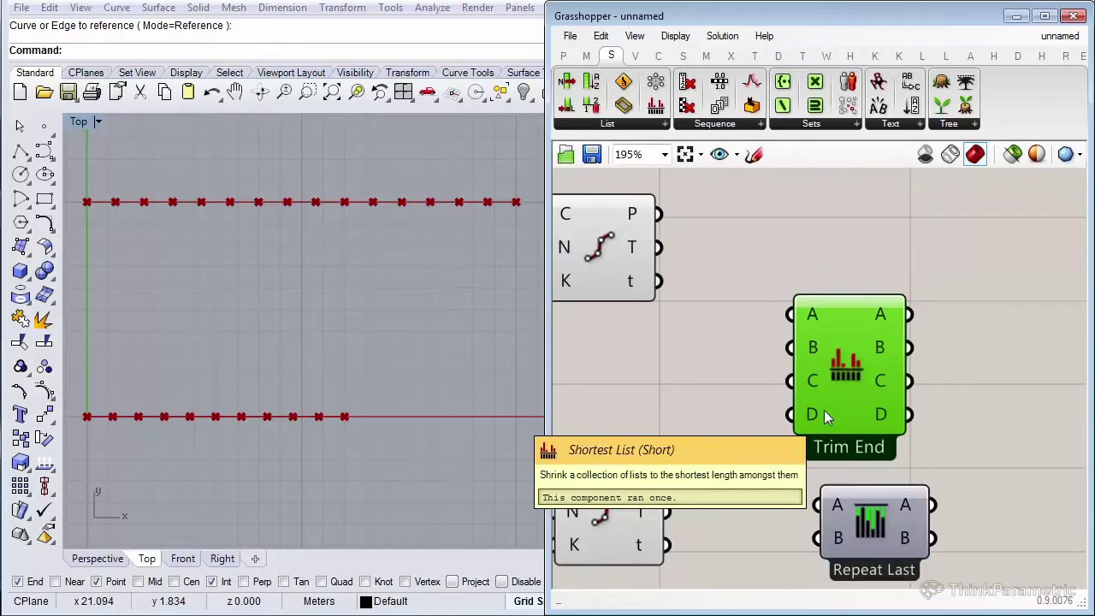
Remove the extra inputs D and C from the Shortest List component.
scroll(824, 409, up, 3)
click(829, 418)
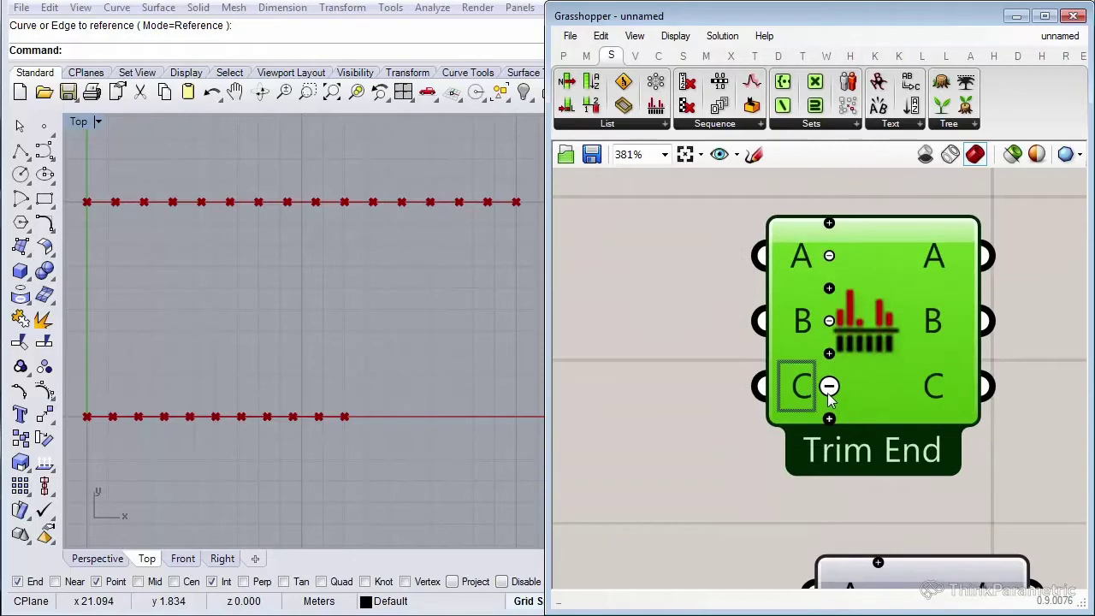
click(829, 386)
scroll(829, 386, down, 3)
scroll(782, 387, down, 1)
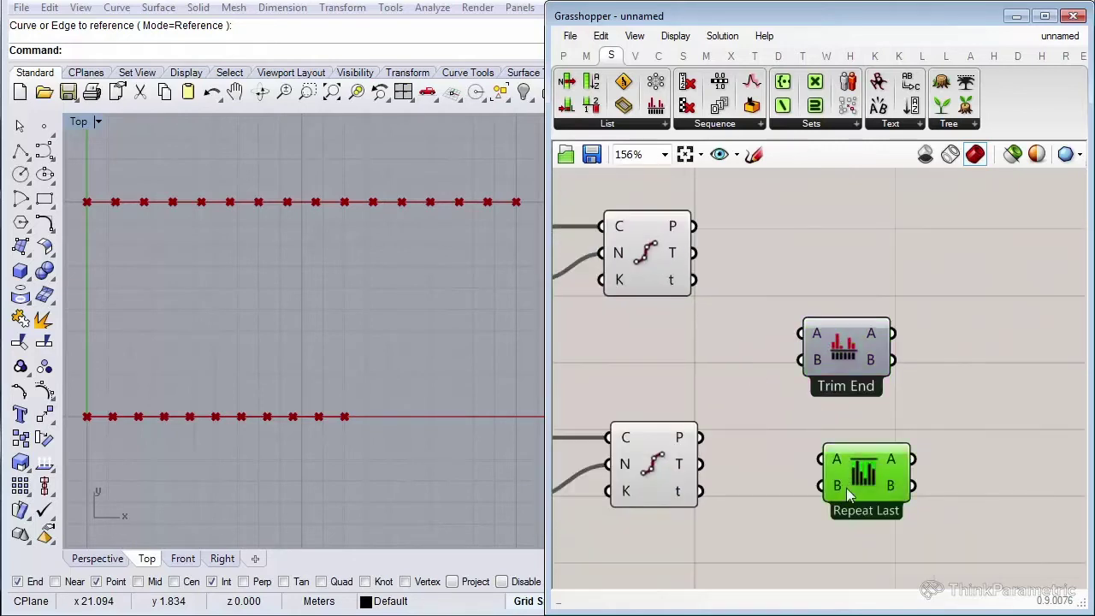
Connect the upper division points to Shortest List's A input and the lower division points to its B input.
drag(847, 485, 839, 498)
drag(695, 226, 704, 437)
drag(833, 352, 790, 338)
right_drag(930, 386, 847, 383)
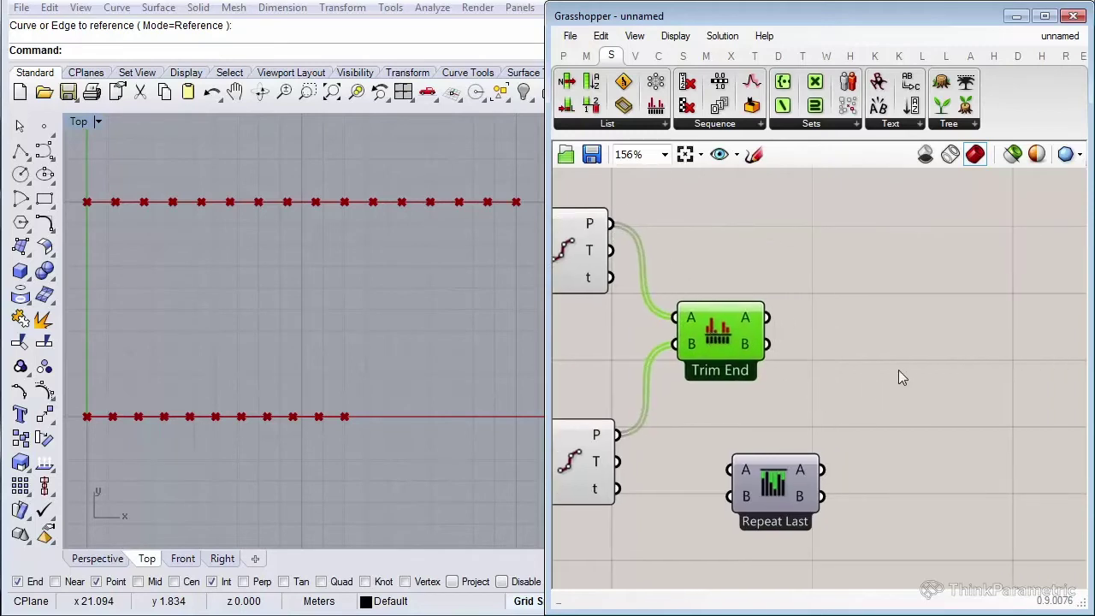
Add a Line component fed by Shortest List's A and B outputs, and move Longest List clear of it.
double_click(900, 372)
text(line)
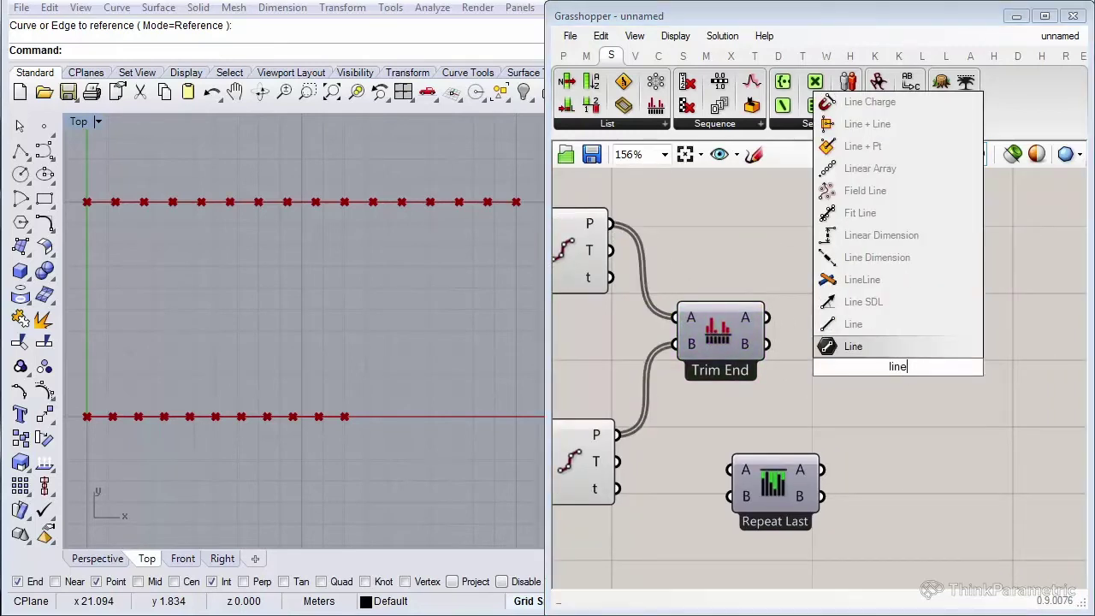
click(889, 325)
drag(769, 318, 887, 331)
drag(769, 344, 900, 345)
click(856, 384)
drag(800, 490, 976, 492)
click(694, 415)
right_drag(694, 415, 824, 414)
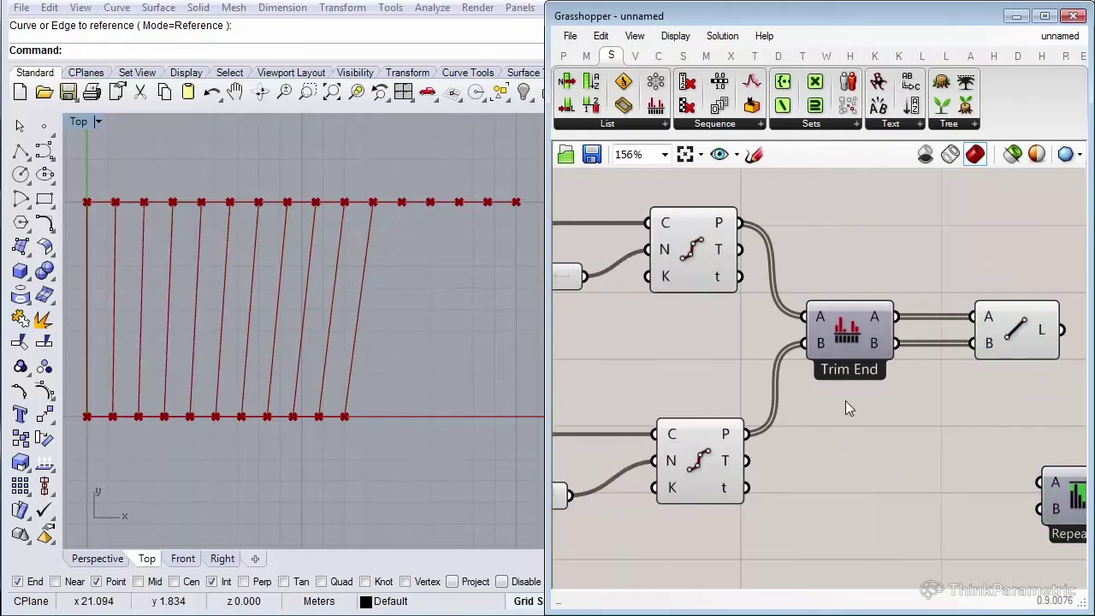
Set the Shortest List component's trimming option to Trim Start.
right_click(843, 338)
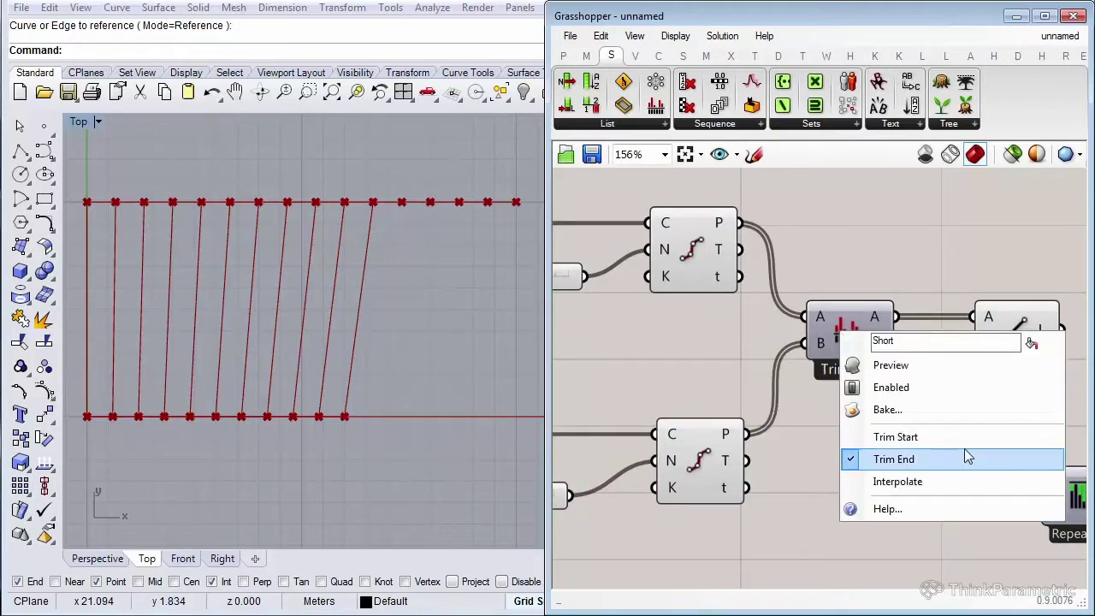
click(911, 246)
right_drag(882, 396, 857, 401)
right_drag(437, 372, 426, 371)
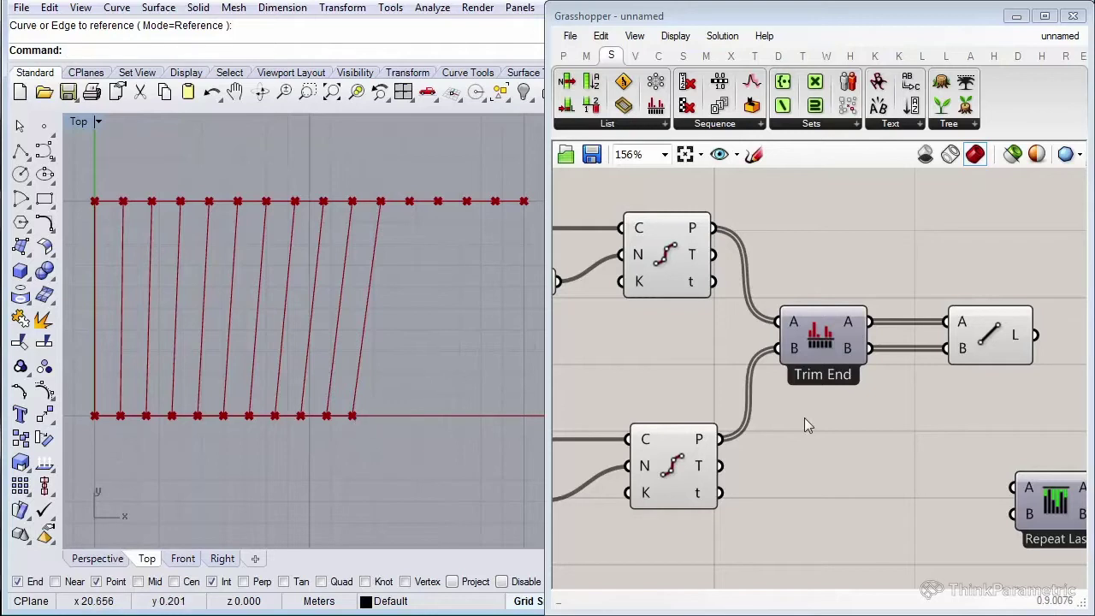
mouse_move(707, 445)
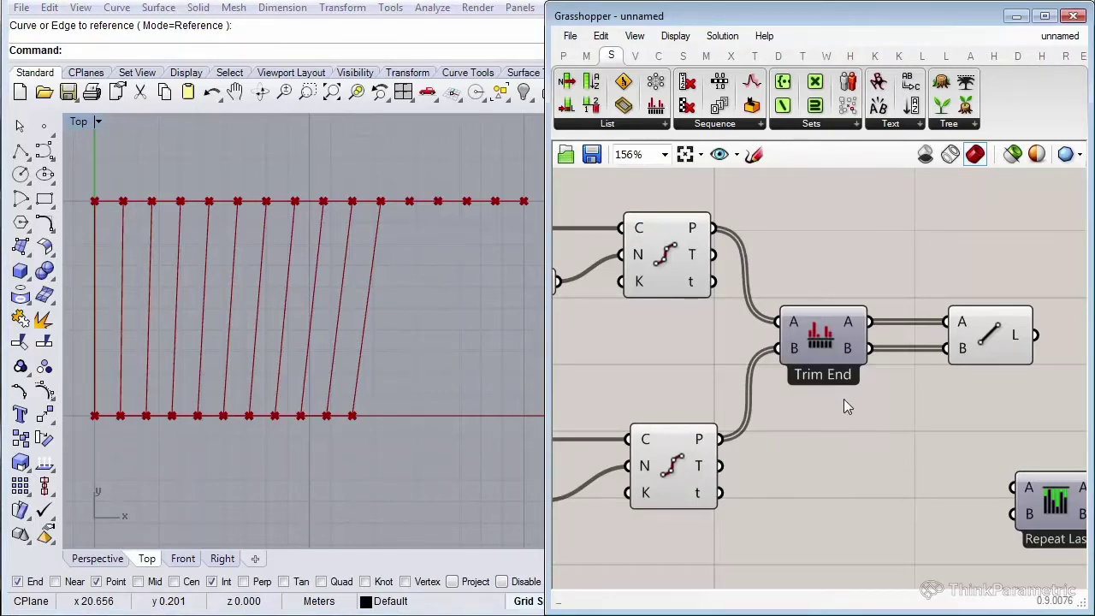
right_click(813, 340)
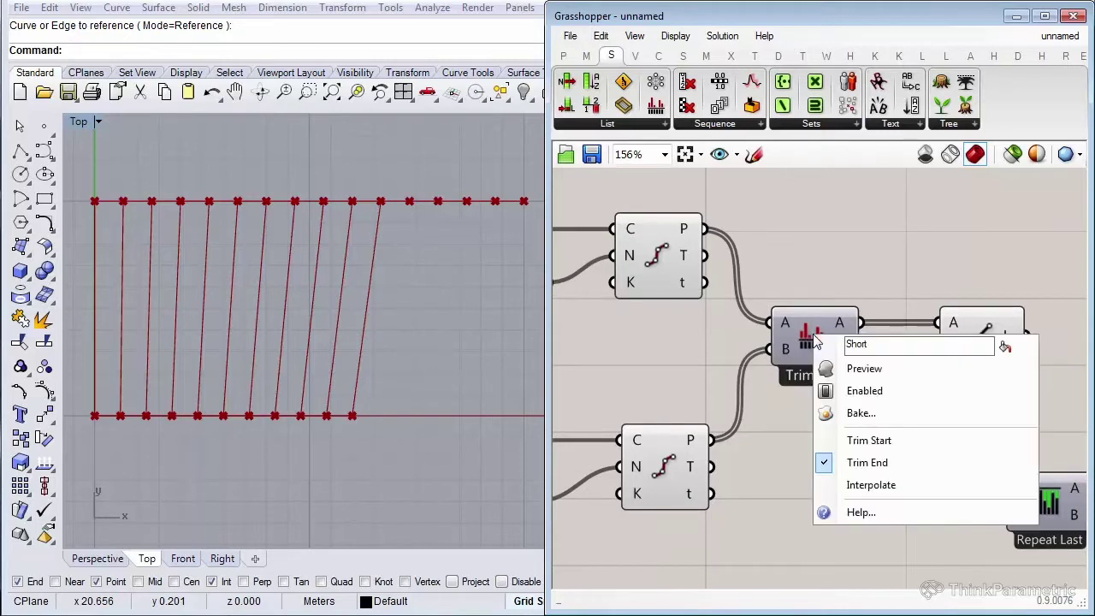
click(873, 442)
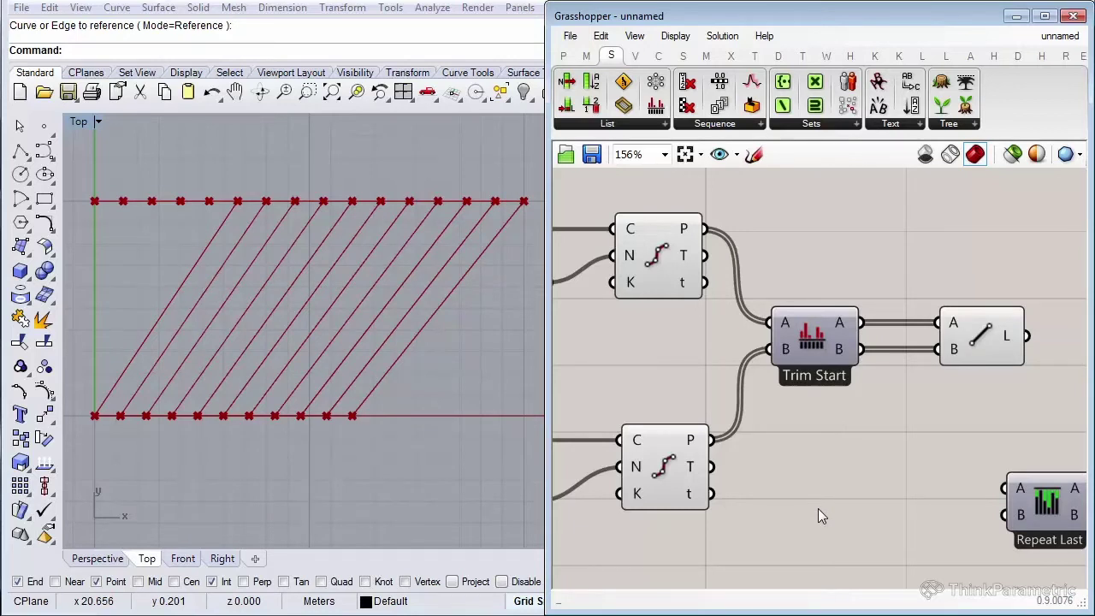
Switch the Shortest List component's matching option to Interpolate.
right_drag(820, 507, 806, 466)
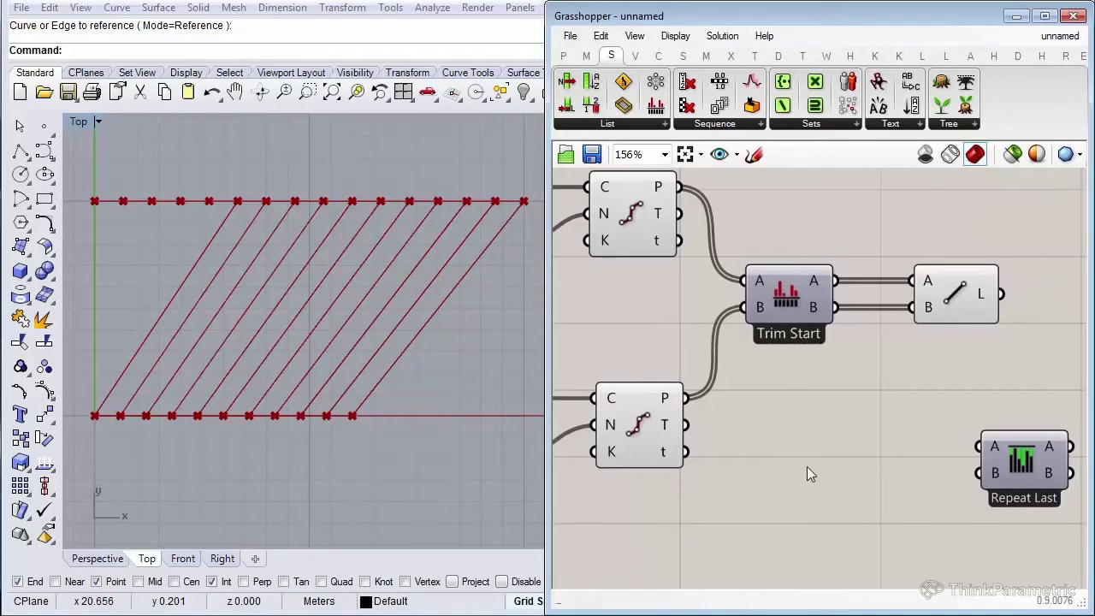
right_click(794, 306)
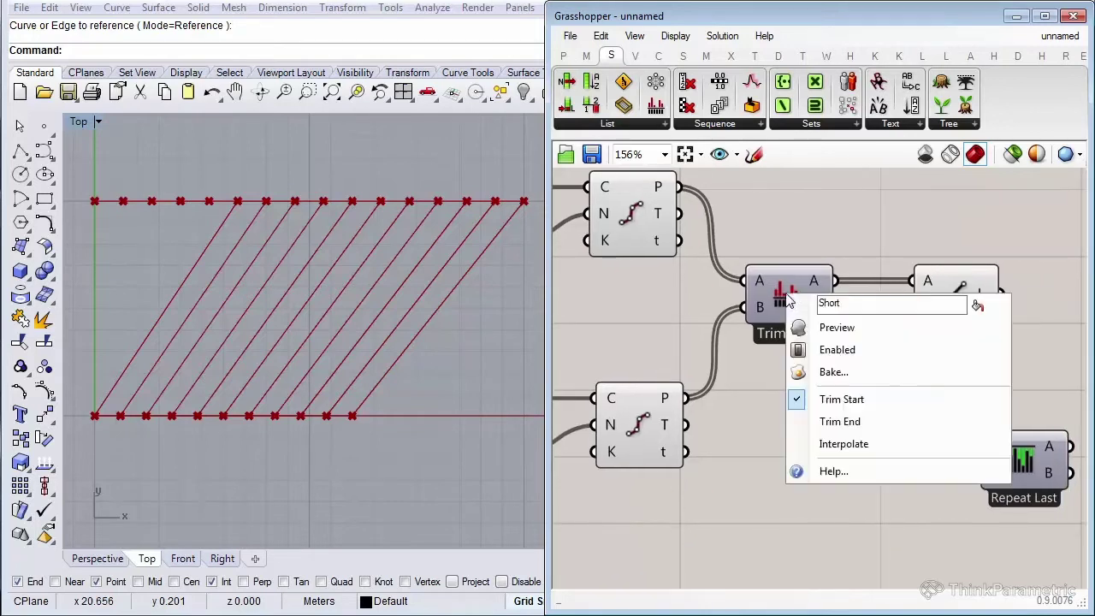
click(852, 448)
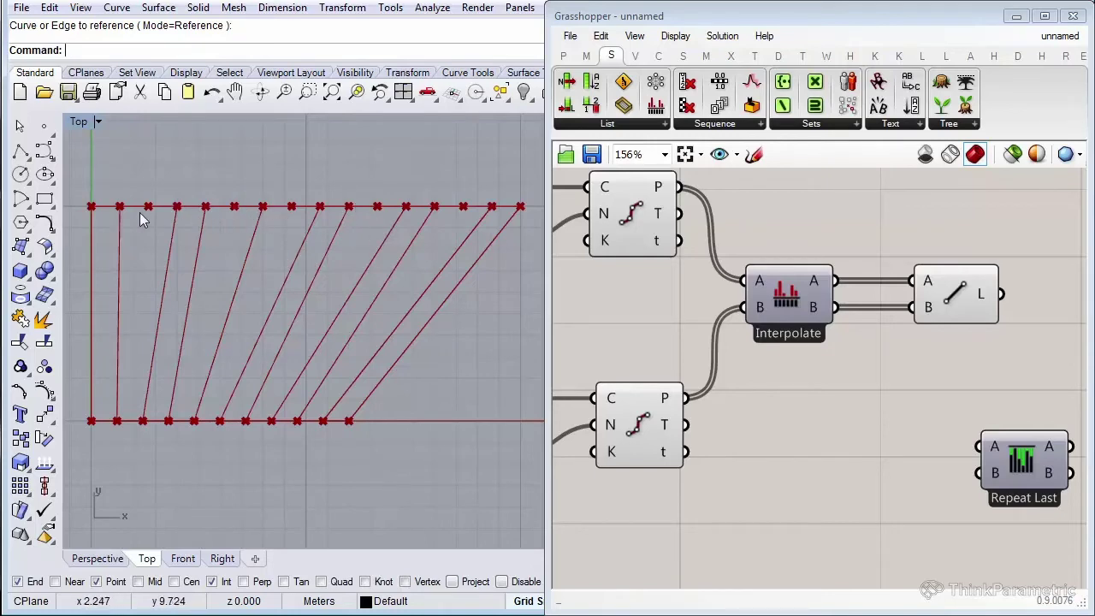
Set the upper curve's Count slider to 19 and the lower curve's Count slider to 12.
scroll(967, 406, down, 3)
scroll(719, 380, up, 1)
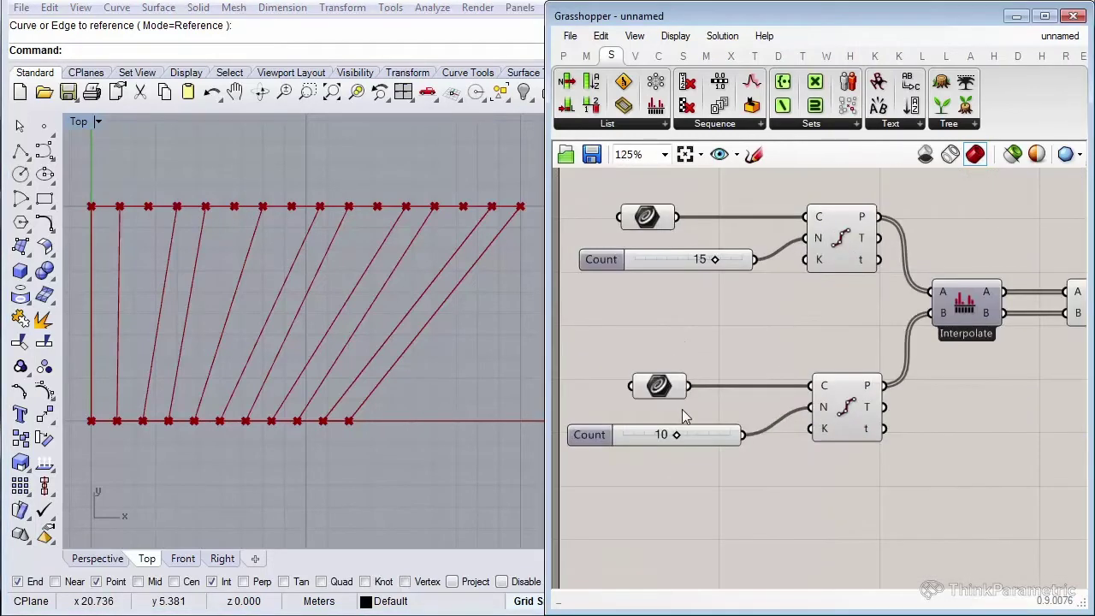
mouse_move(717, 259)
mouse_down()
mouse_move(678, 261)
mouse_move(728, 259)
mouse_up()
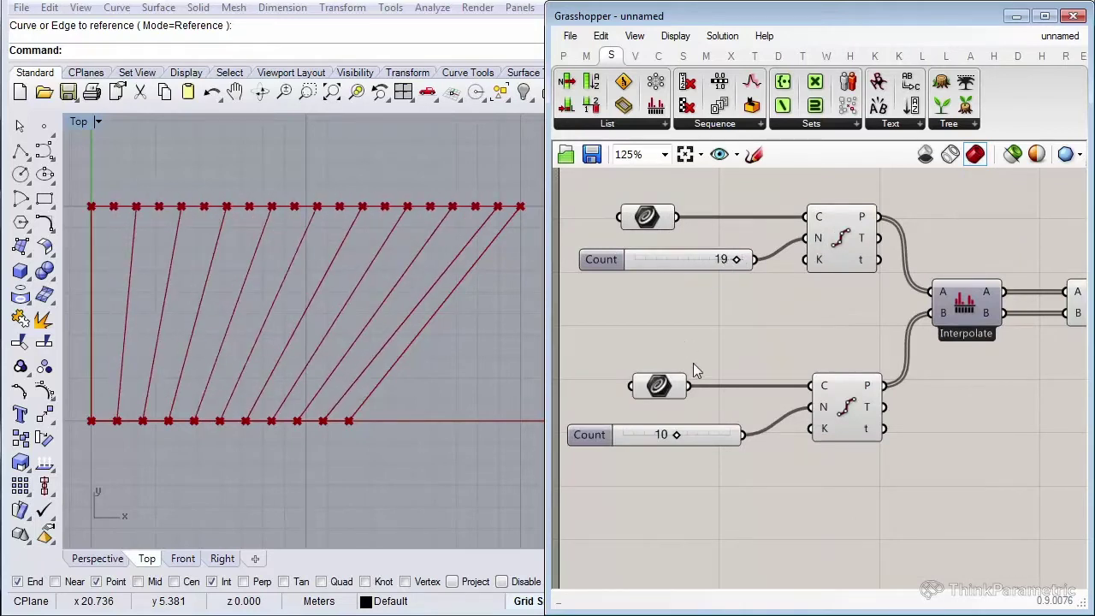
mouse_move(676, 436)
mouse_down()
mouse_move(656, 435)
mouse_move(689, 435)
mouse_up()
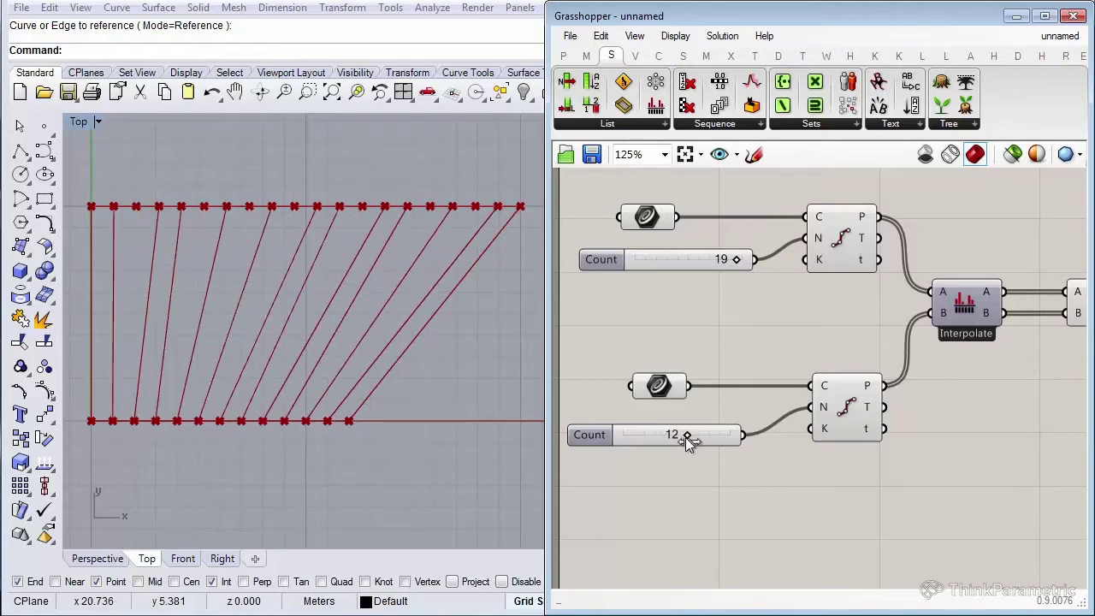
Place Longest List directly under Shortest List and connect the upper division points to its A input and the lower ones to B.
right_drag(954, 408, 825, 402)
drag(1027, 444, 852, 386)
drag(750, 210, 758, 380)
drag(857, 381, 837, 362)
right_drag(900, 412, 832, 416)
Copy the Line component beside Longest List and connect Longest List's A and B outputs to the copy's inputs.
click(901, 308)
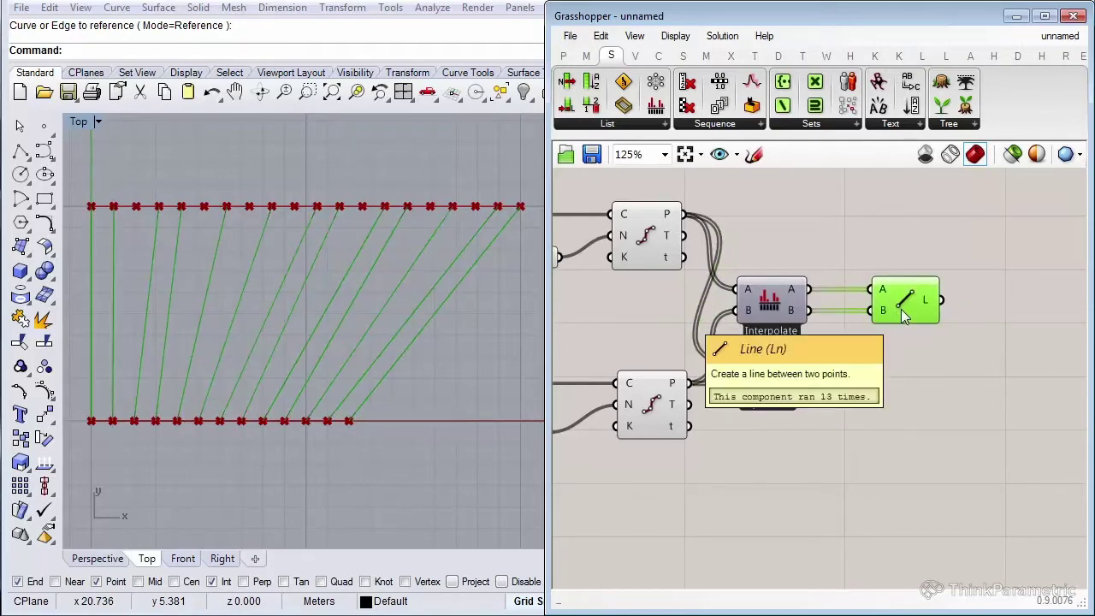
alt+drag(901, 309, 901, 386)
mouse_move(807, 363)
mouse_down()
mouse_move(870, 367)
mouse_move(822, 388)
mouse_move(804, 383)
mouse_up()
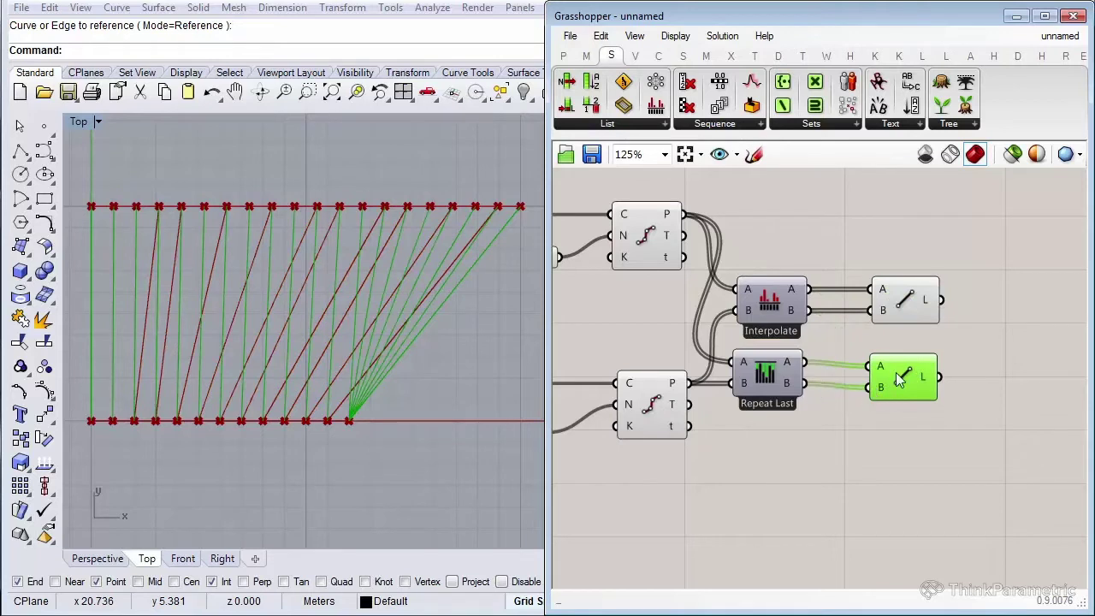
Disable the preview of the Line component fed by Shortest List.
click(911, 297)
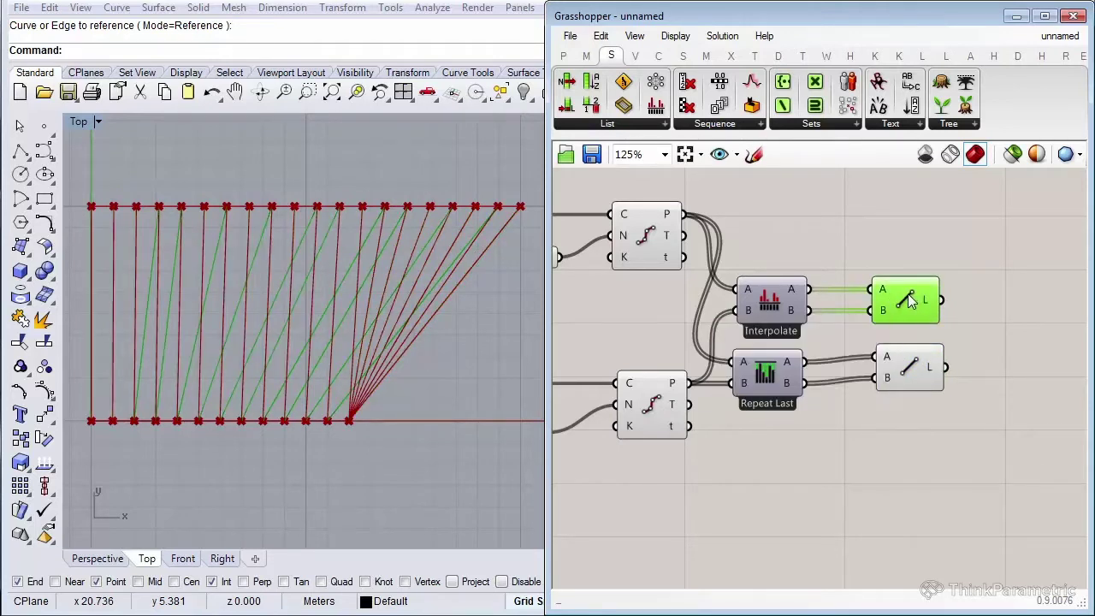
middle_click(905, 297)
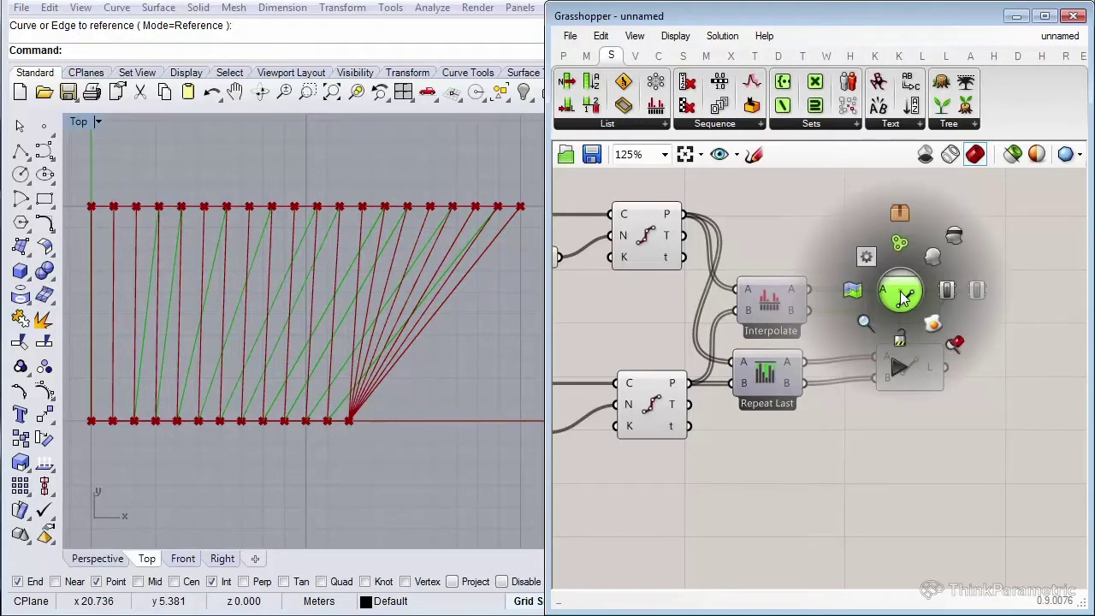
click(960, 237)
click(949, 450)
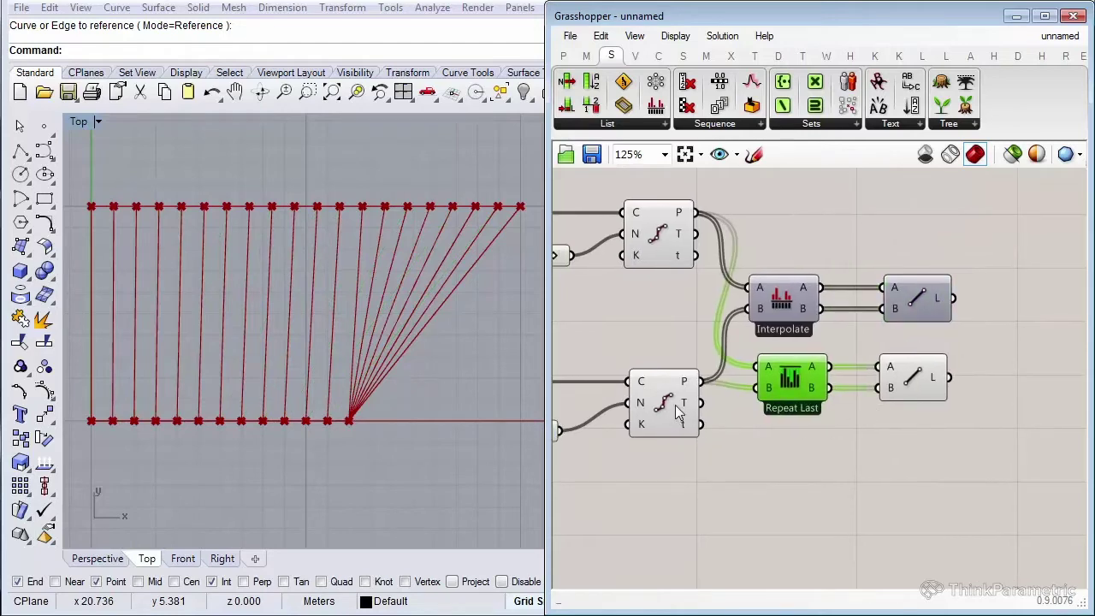
Switch the Longest List component's matching mode to Repeat First.
click(679, 412)
scroll(822, 420, up, 5)
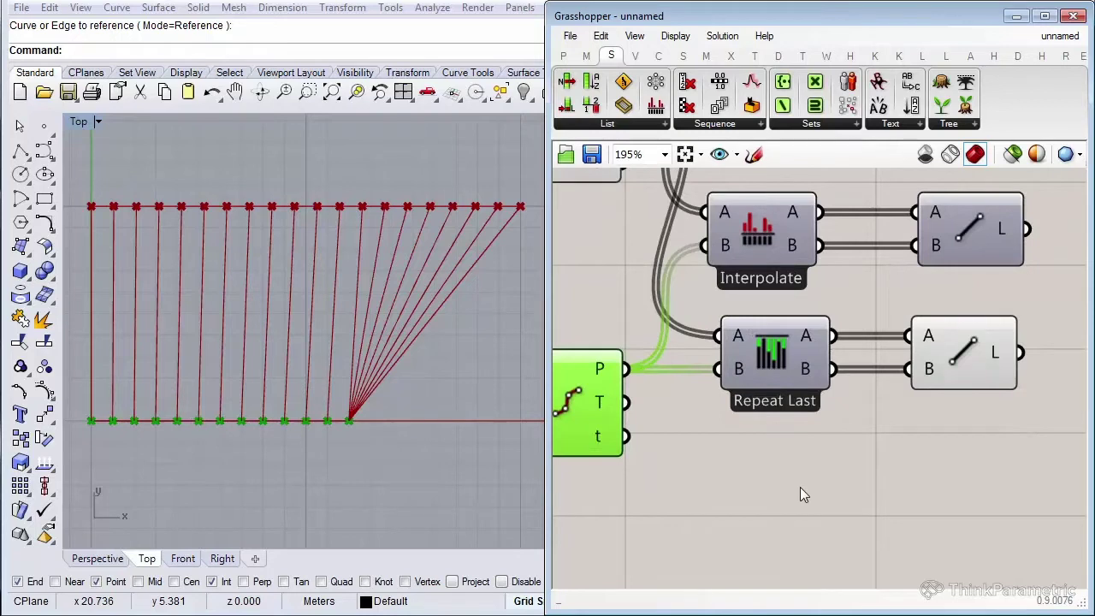
scroll(800, 486, down, 3)
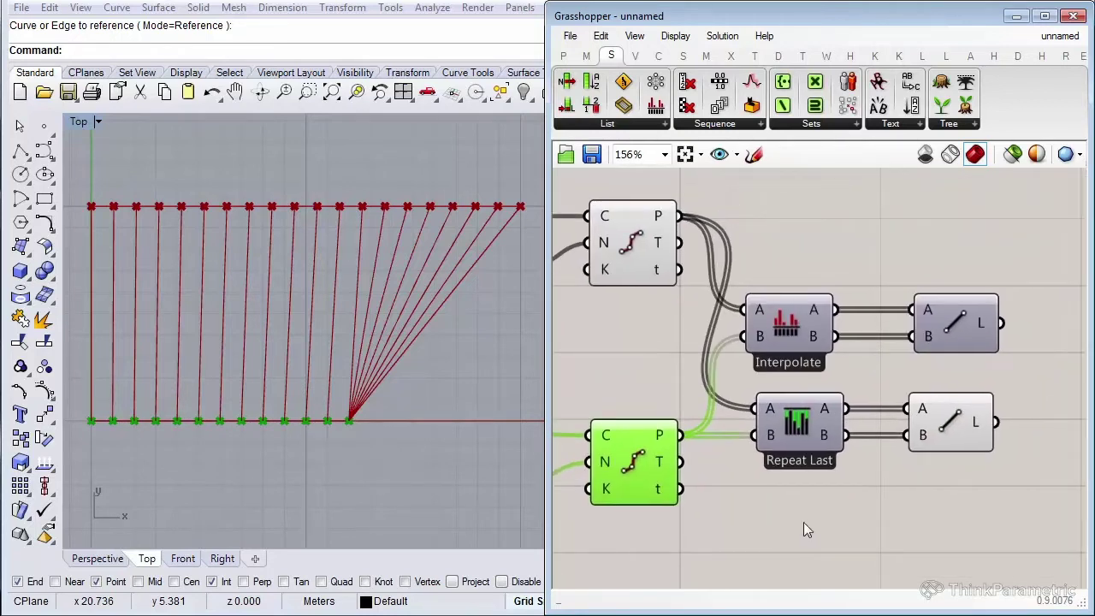
right_click(795, 420)
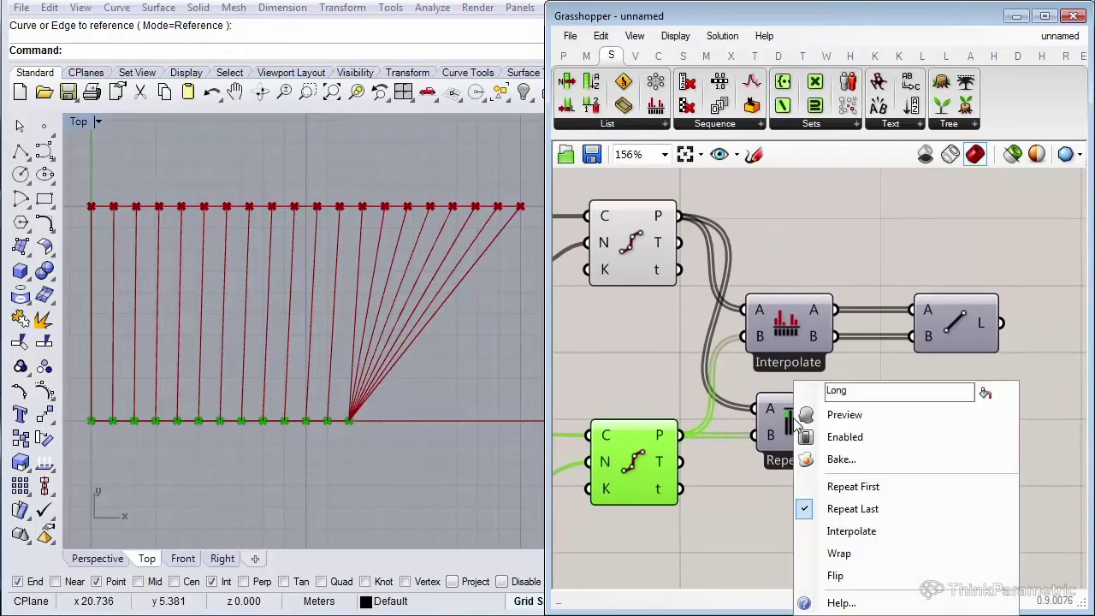
click(864, 490)
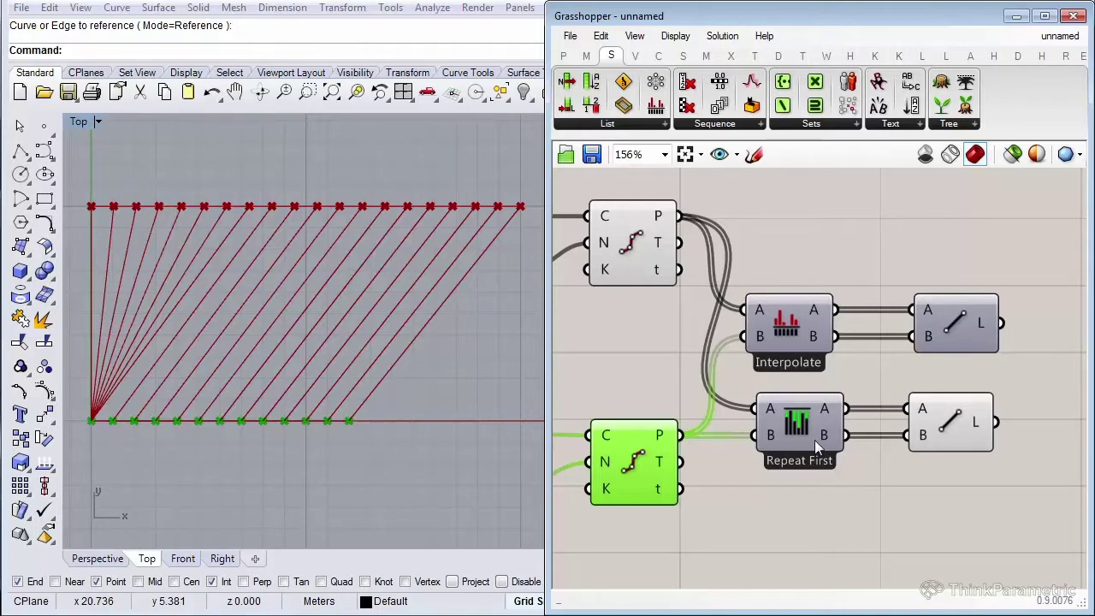
Switch the Longest List component's matching mode to Interpolate.
right_click(789, 428)
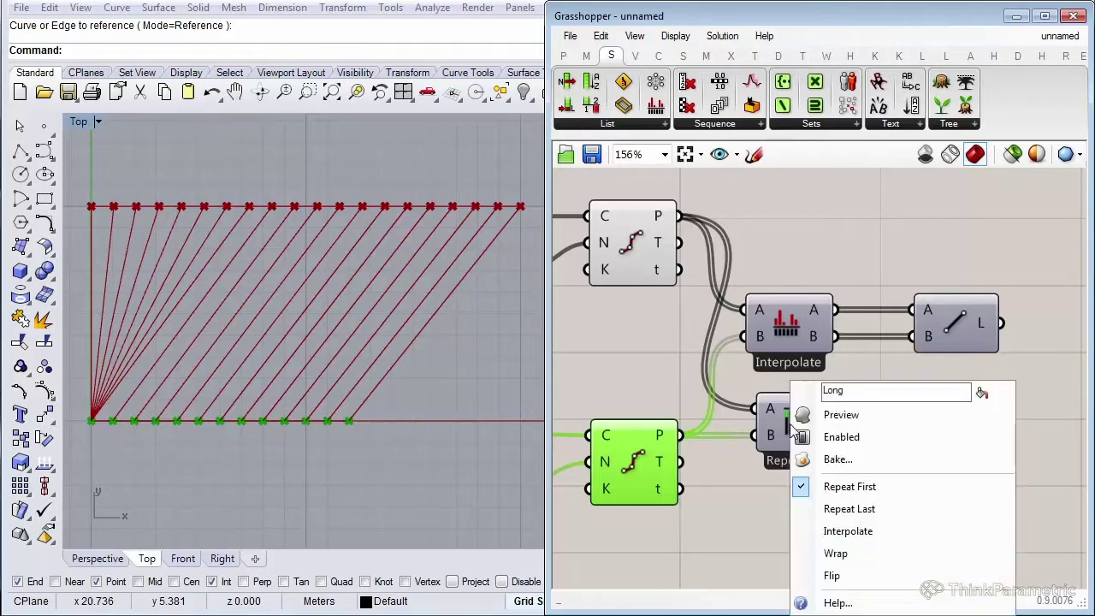
click(858, 532)
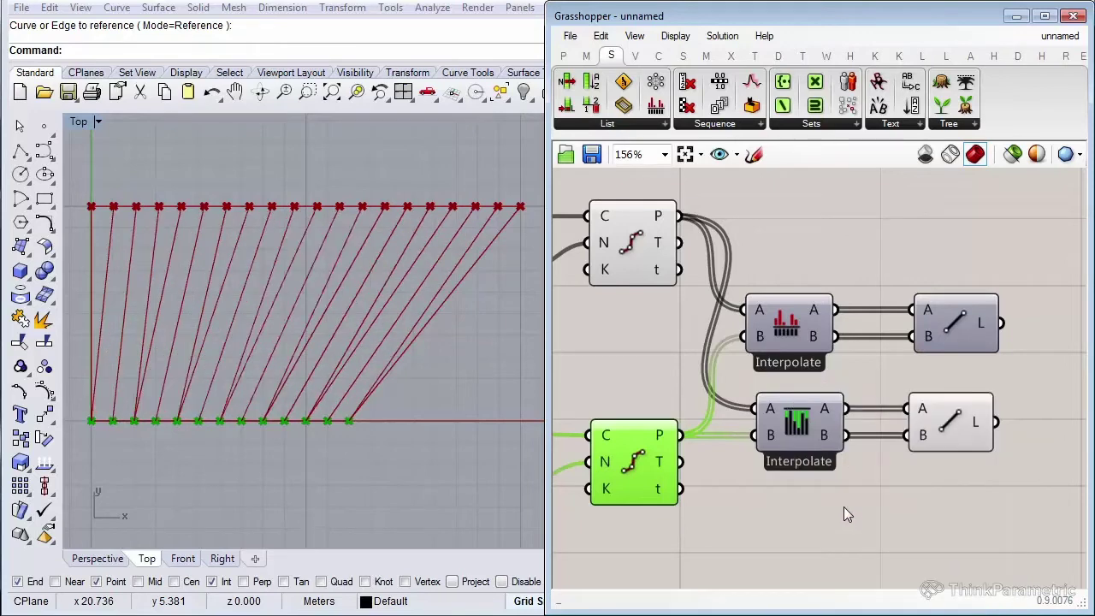
click(834, 517)
Move Shortest List and its Line component slightly higher to leave more space above Longest List.
drag(771, 336, 917, 326)
click(919, 542)
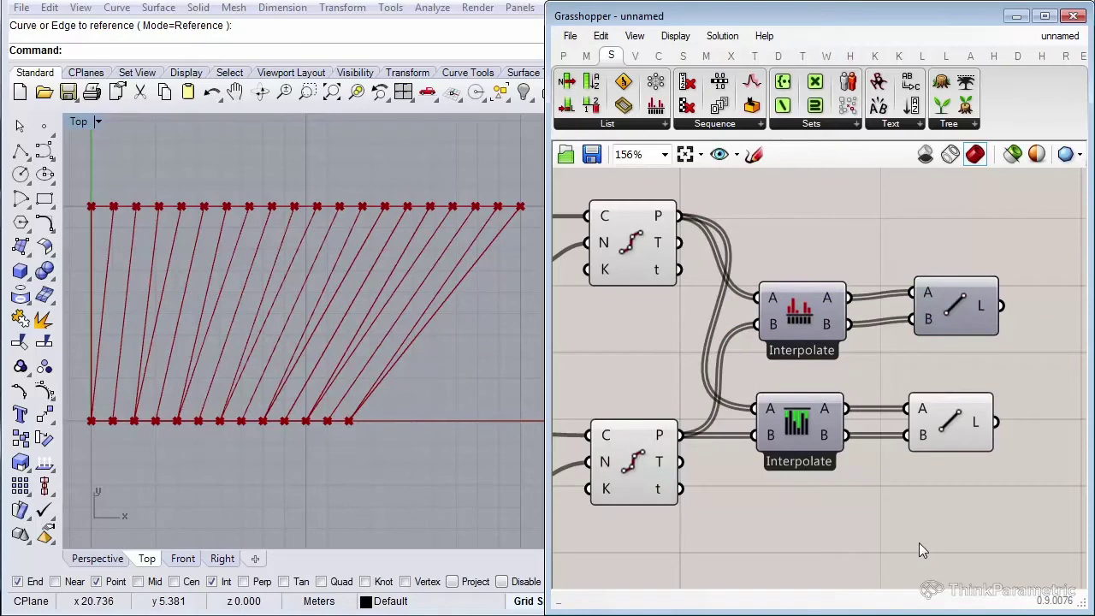
right_drag(919, 542, 912, 468)
Try the Wrap matching mode on Longest List and switch it to Flip.
right_click(803, 347)
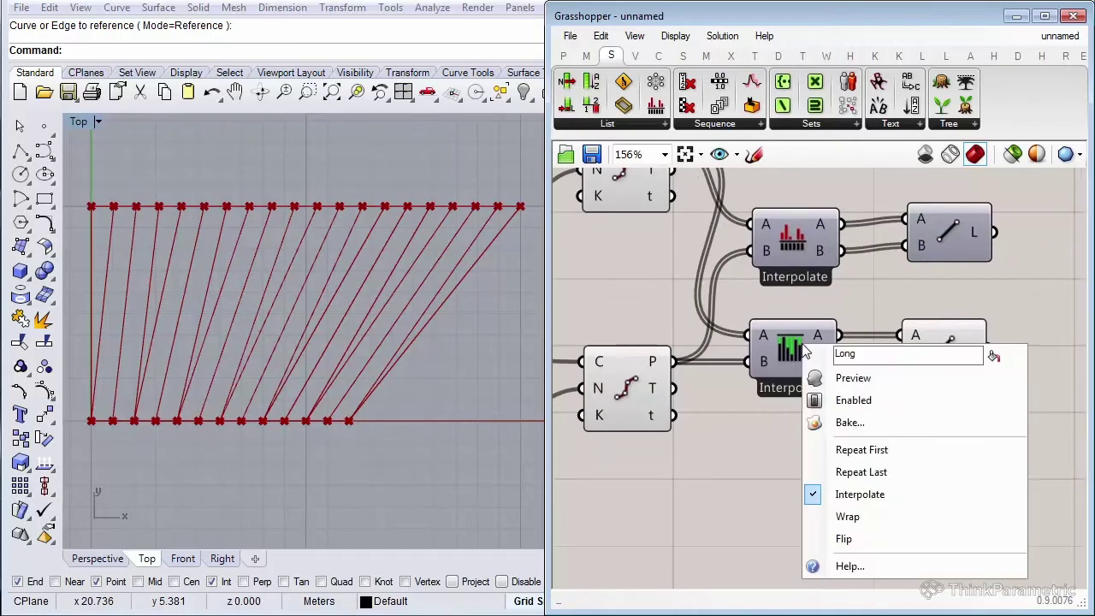
click(848, 516)
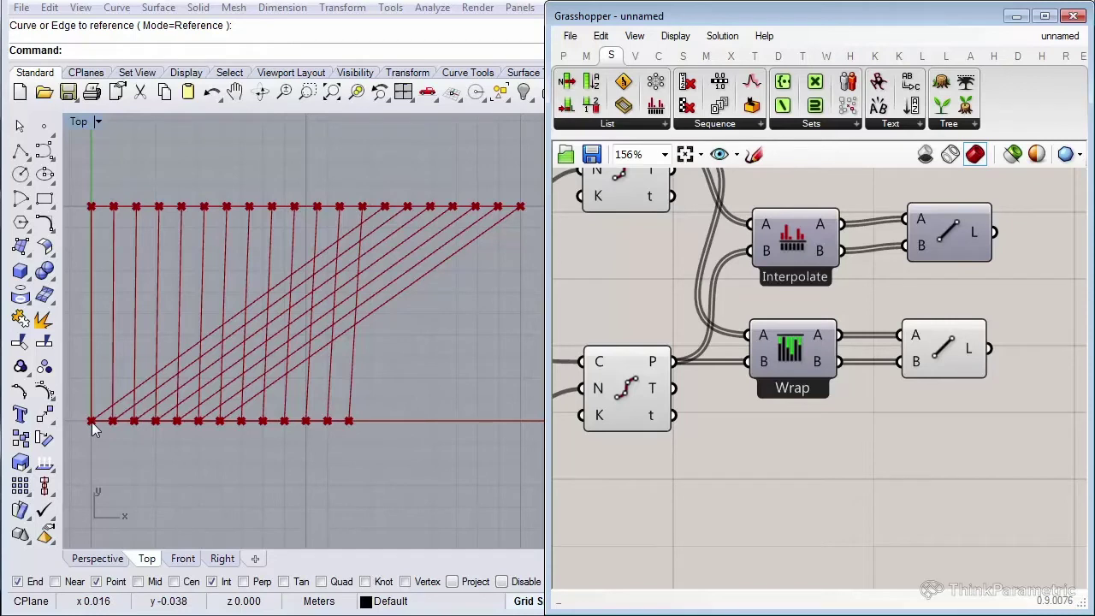
right_click(796, 358)
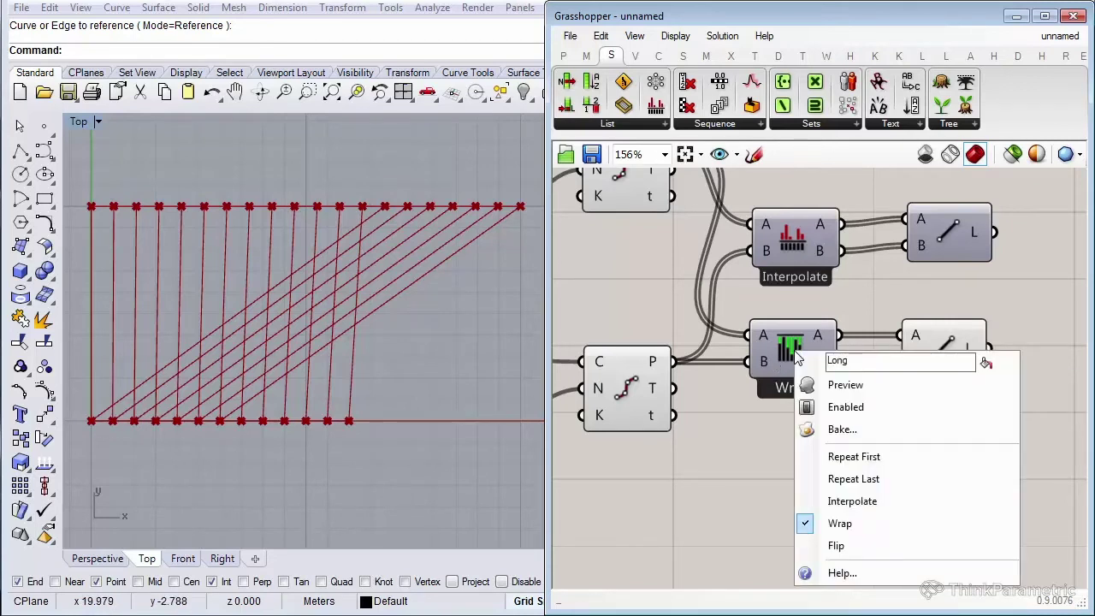
click(836, 548)
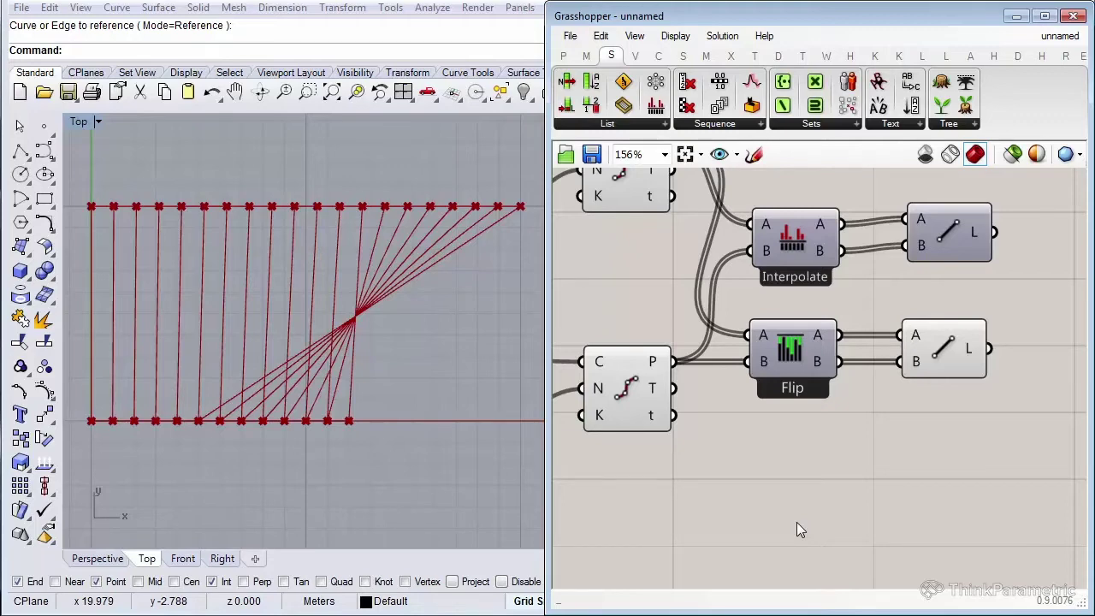
Align the lower Curve parameter with the upper one and move the Cross Reference component below Longest List.
scroll(777, 440, down, 4)
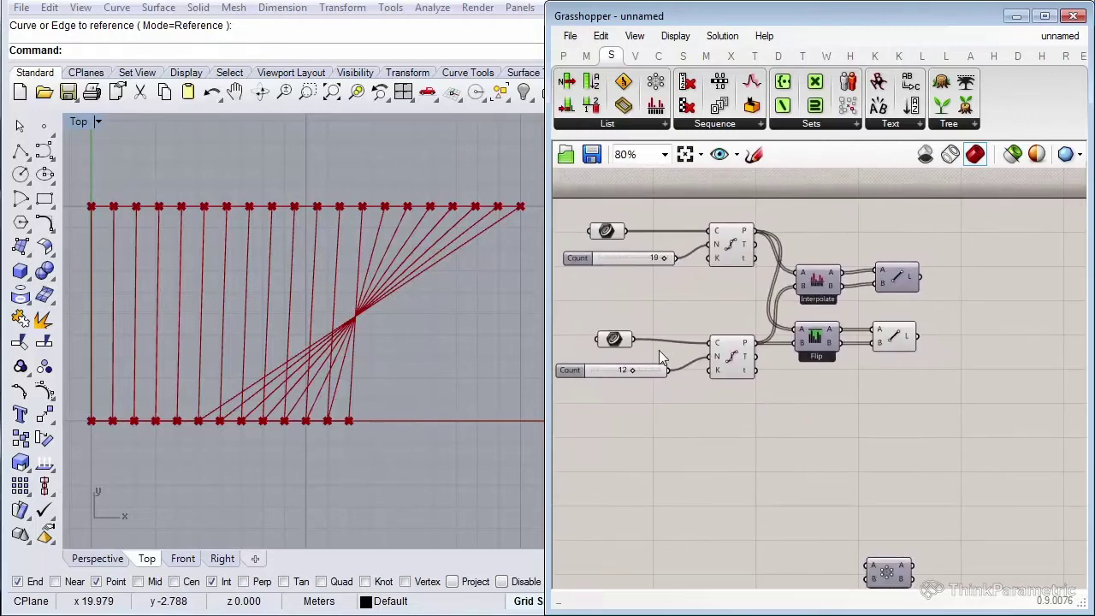
click(607, 344)
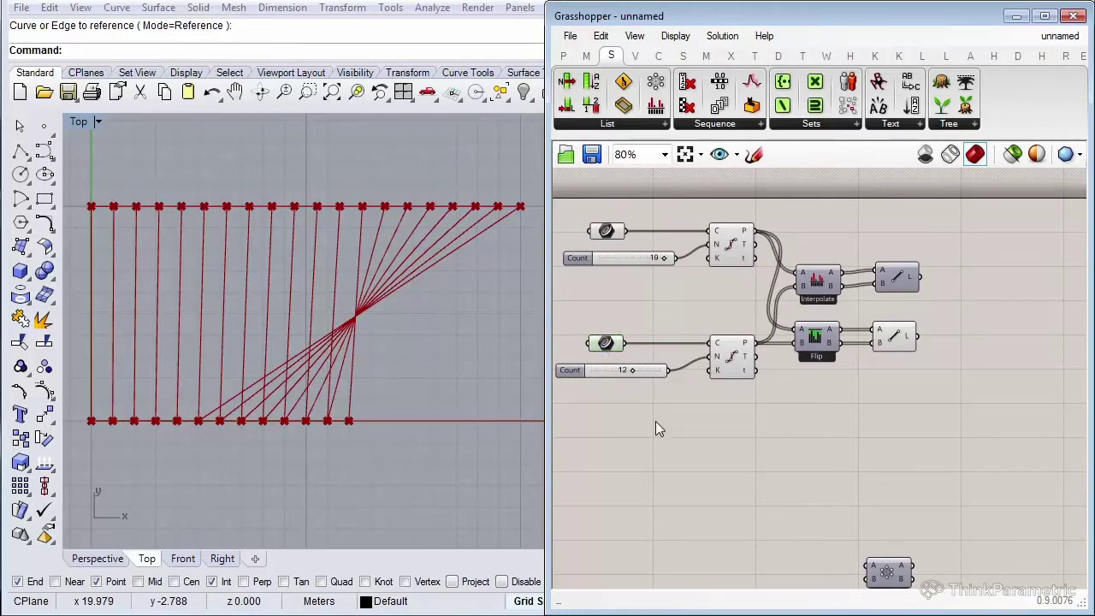
drag(859, 560, 802, 408)
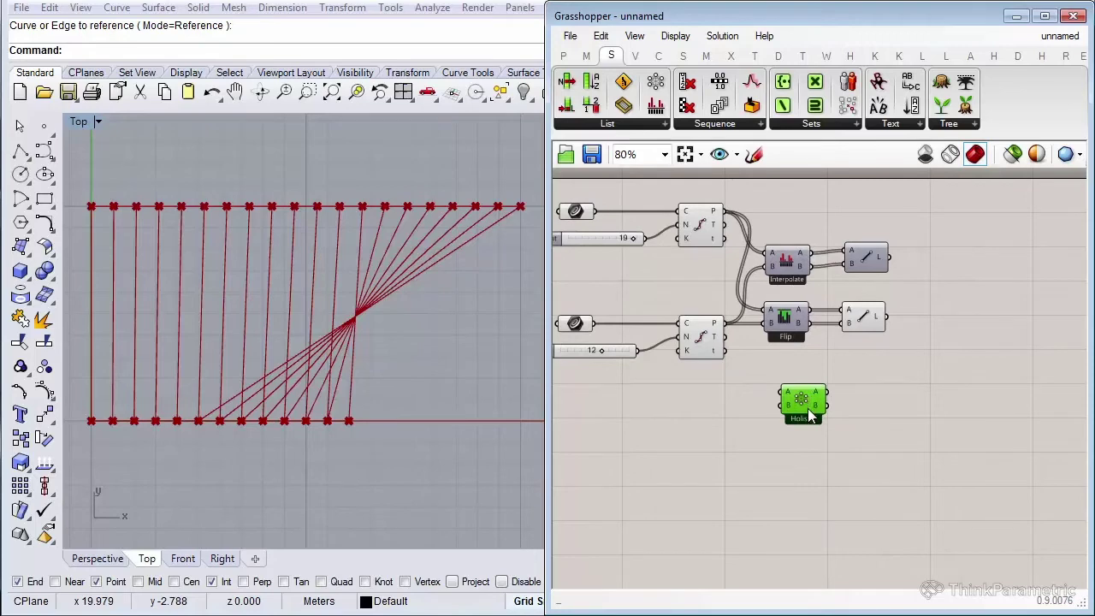
scroll(788, 381, up, 3)
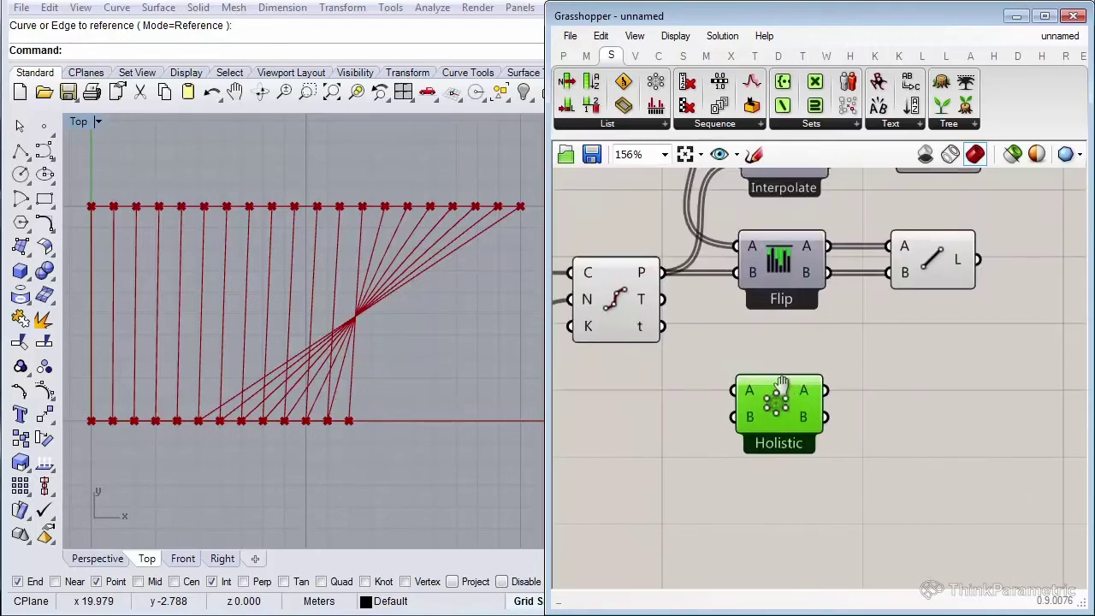
click(761, 507)
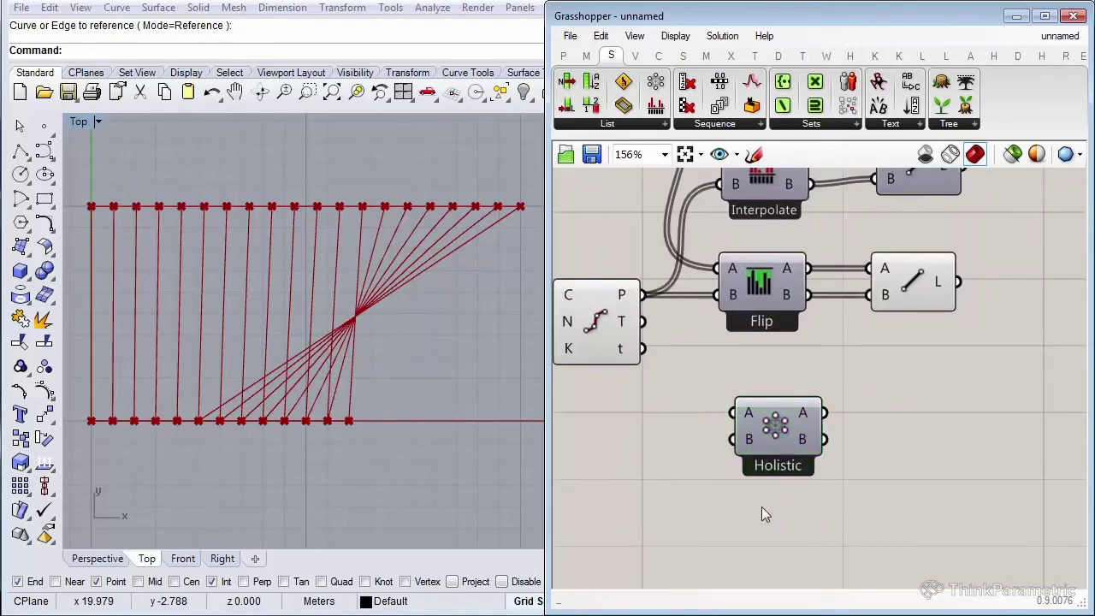
Connect the upper curve's division points to Cross Reference's A input and the lower curve's to B.
scroll(765, 498, down, 2)
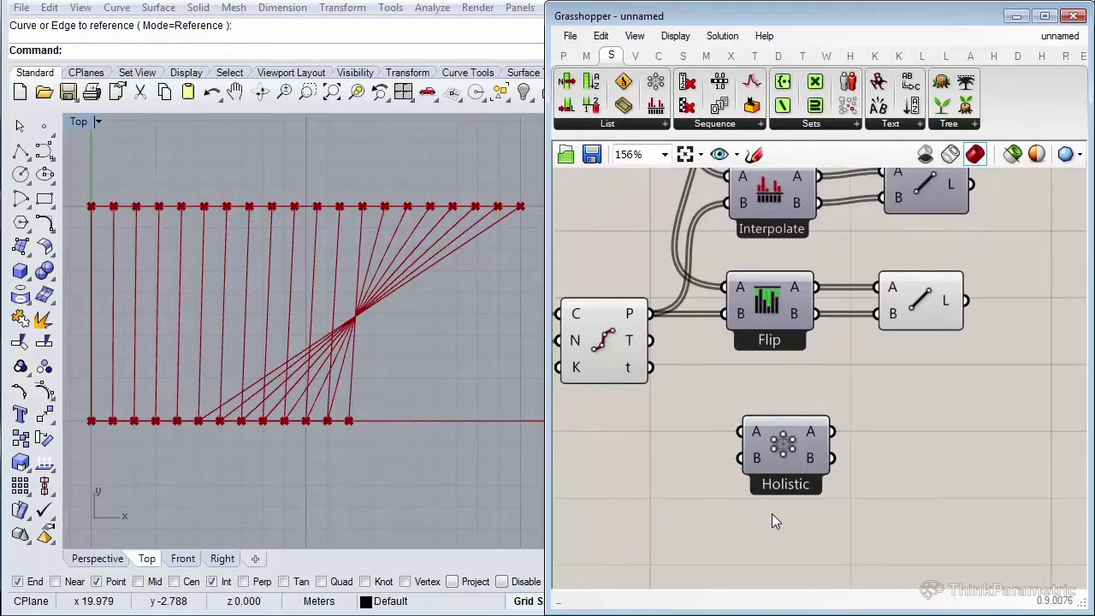
drag(694, 244, 744, 460)
drag(695, 385, 744, 476)
Copy the Line component beside Cross Reference and connect Cross Reference's A and B outputs to the copy's inputs.
click(872, 395)
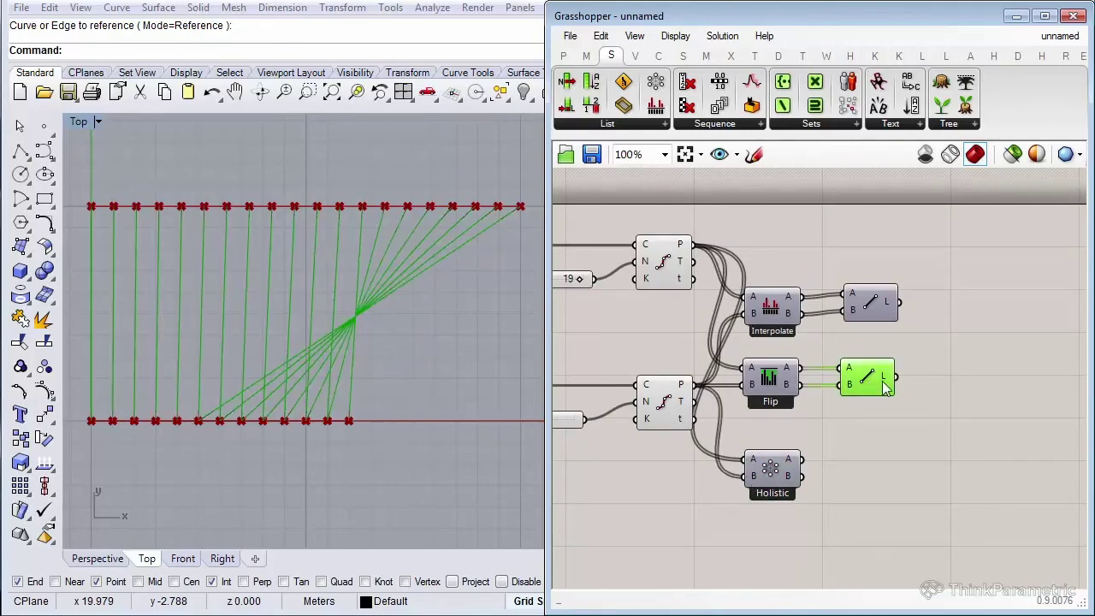
click(886, 415)
click(866, 380)
alt+drag(865, 380, 884, 486)
drag(802, 460, 858, 472)
drag(879, 486, 873, 468)
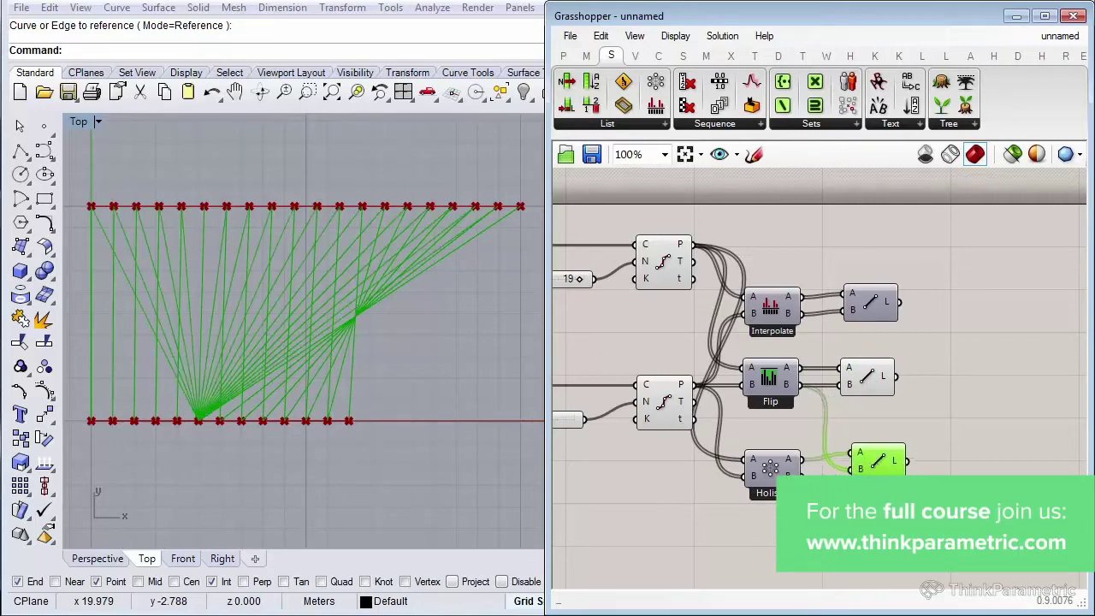
drag(802, 476, 872, 471)
click(864, 415)
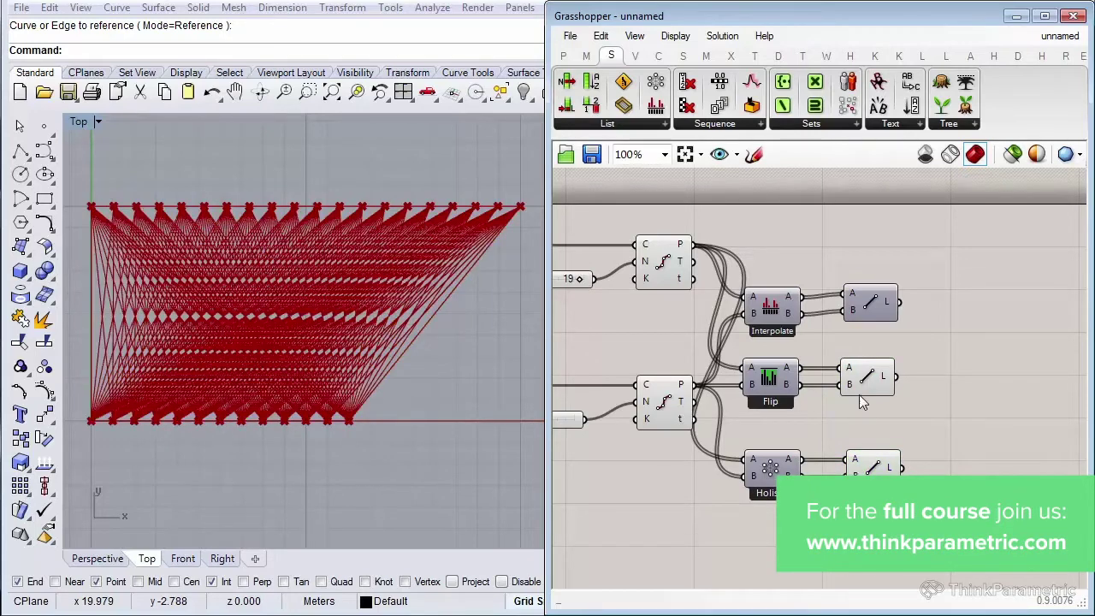
Disable the preview of the Line component fed by Longest List.
click(877, 378)
middle_click(877, 378)
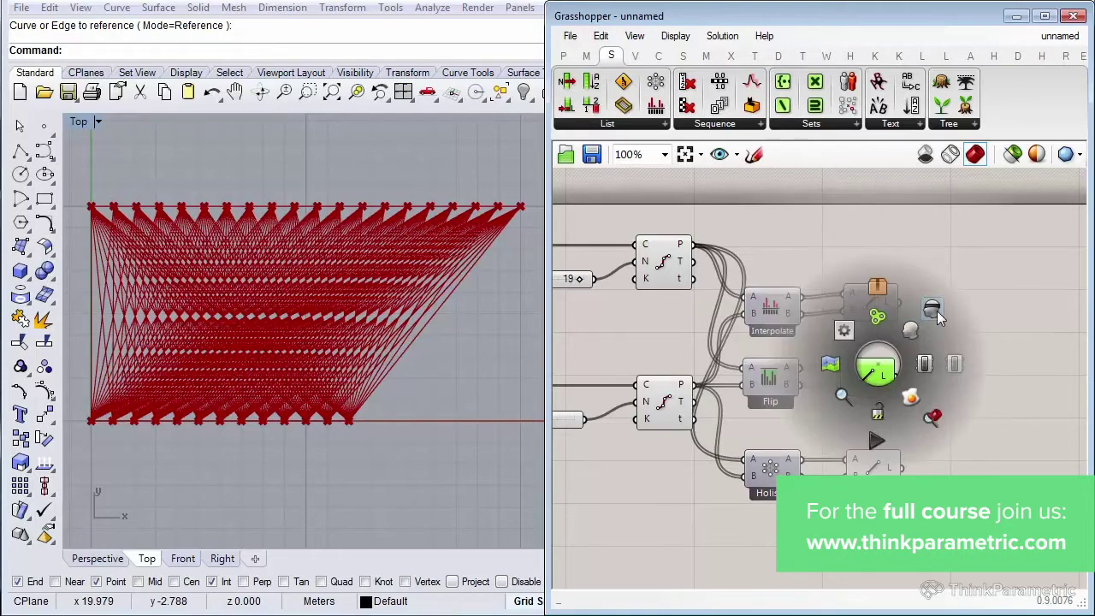
scroll(907, 450, up, 4)
click(864, 425)
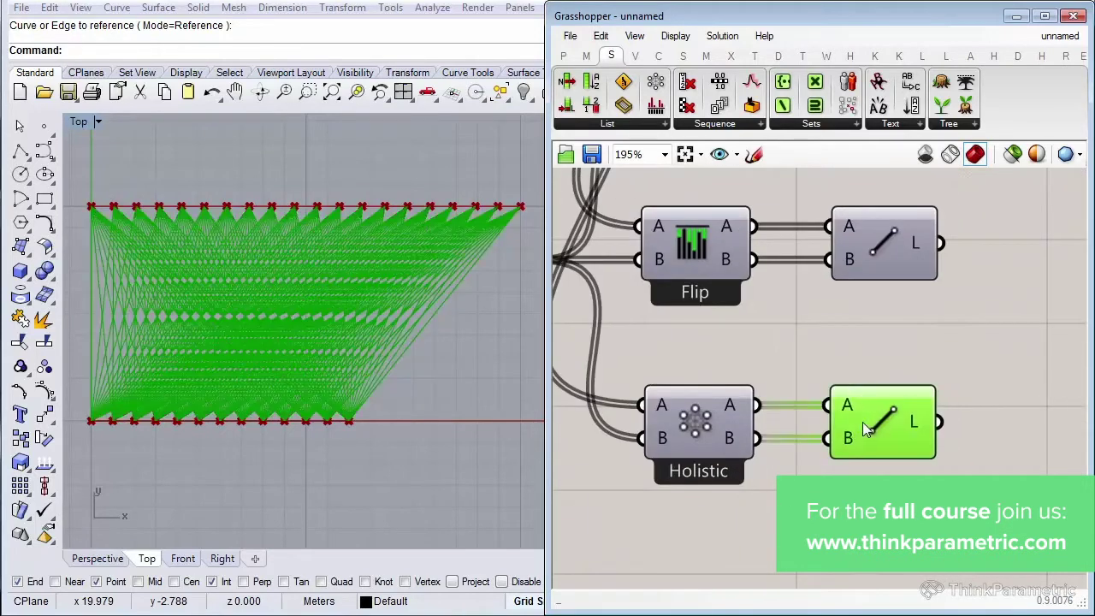
click(890, 505)
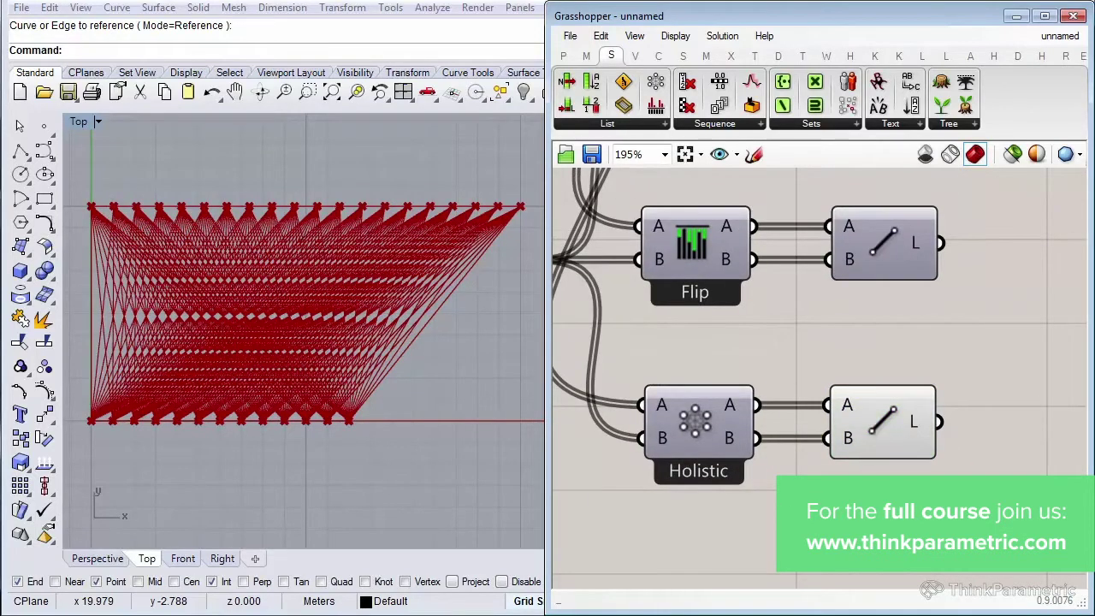
Open the Cross Reference component's matching mode options.
scroll(1008, 433, down, 4)
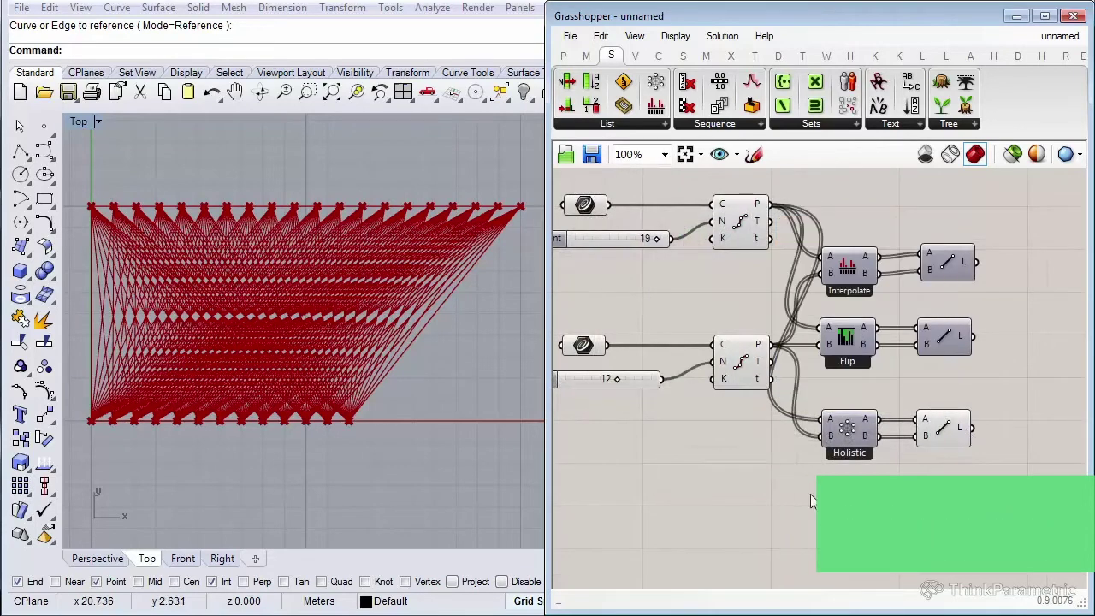
right_drag(905, 476, 856, 454)
scroll(873, 473, up, 2)
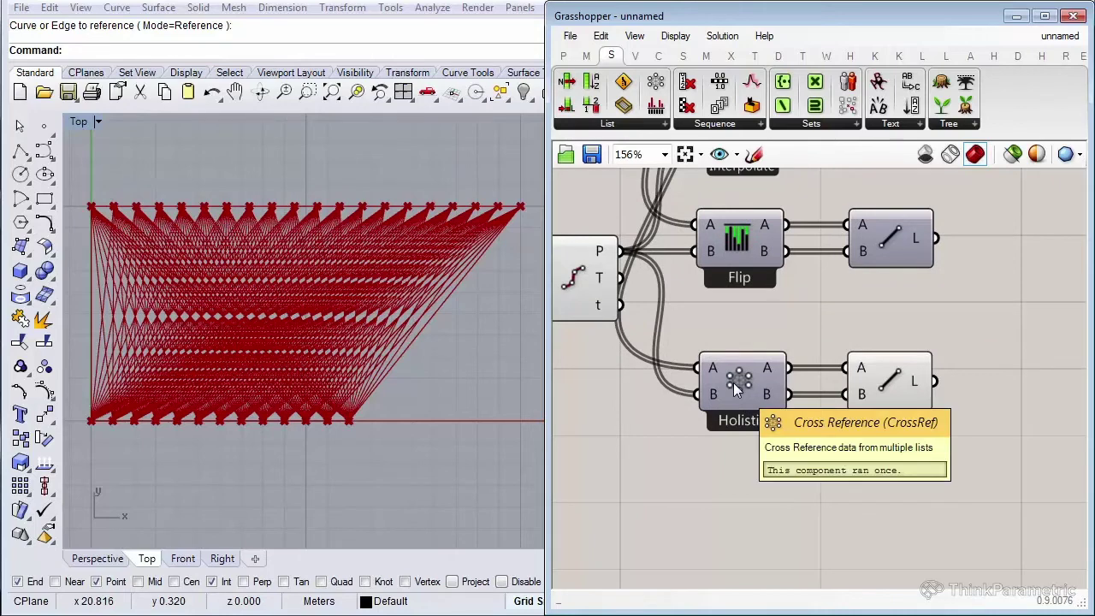
right_click(733, 383)
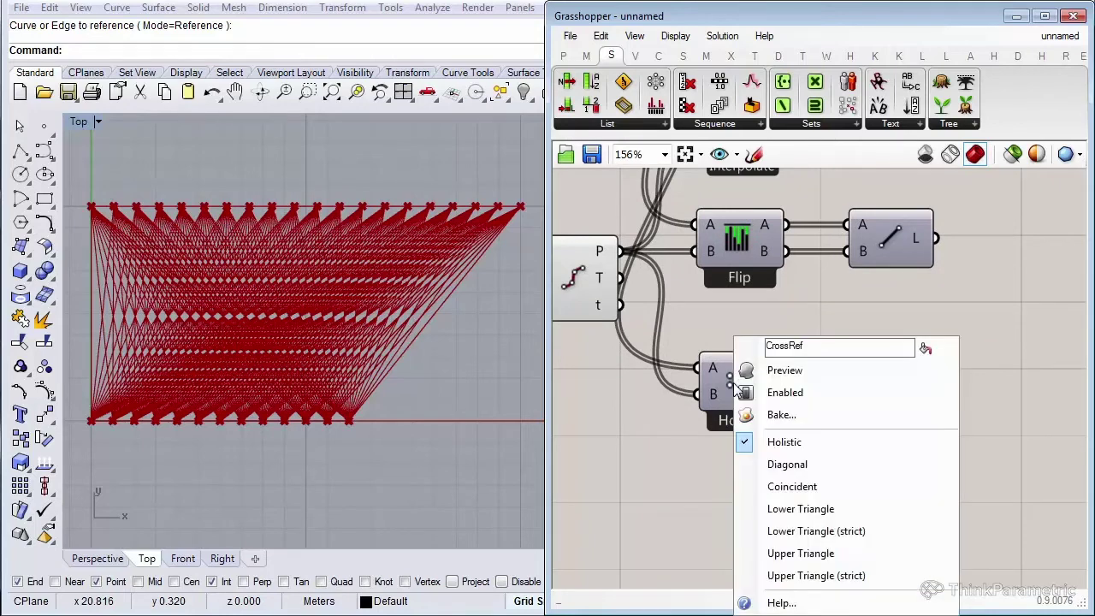
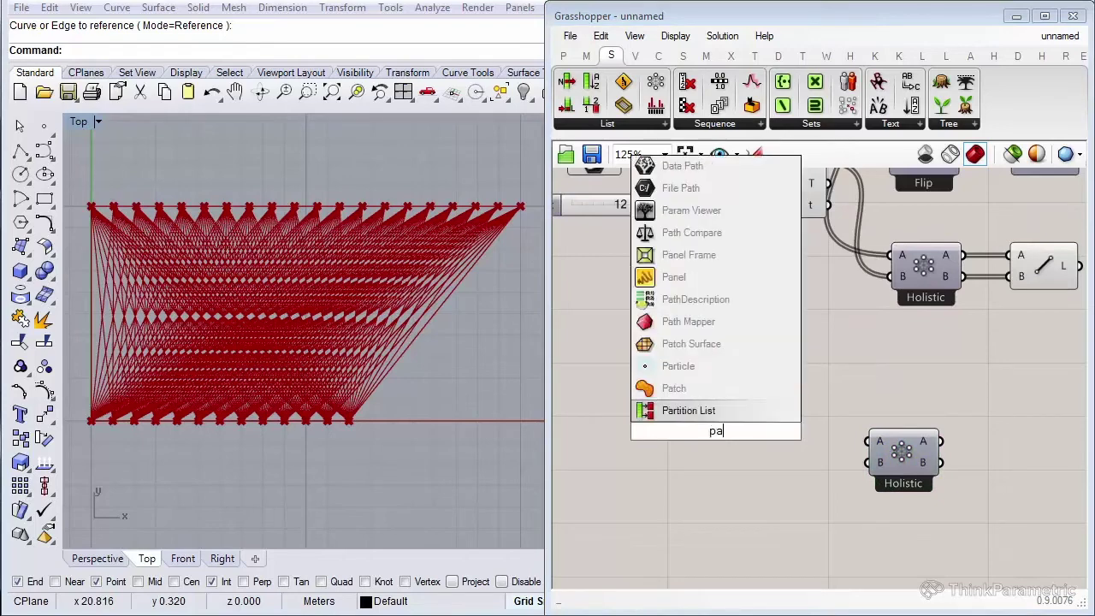
Add a panel beside the unconnected Cross Reference containing A, B and C on separate lines, and copy the panel directly below.
click(708, 388)
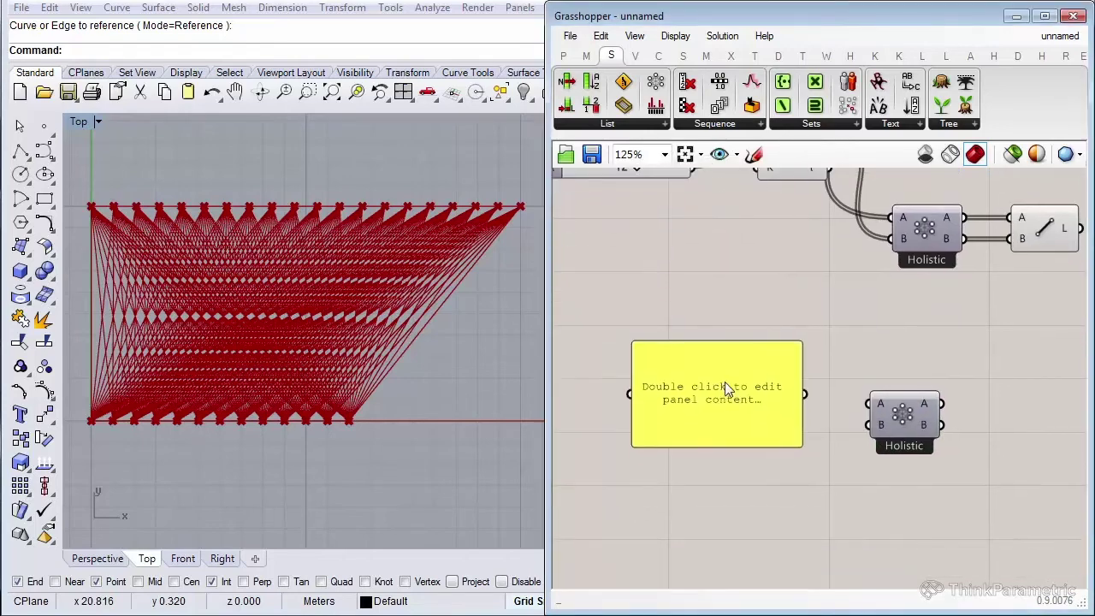
double_click(725, 382)
text(A )
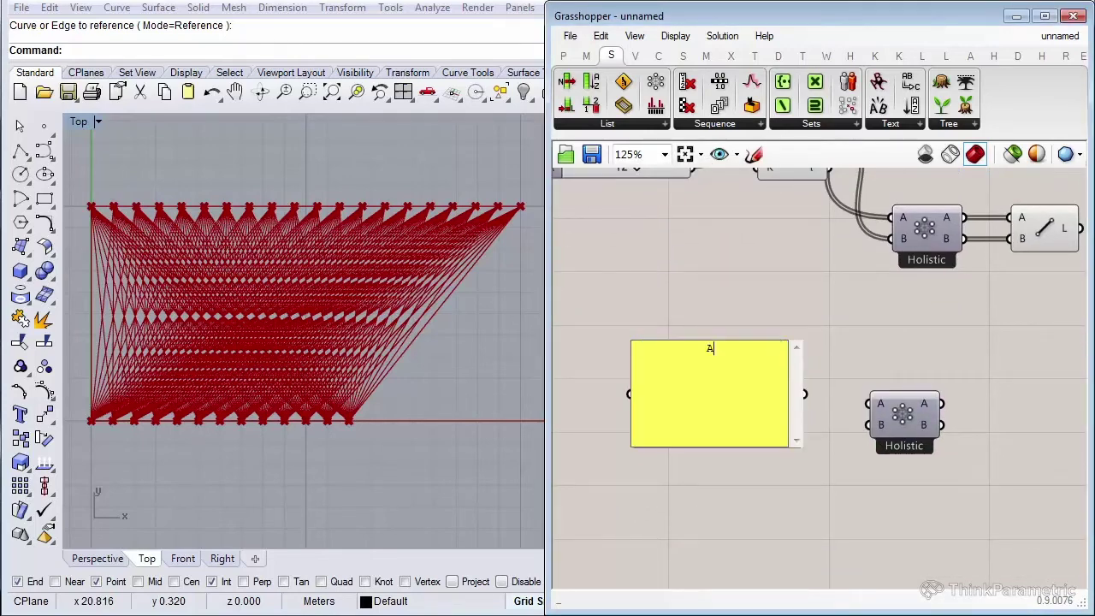
text(B)
key(Return)
click(766, 318)
right_drag(764, 470, 761, 427)
drag(728, 371, 694, 438)
Turn off Multiline Data for both letter panels so each line becomes a separate item.
right_click(697, 345)
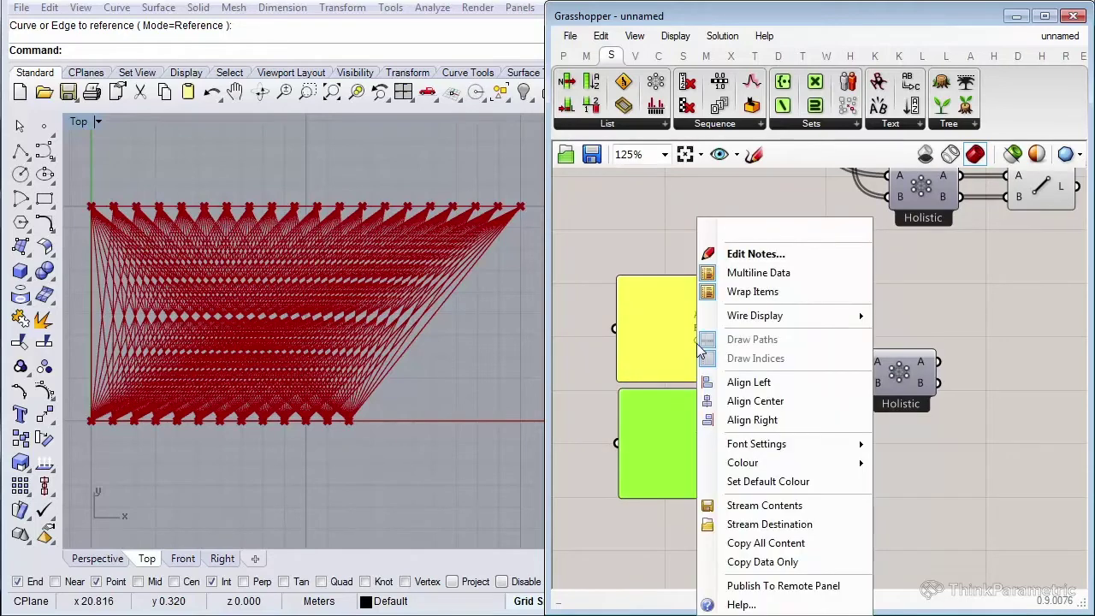
click(741, 271)
right_drag(728, 405, 732, 296)
right_click(697, 325)
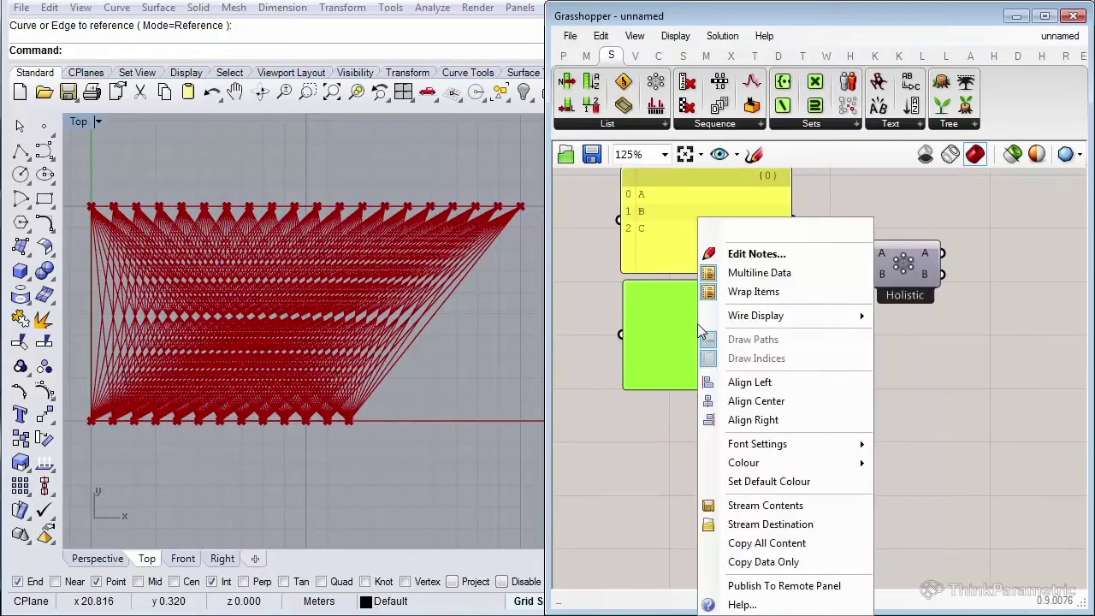
click(745, 275)
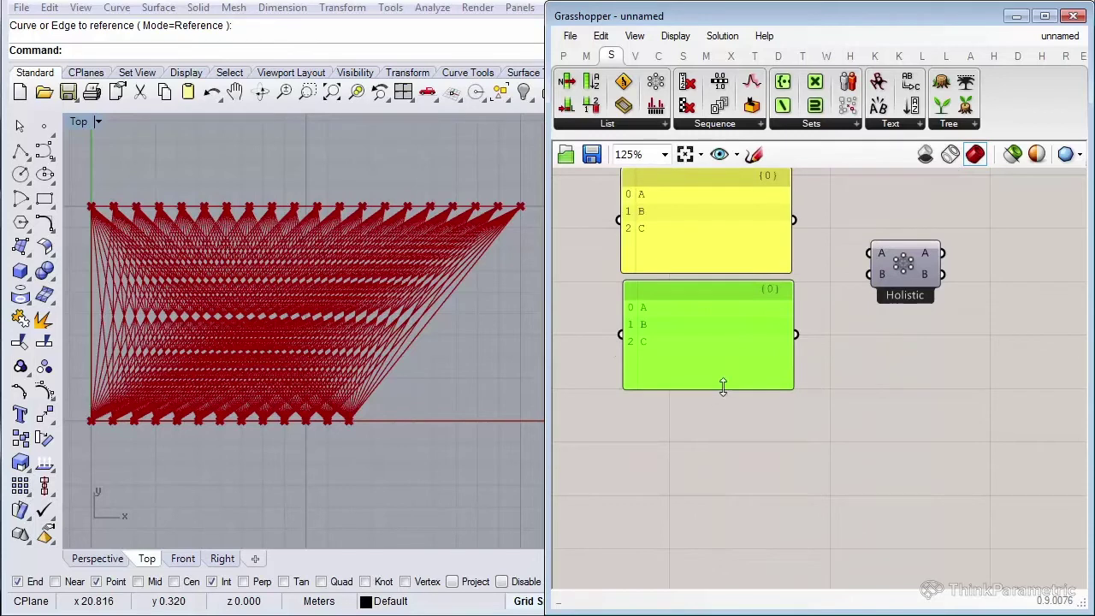
Shrink both letter panels to fit their three items and arrange them one above the other beside the unconnected Cross Reference.
drag(723, 386, 722, 357)
drag(741, 264, 687, 257)
drag(796, 343, 680, 346)
drag(661, 237, 766, 251)
drag(652, 336, 791, 362)
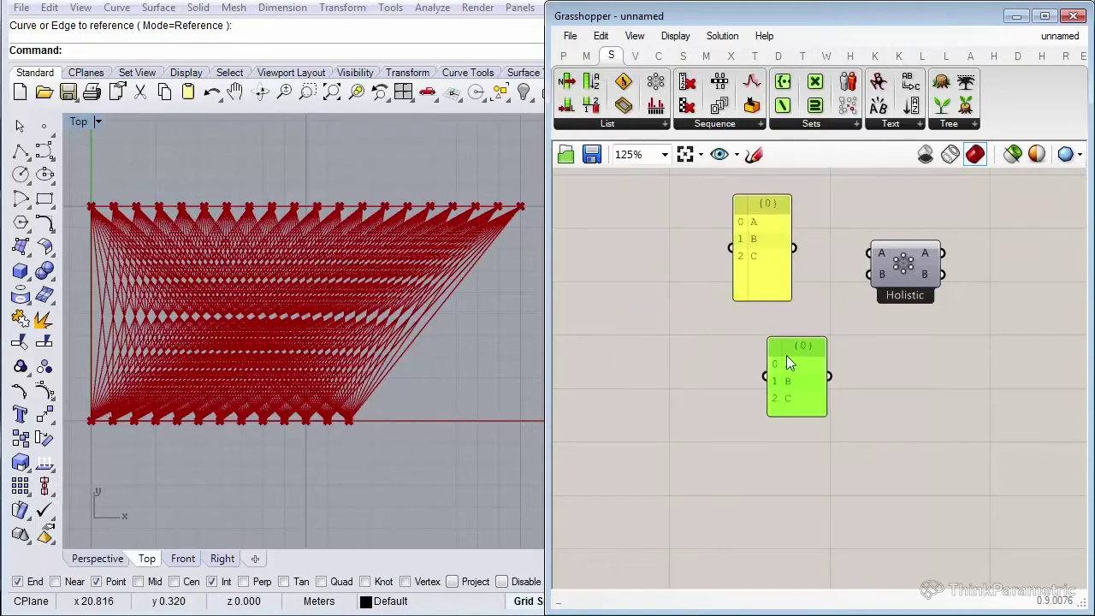
drag(755, 272, 790, 269)
drag(816, 315, 804, 269)
drag(800, 353, 808, 324)
right_drag(889, 279, 832, 304)
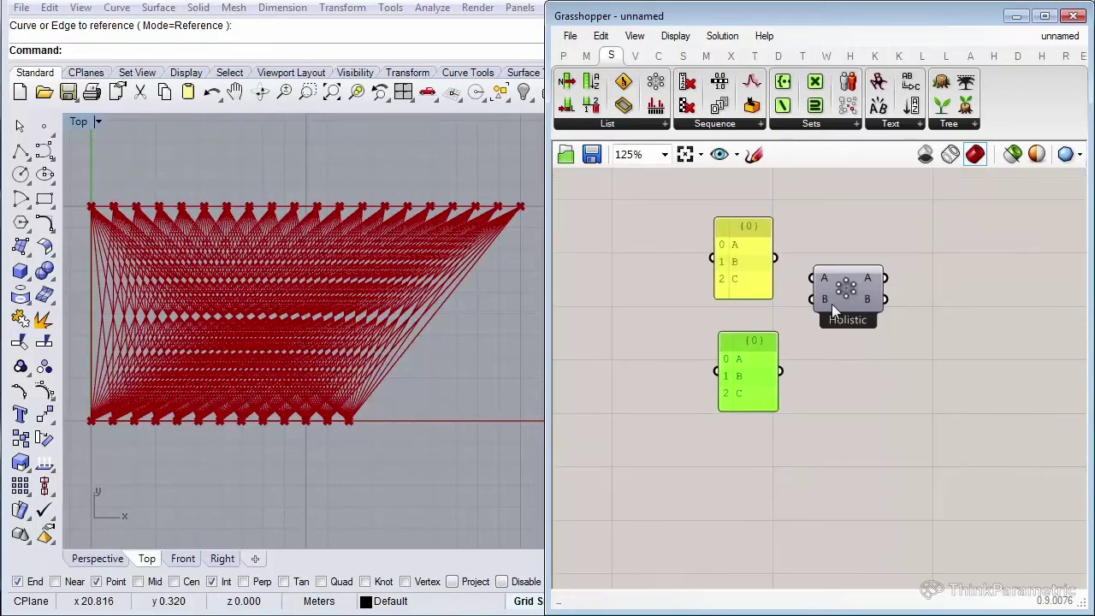
drag(835, 300, 827, 314)
right_drag(960, 331, 839, 372)
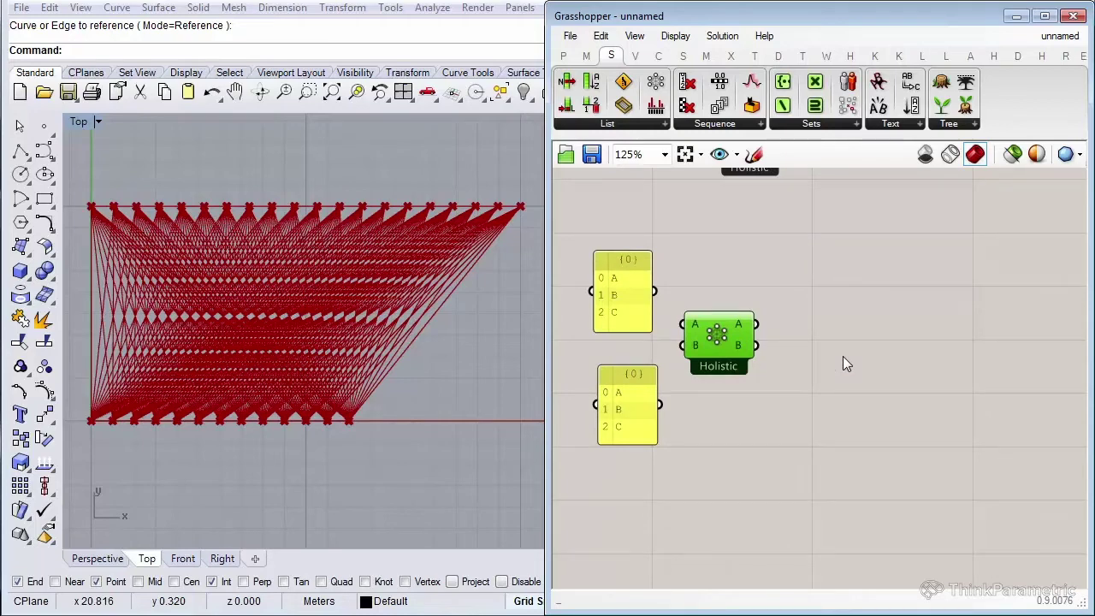
Add a Concatenate component and connect Cross Reference's A and B outputs to its A and B inputs.
click(907, 124)
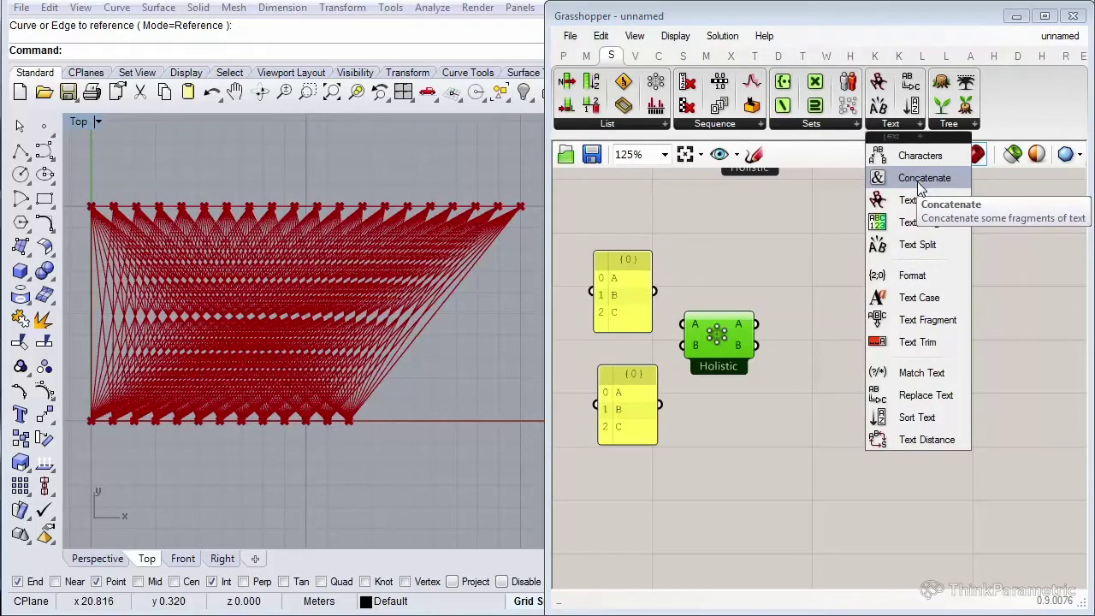
drag(921, 187, 849, 338)
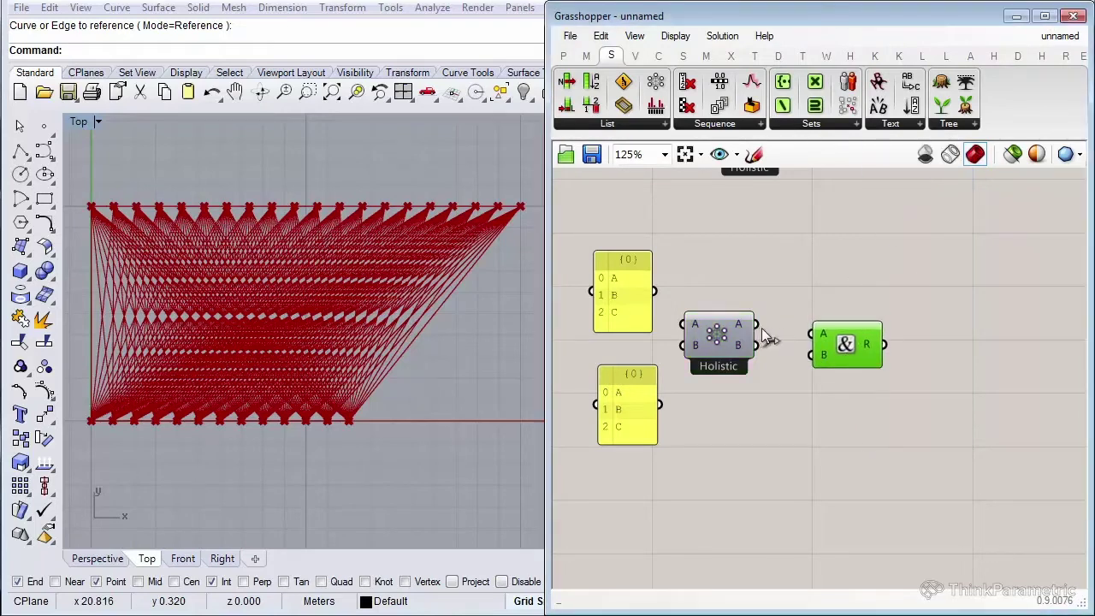
drag(757, 324, 801, 345)
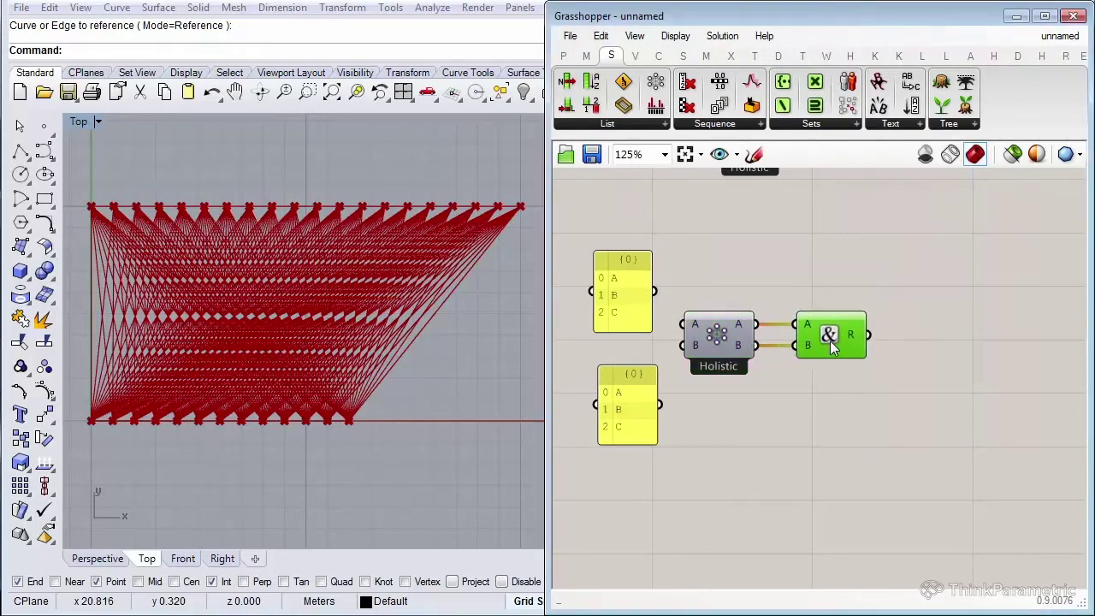
Add a panel after Concatenate and connect Concatenate's R output to it.
click(964, 367)
double_click(966, 370)
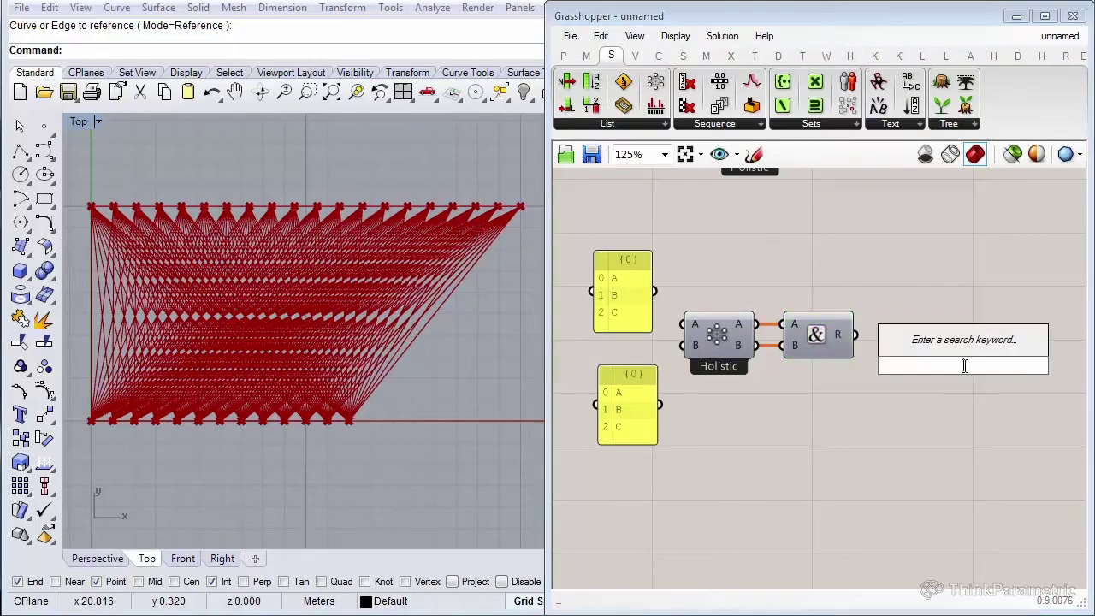
text(pane)
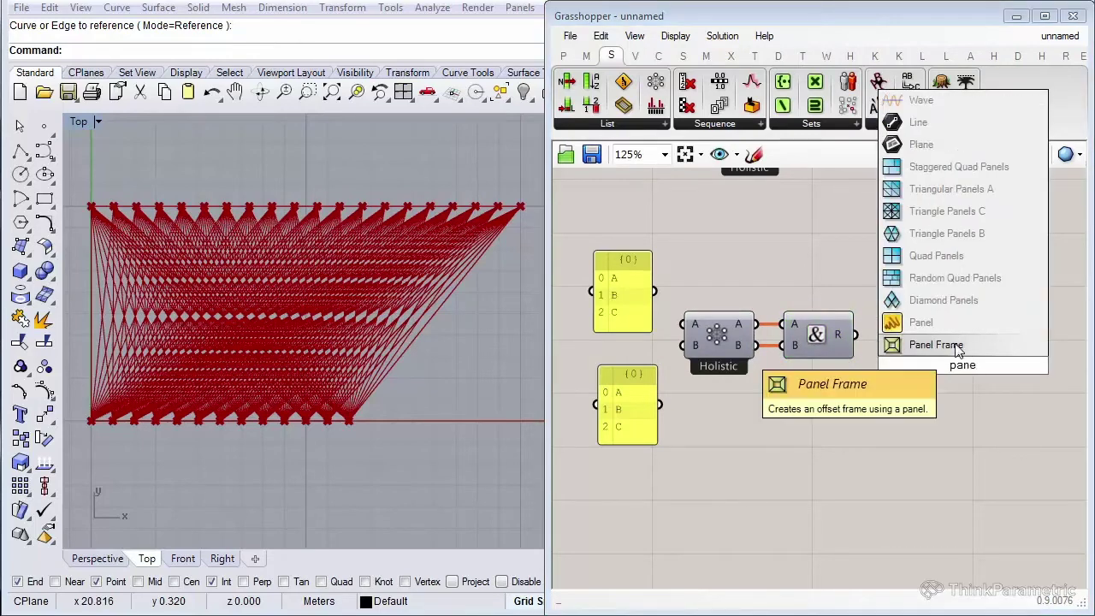
click(928, 329)
drag(856, 335, 926, 328)
click(768, 404)
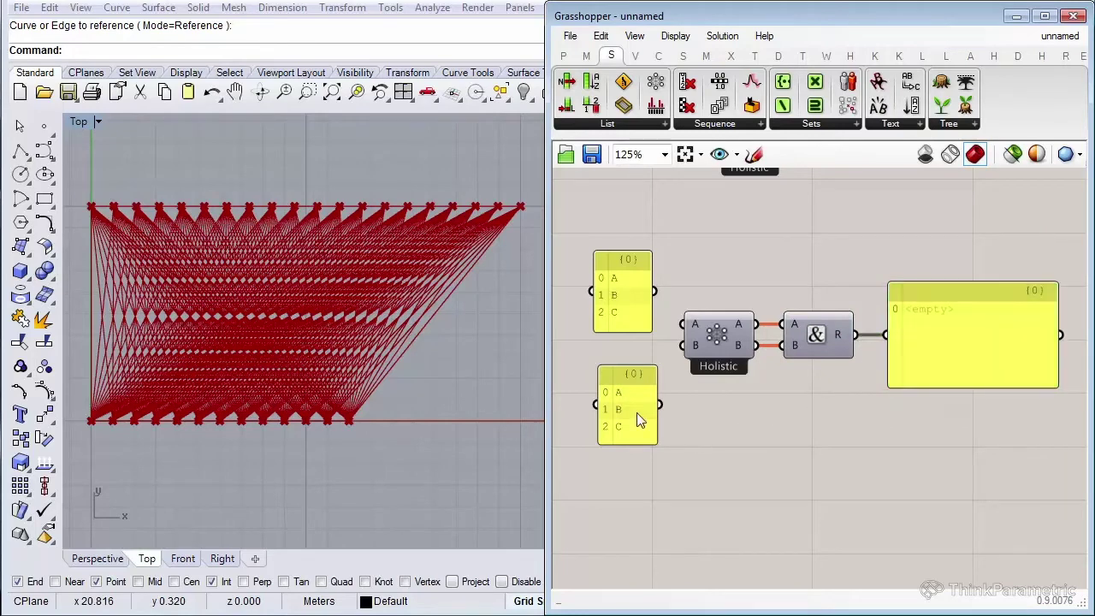
Connect the upper letter panel to Cross Reference's A input and the lower letter panel to its B input.
drag(637, 413, 626, 413)
click(620, 317)
click(606, 399)
scroll(698, 332, up, 1)
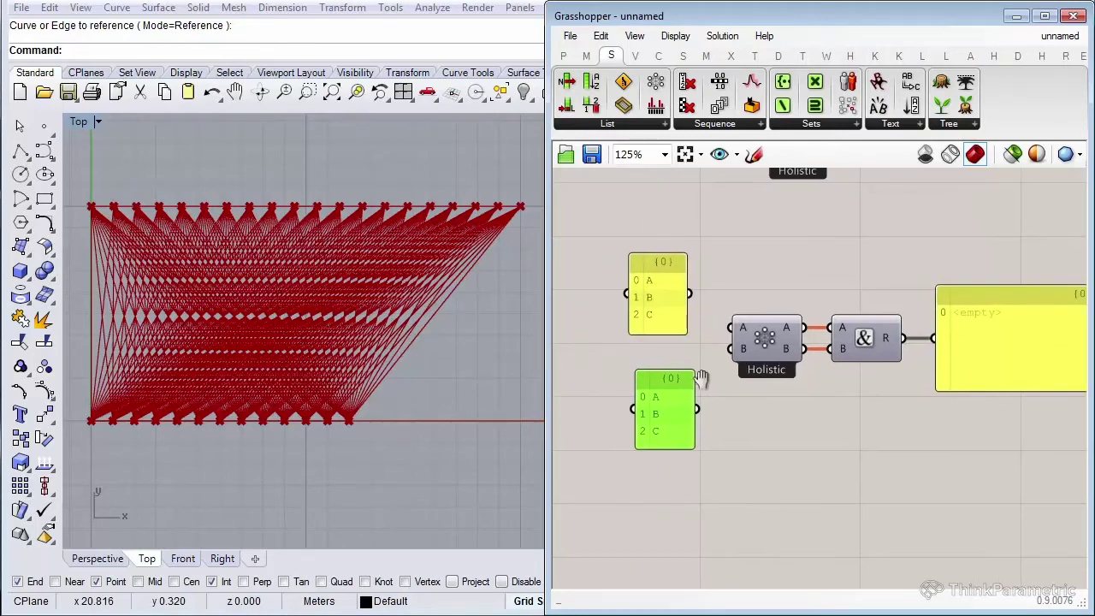
drag(690, 285, 740, 329)
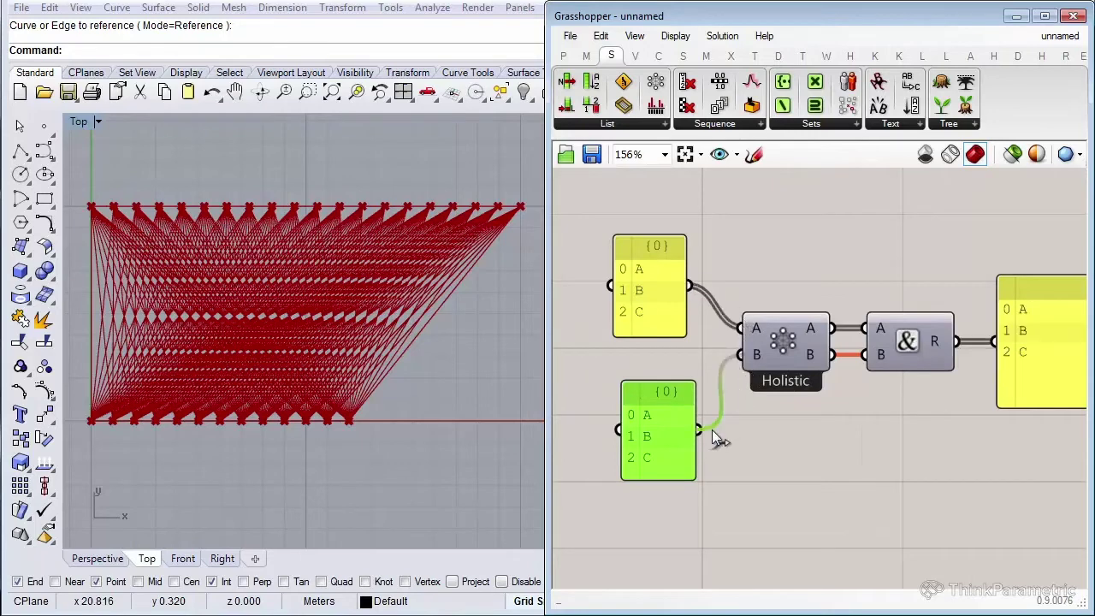
scroll(904, 487, down, 1)
Lengthen the concatenation result panel to fit the whole list, and examine the letter pairs from Holistic matching.
drag(944, 413, 944, 492)
right_drag(850, 455, 867, 441)
drag(947, 419, 938, 380)
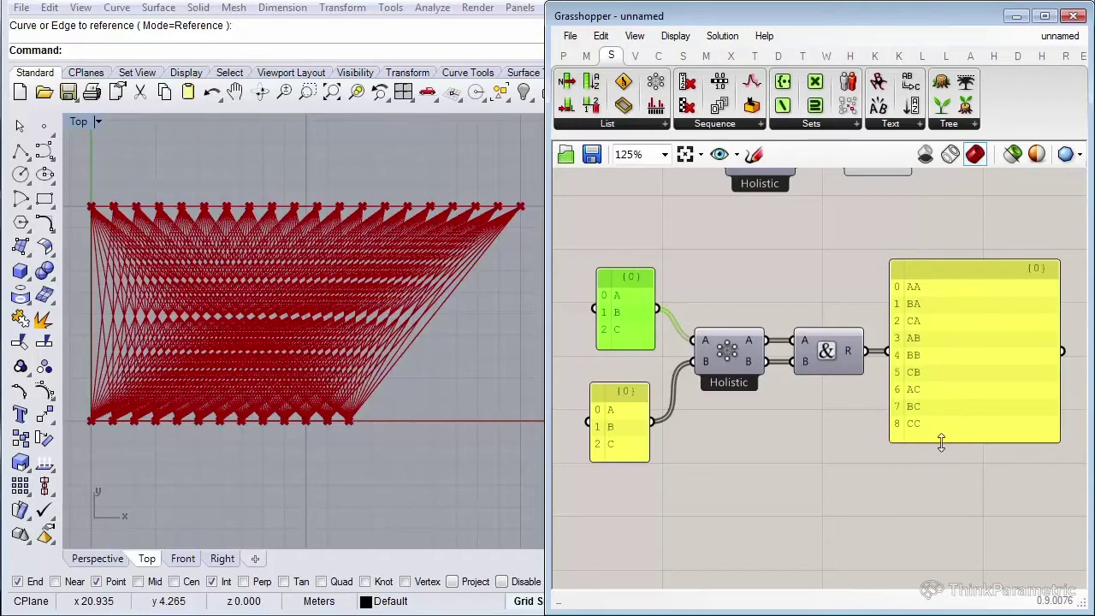
right_drag(885, 333, 880, 336)
scroll(877, 335, up, 1)
scroll(880, 336, down, 1)
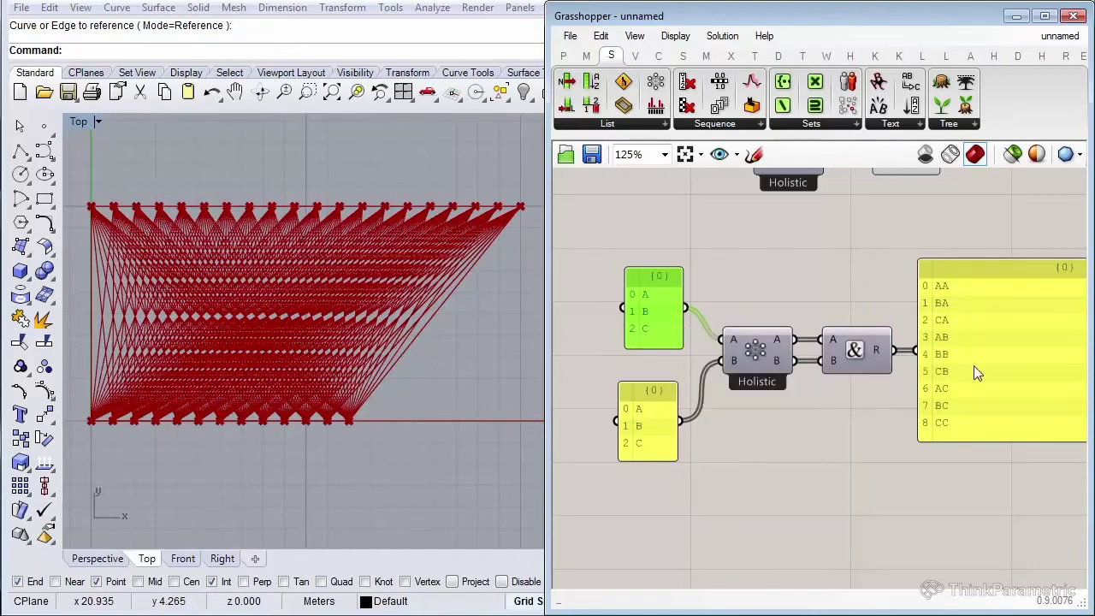
right_drag(989, 442, 981, 445)
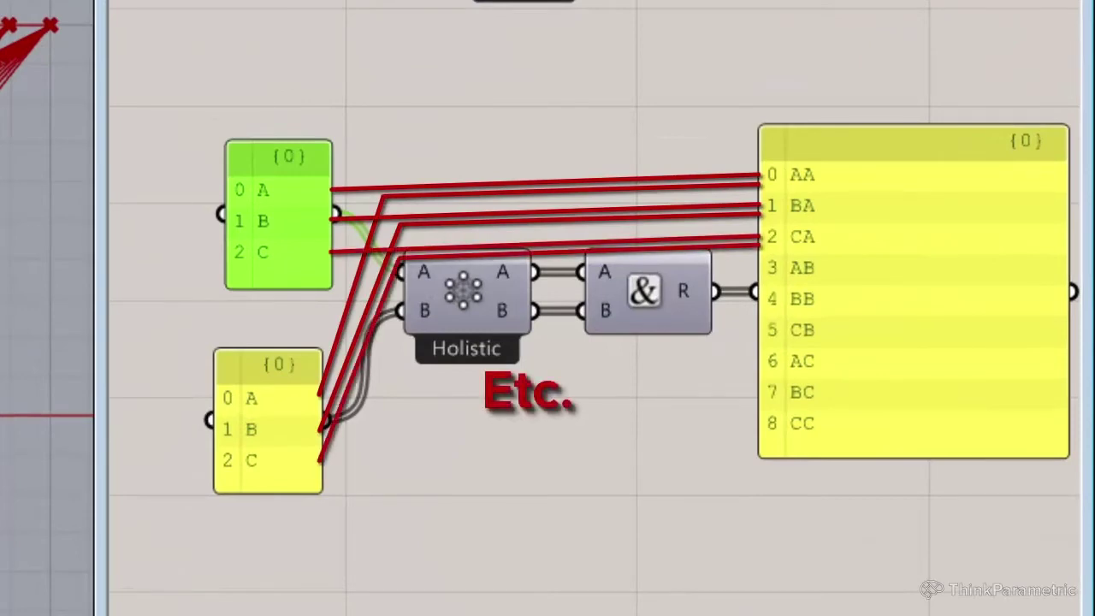
right_drag(969, 531, 906, 532)
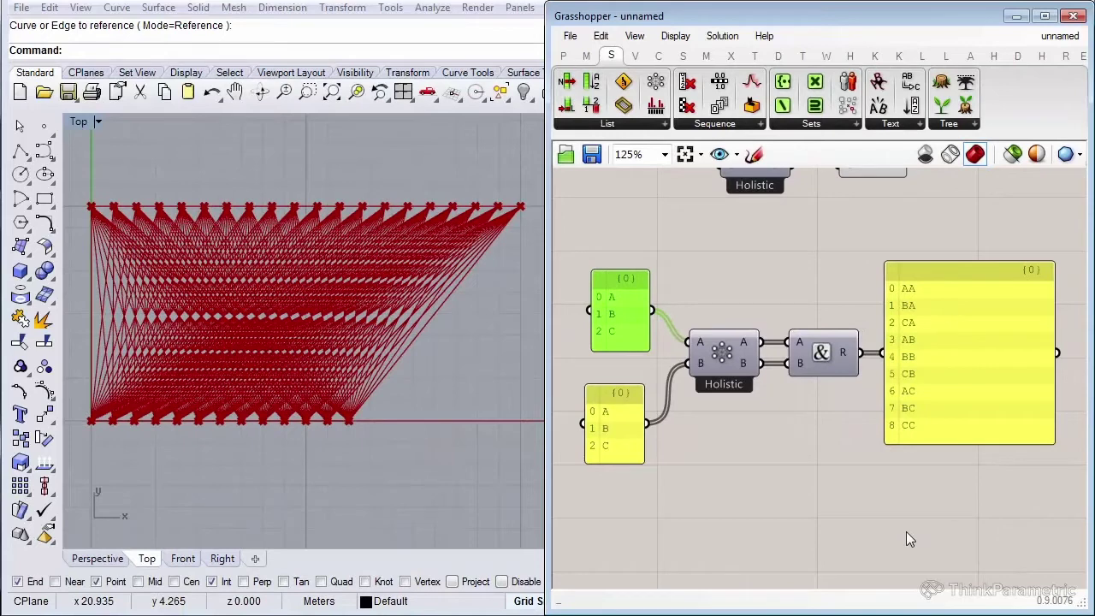
Set the letter panels' Cross Reference to Diagonal matching and move the two input panels closer together.
right_click(719, 356)
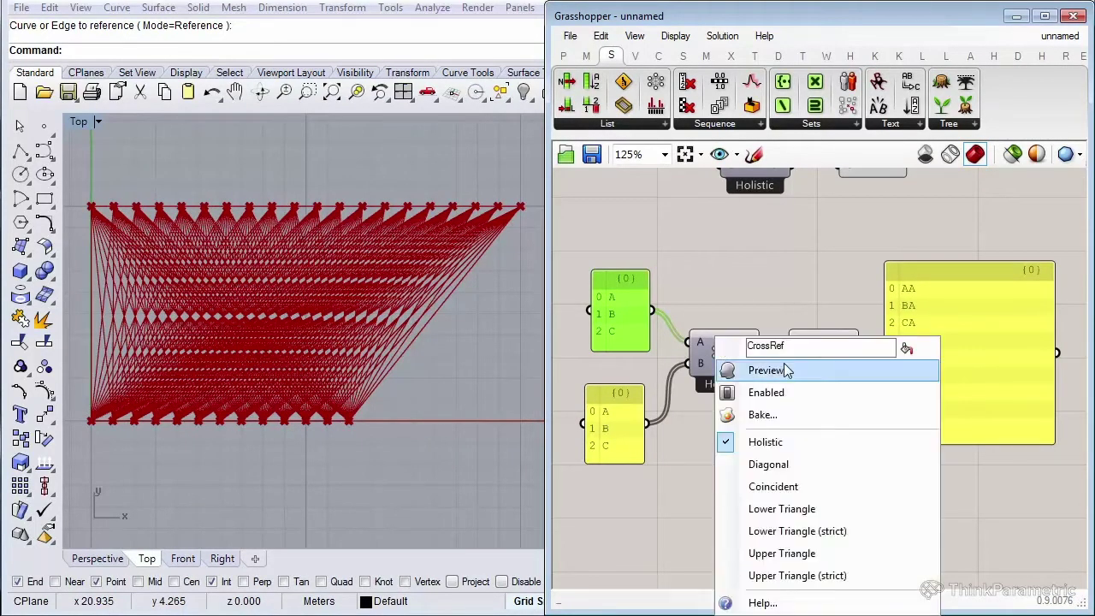
click(768, 465)
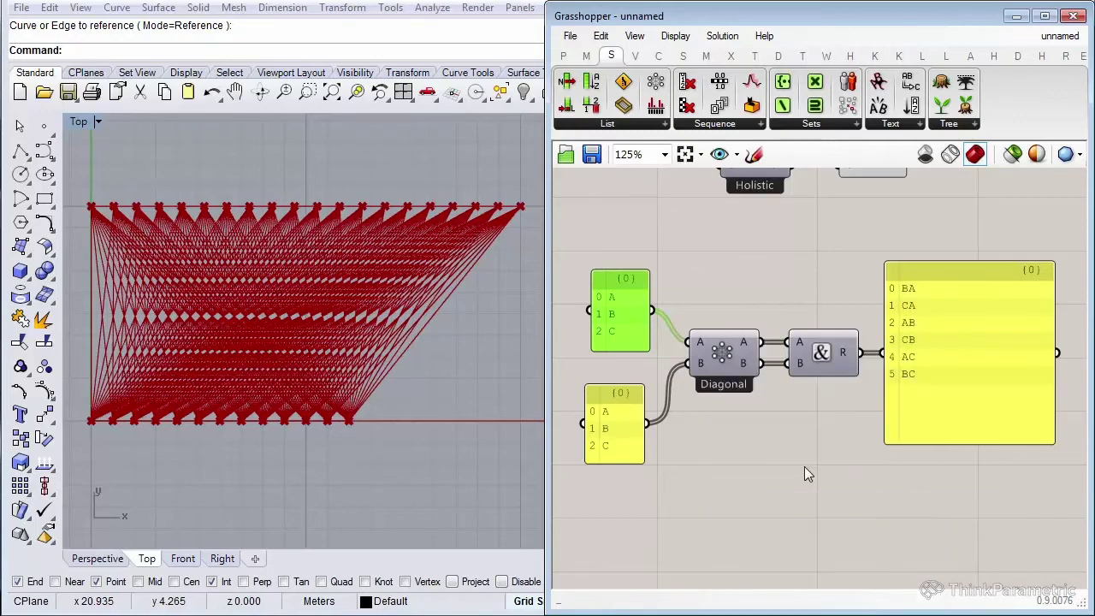
scroll(718, 406, up, 1)
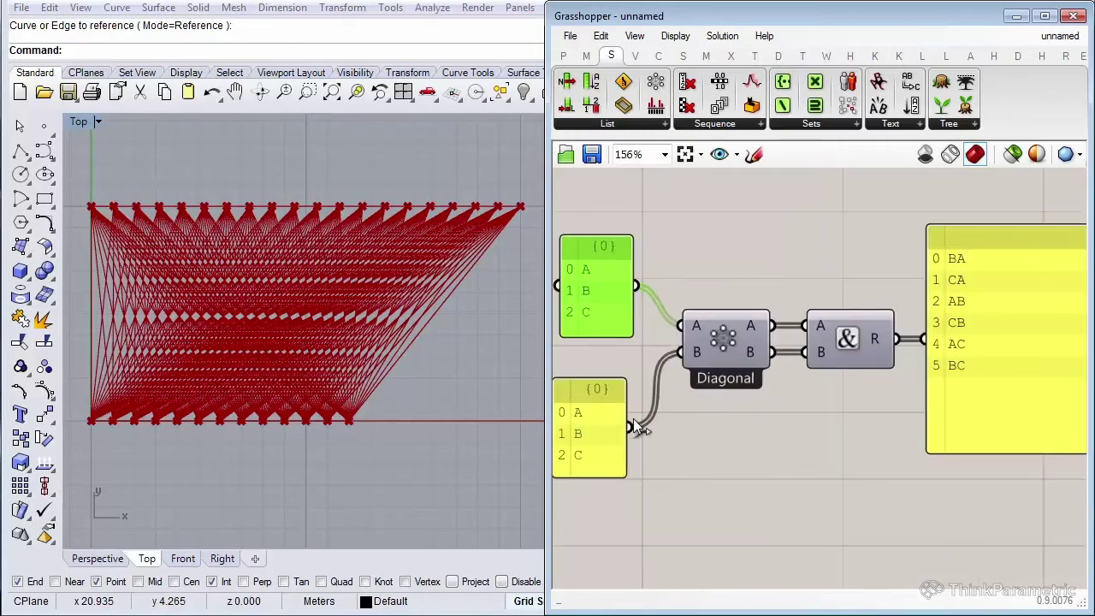
scroll(640, 428, down, 1)
drag(602, 356, 599, 353)
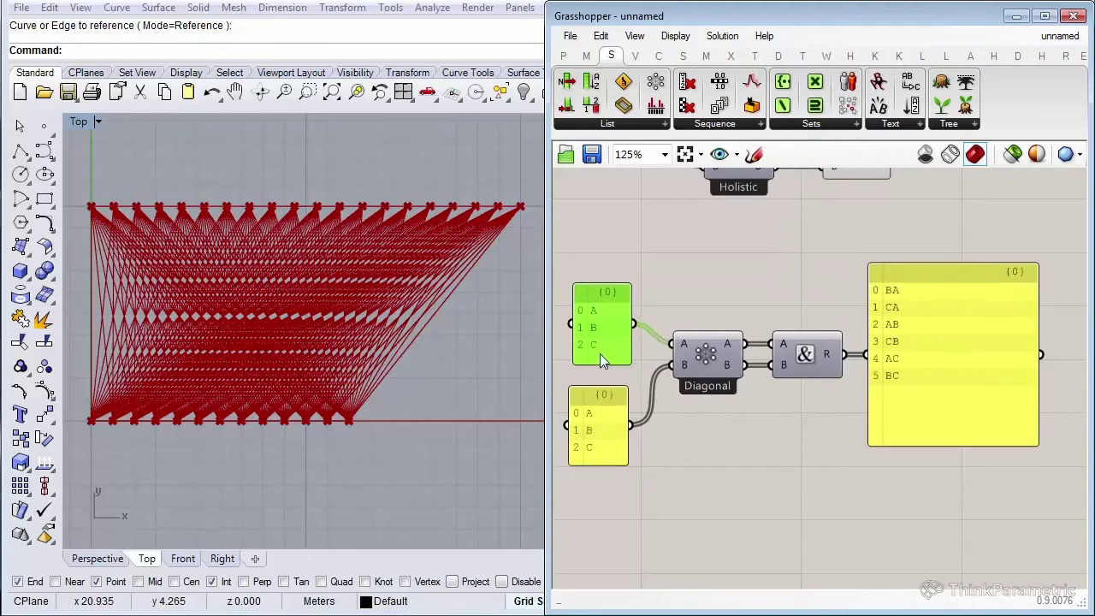
drag(605, 408, 610, 410)
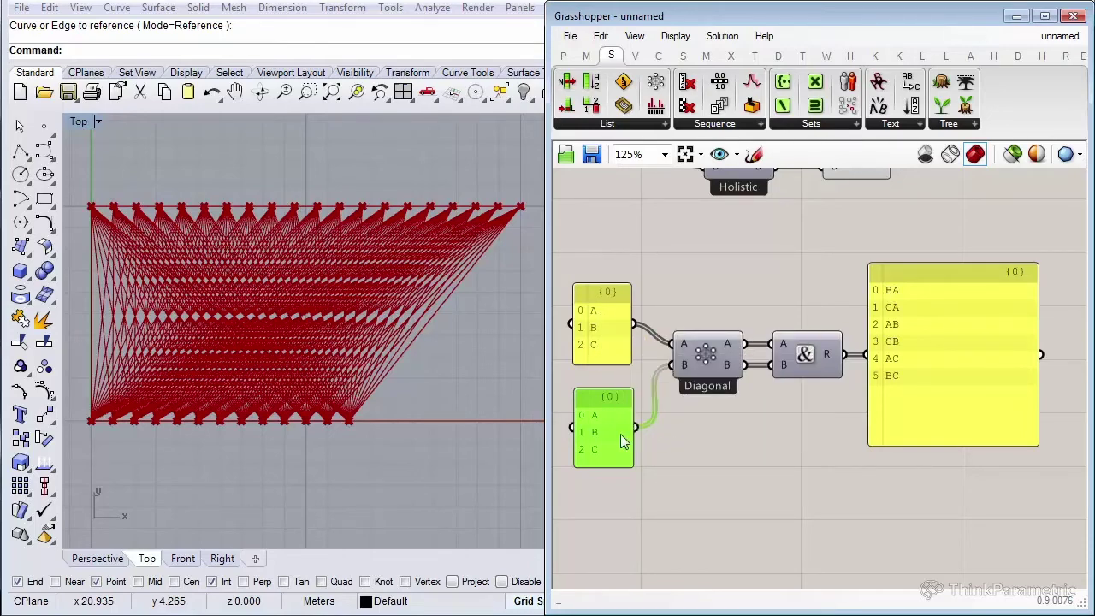
click(815, 436)
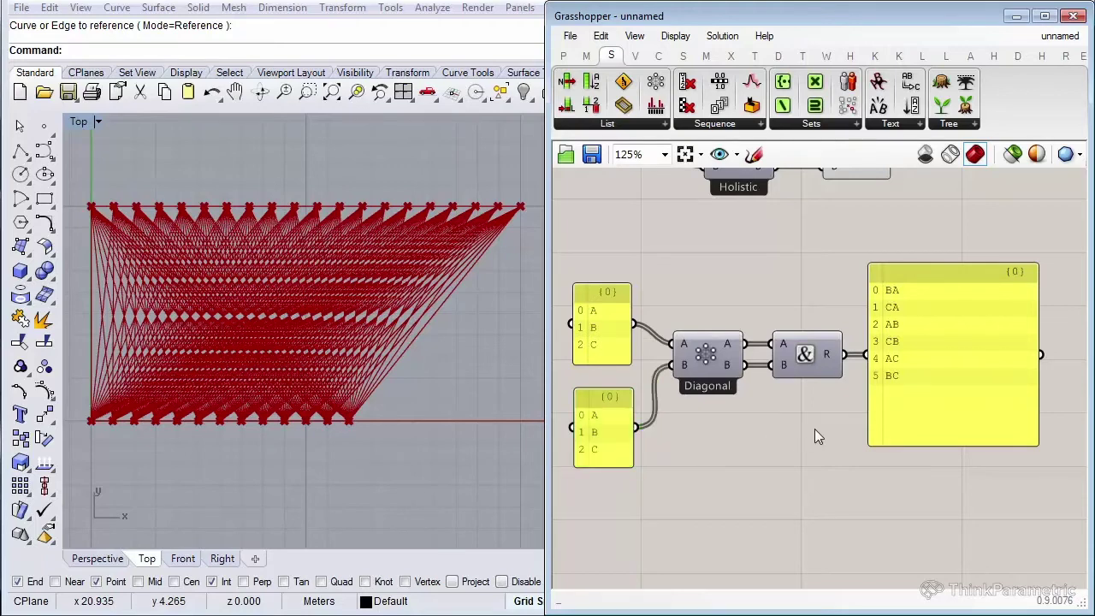
right_drag(954, 339, 971, 338)
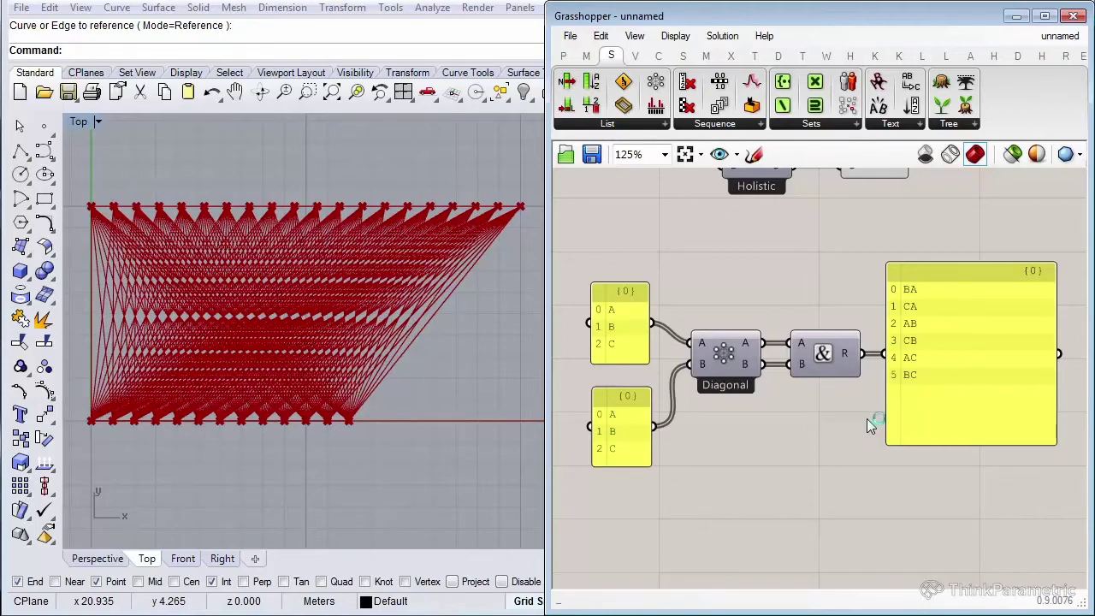
Copy the Diagonal Cross Reference below the original and disconnect the letter panels from the copy's A and B inputs.
scroll(867, 419, down, 1)
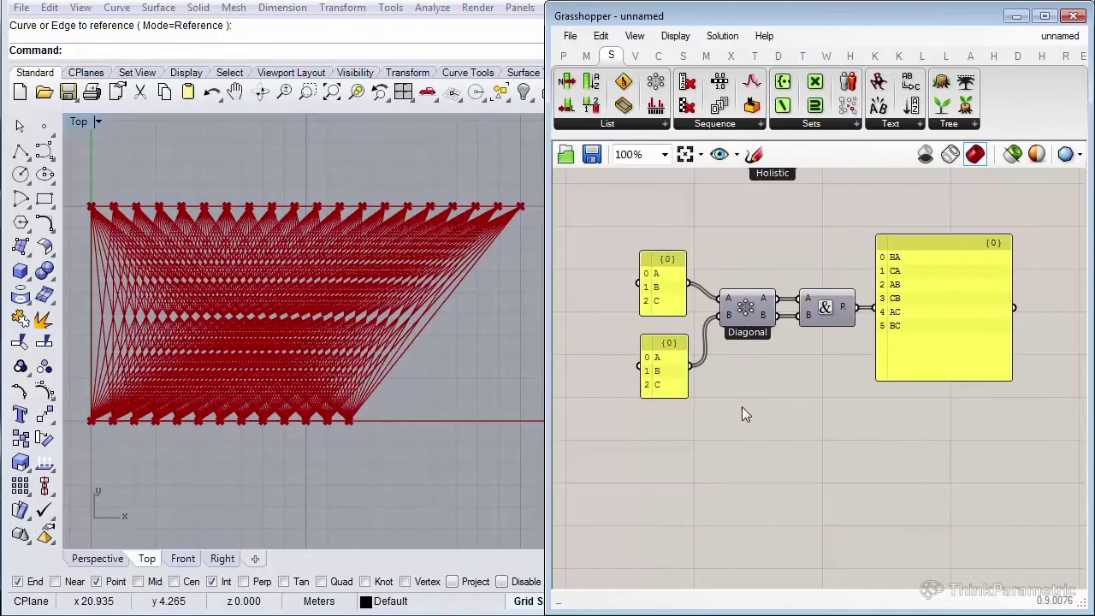
click(773, 312)
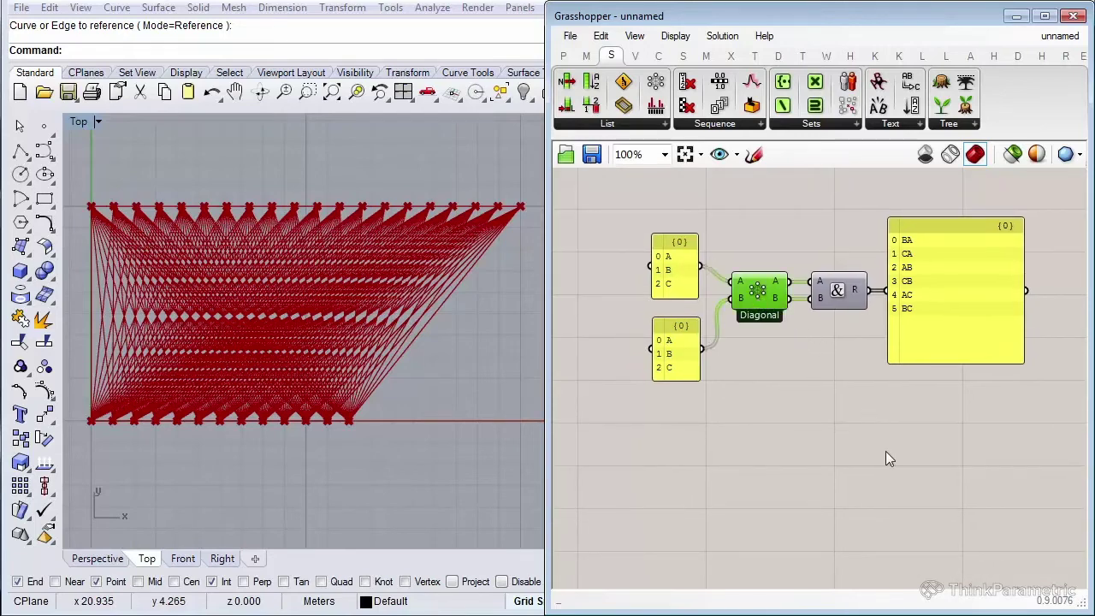
alt+drag(760, 293, 765, 461)
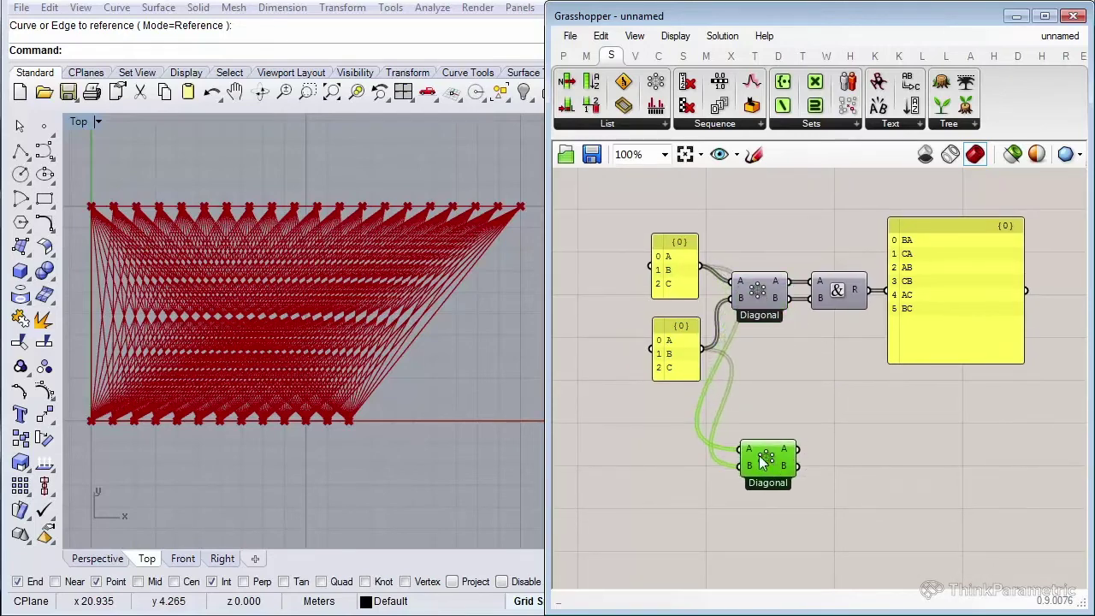
right_click(742, 451)
mouse_move(827, 316)
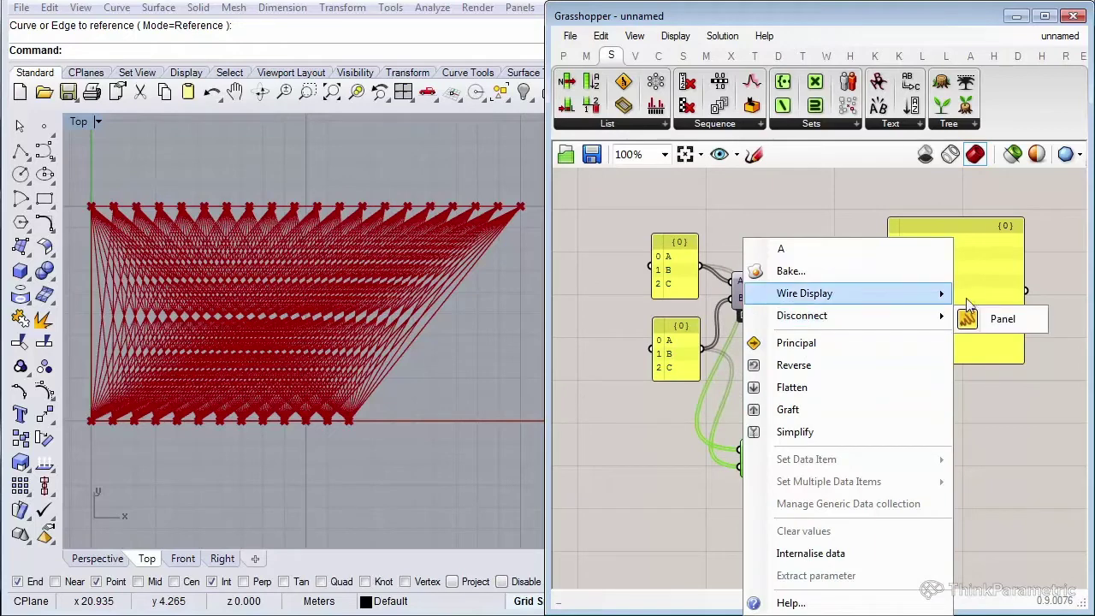
click(984, 319)
right_click(750, 472)
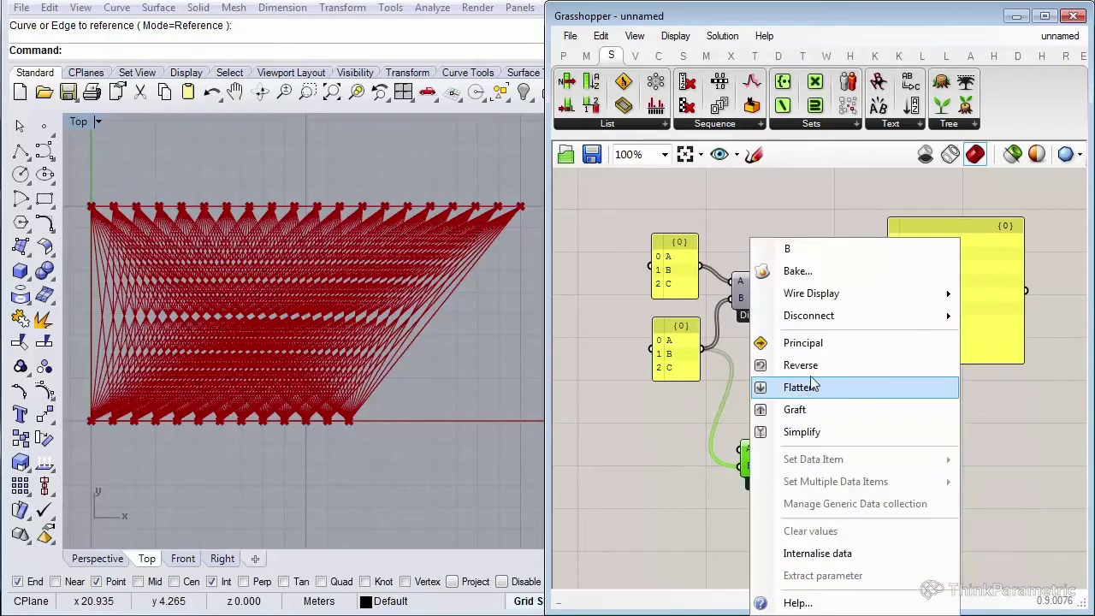
click(988, 320)
Disable the preview of the Line component fed by the Holistic Cross Reference.
right_drag(325, 433, 319, 445)
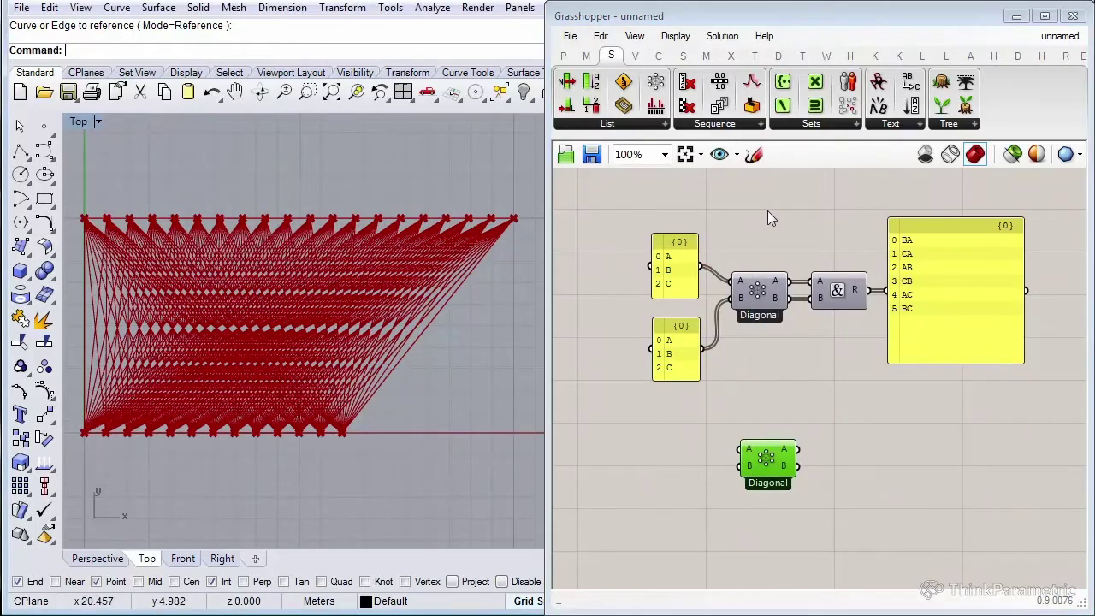
right_drag(717, 292, 654, 408)
scroll(826, 291, down, 1)
scroll(827, 289, up, 1)
click(809, 250)
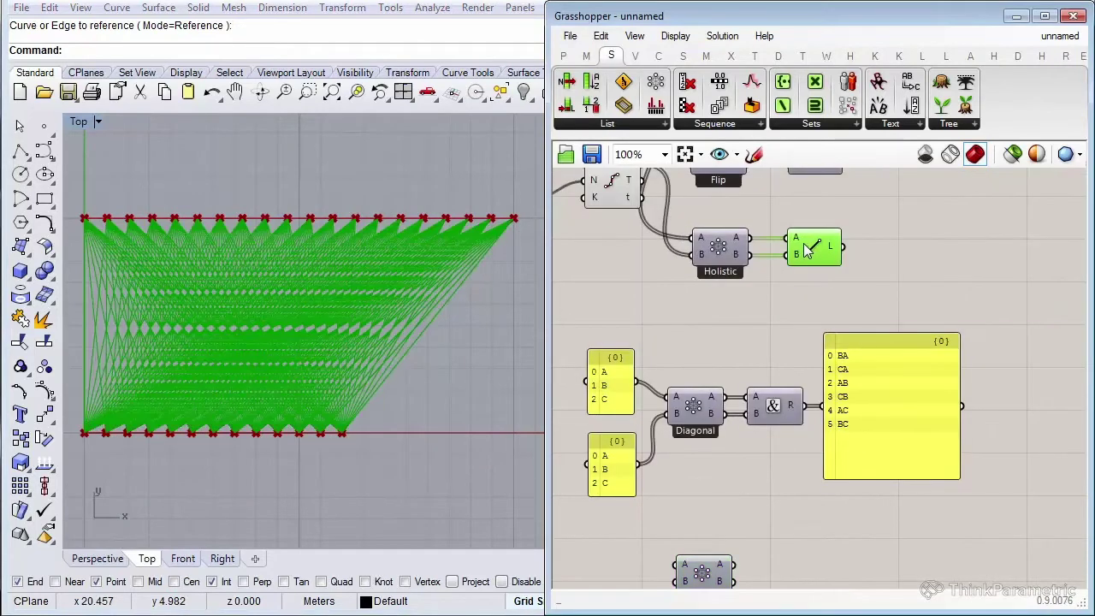
middle_click(807, 249)
click(857, 204)
scroll(833, 295, down, 2)
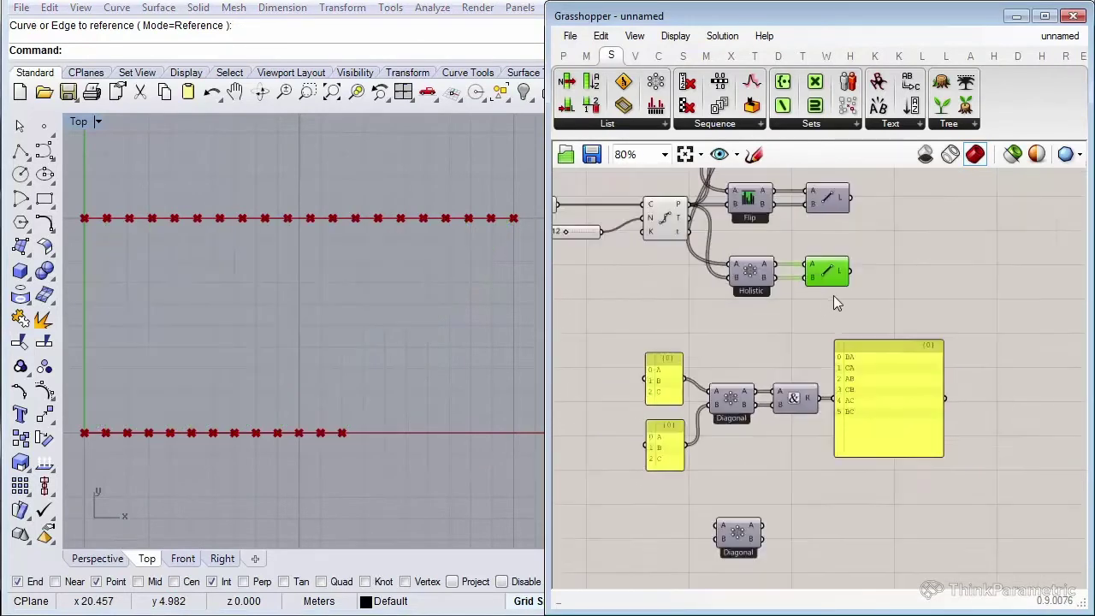
Draw a solid box on the ground plane beside the lower point row in the Perspective view.
click(97, 559)
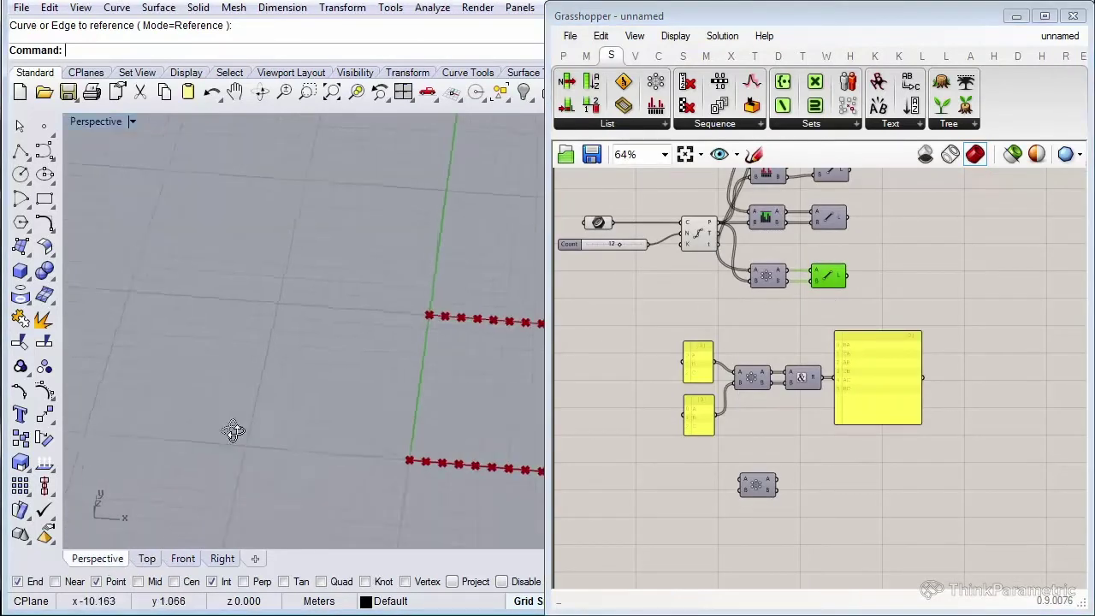
right_drag(232, 433, 427, 381)
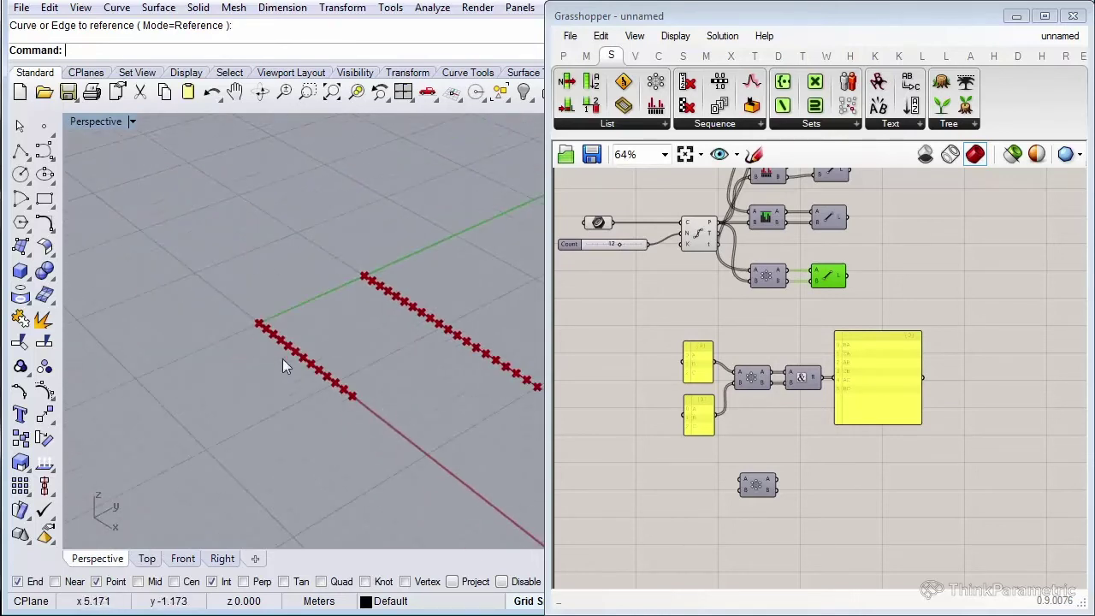
shift+right_drag(356, 357, 307, 335)
click(21, 271)
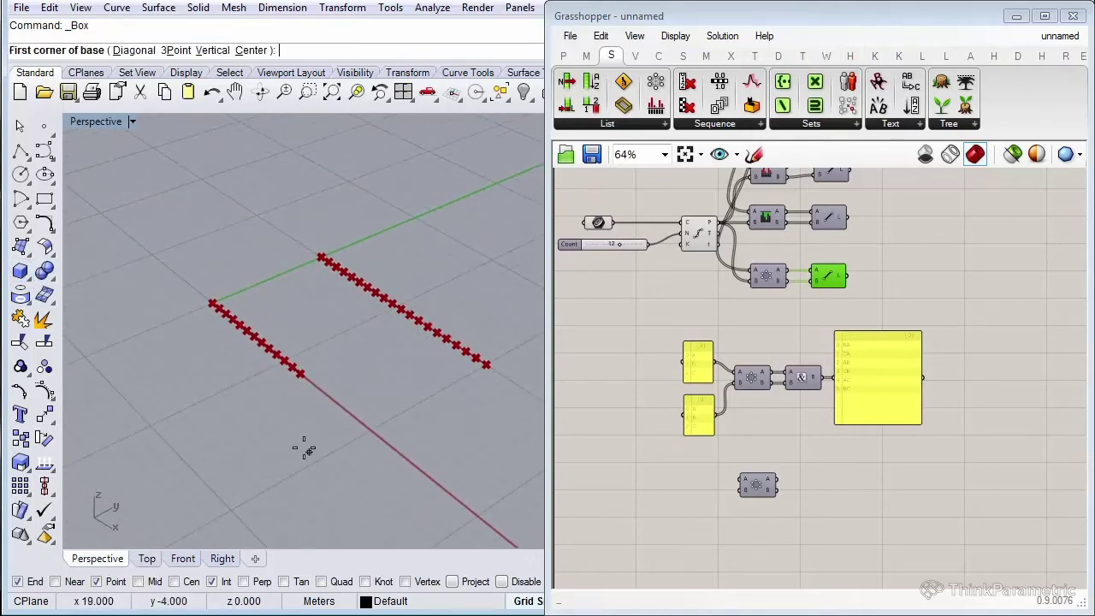
click(174, 392)
click(147, 462)
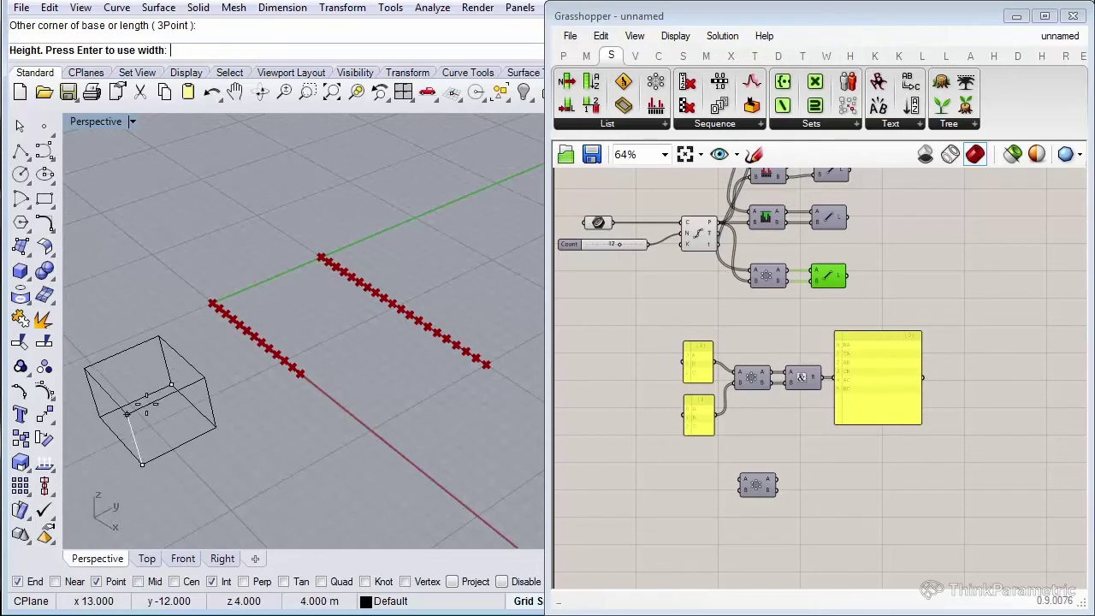
click(176, 421)
Copy the box repeatedly to scattered positions around and over the two point rows so that several copies overlap.
click(184, 390)
text(copy)
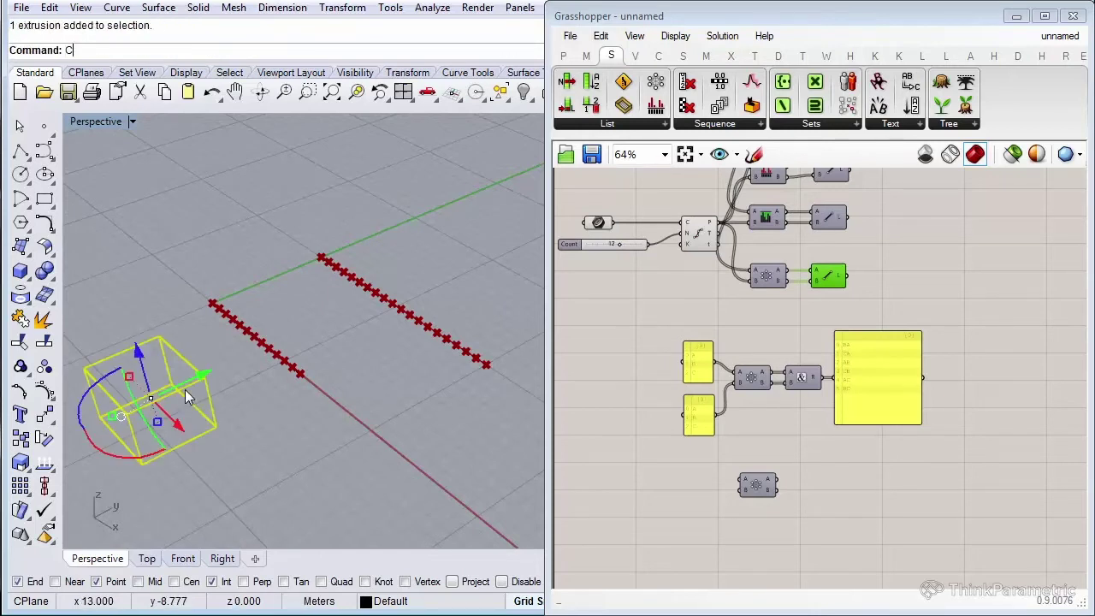
key(Return)
click(195, 388)
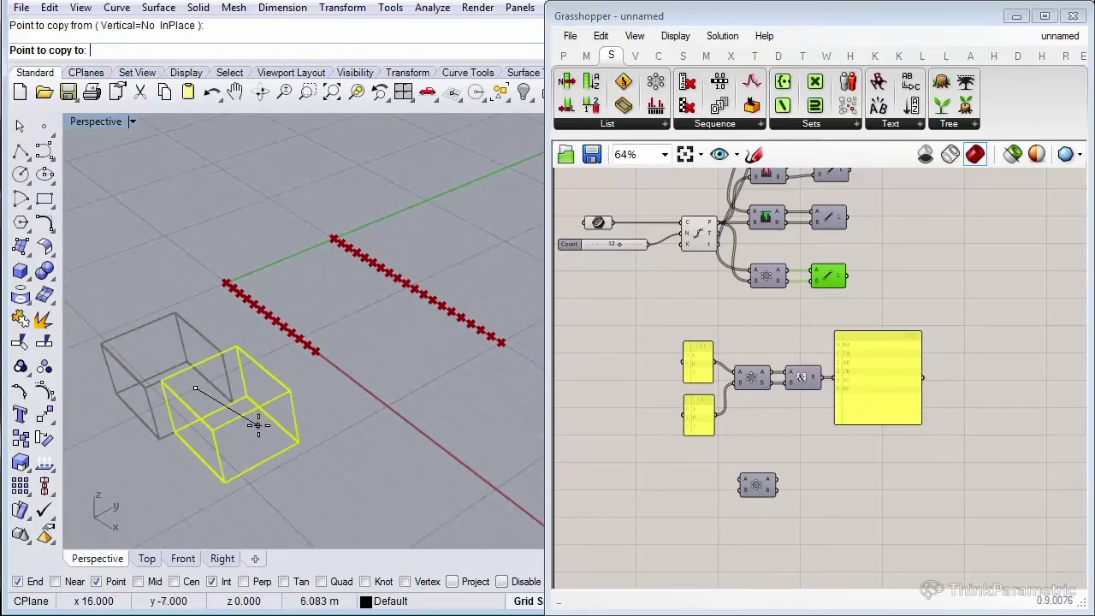
click(261, 428)
click(231, 381)
click(187, 359)
click(147, 309)
click(237, 268)
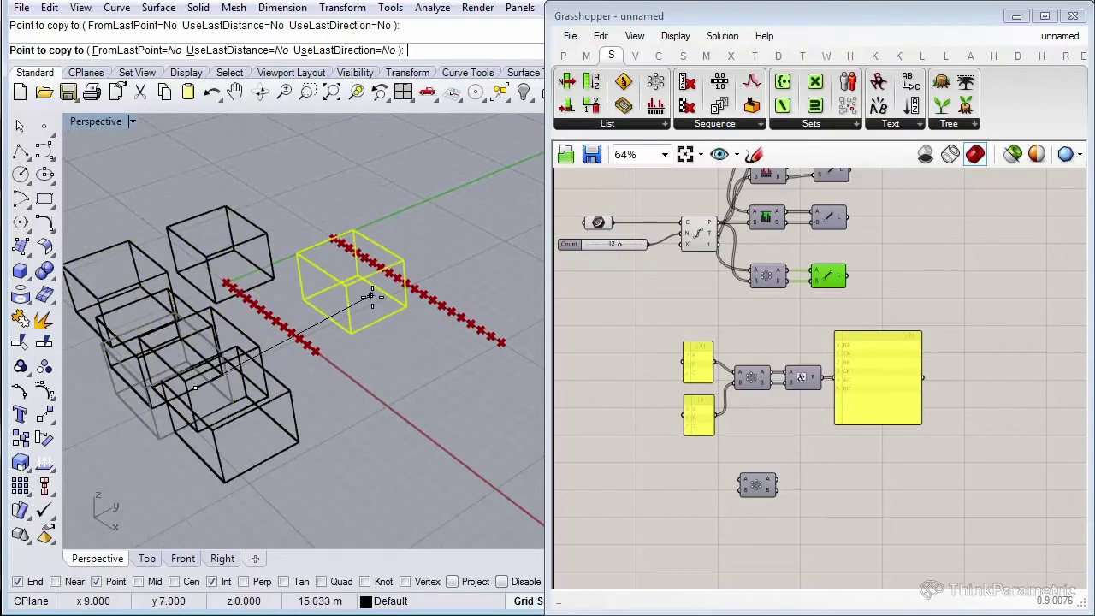
click(372, 297)
click(316, 351)
click(239, 346)
click(365, 347)
click(415, 444)
click(476, 292)
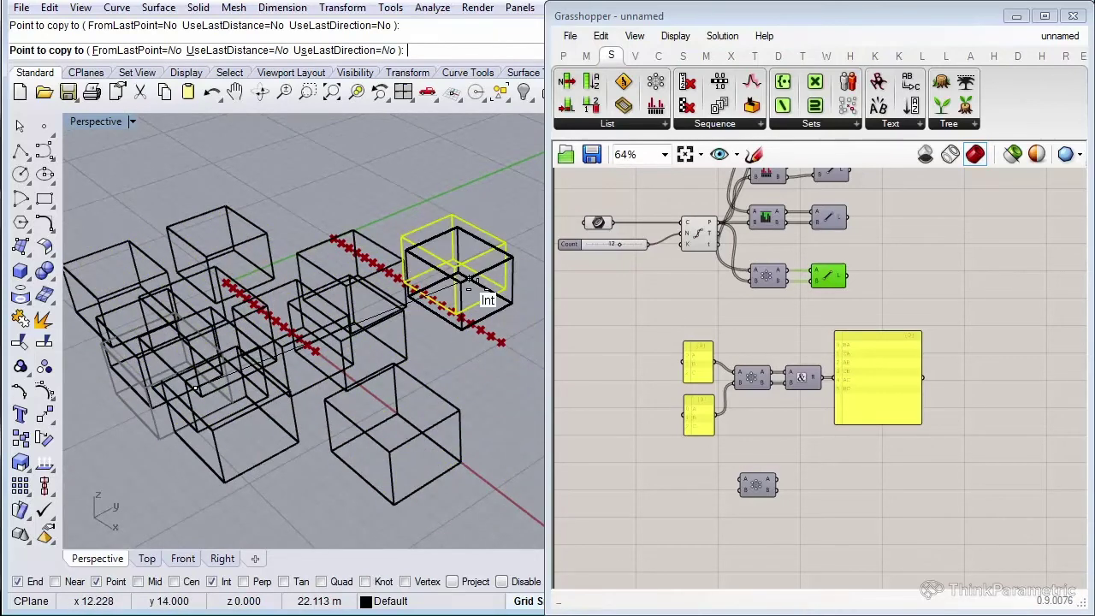
key(Return)
Show the boxes shaded in the Perspective viewport and return to the Grasshopper definition beside it.
shift+right_drag(242, 463, 285, 449)
click(285, 449)
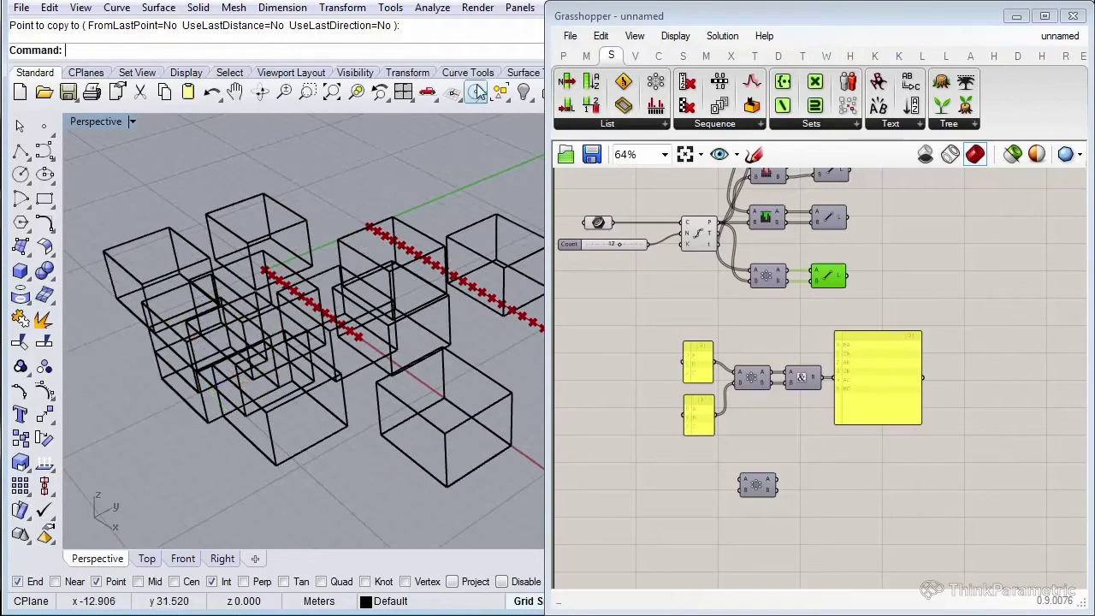
click(1016, 17)
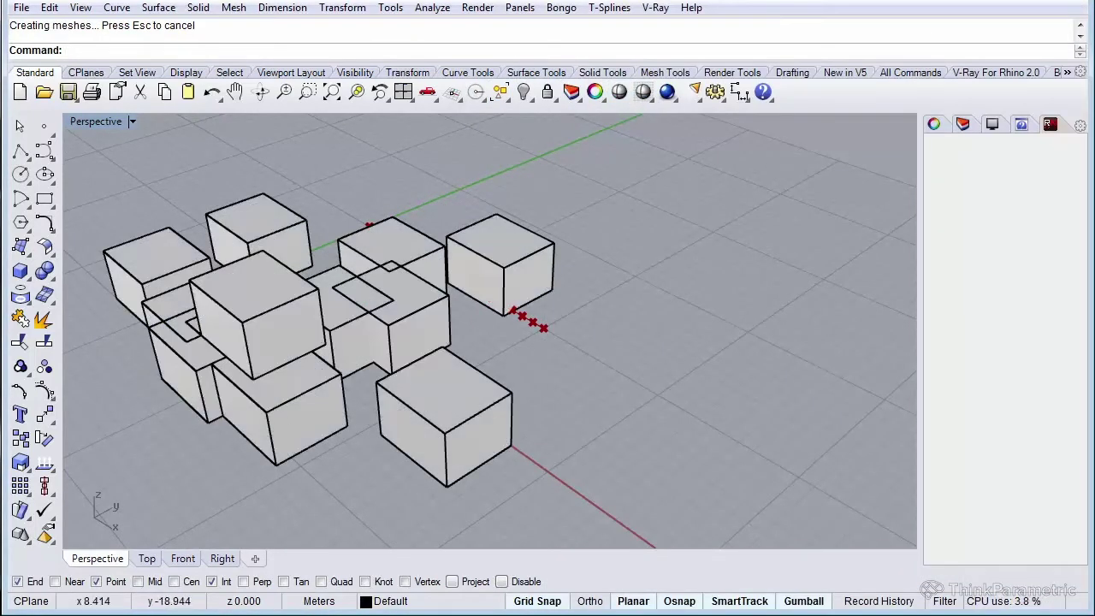
key(alt+Tab)
Move several boxes of the cluster up or down so they sit at different heights.
right_drag(369, 388, 324, 358)
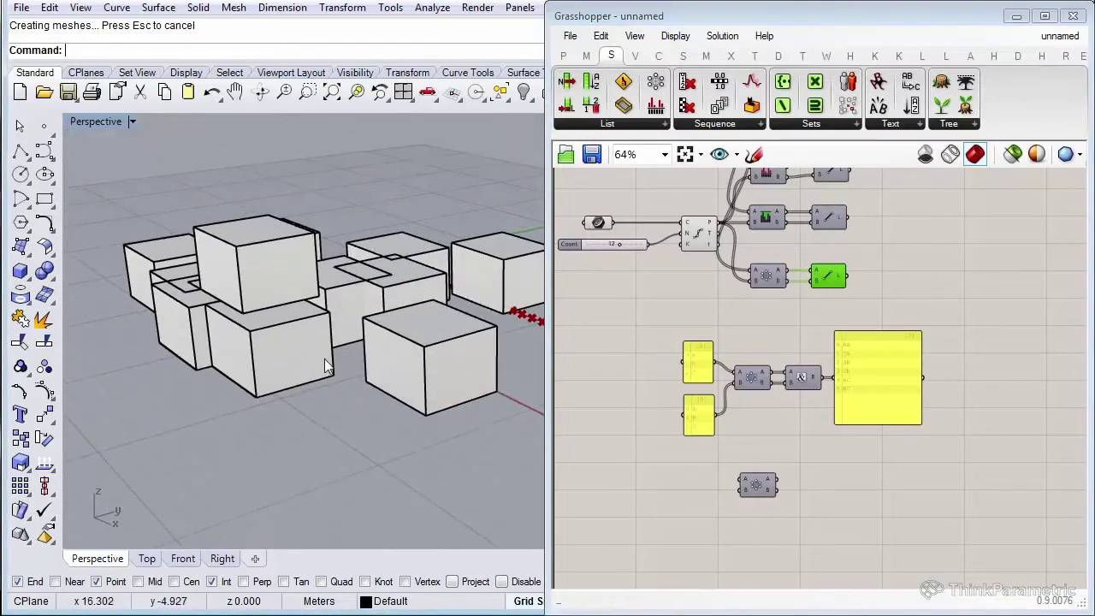
scroll(281, 358, up, 2)
click(281, 358)
drag(240, 318, 183, 220)
click(359, 286)
drag(354, 233, 356, 280)
click(414, 239)
drag(414, 220, 414, 200)
click(404, 199)
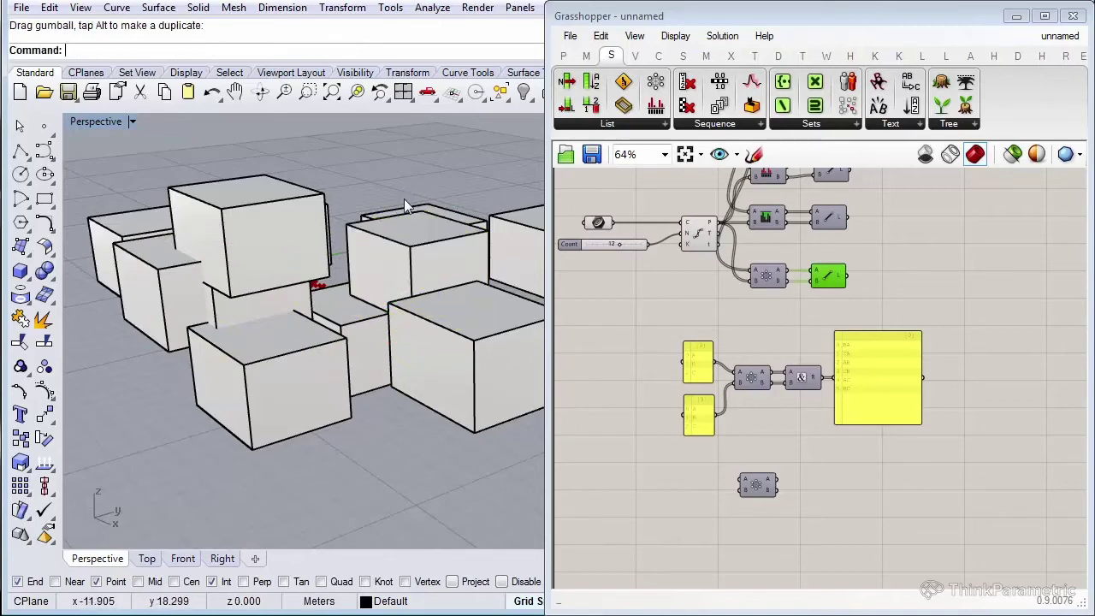
right_drag(300, 263, 385, 180)
click(385, 179)
drag(391, 137, 393, 171)
Move the box at the outer end of the cluster along the X axis toward the other boxes.
right_drag(376, 214, 205, 398)
click(198, 412)
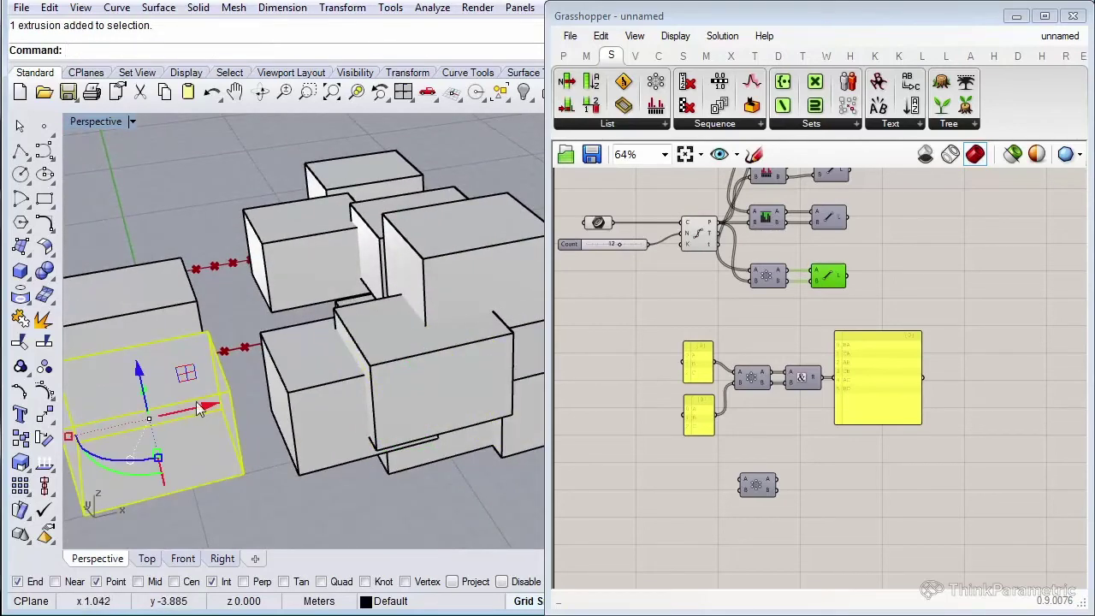
drag(197, 408, 275, 390)
right_drag(276, 390, 309, 381)
click(308, 379)
drag(220, 379, 261, 370)
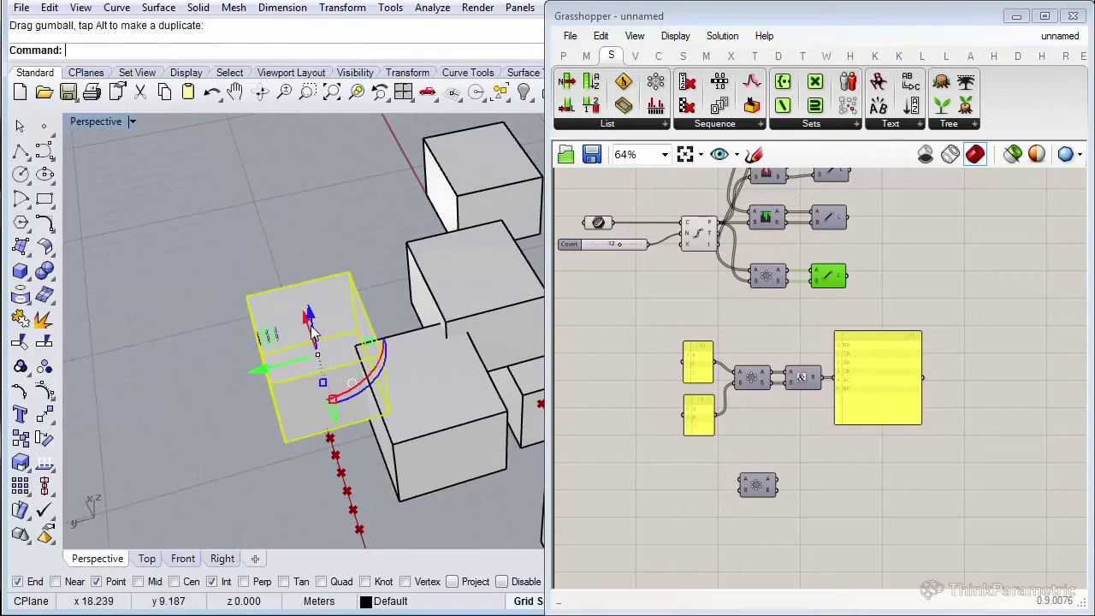
drag(309, 320, 302, 288)
key(Escape)
Lower two more boxes in the cluster to vary how they overlap their neighbours.
right_drag(417, 435, 337, 353)
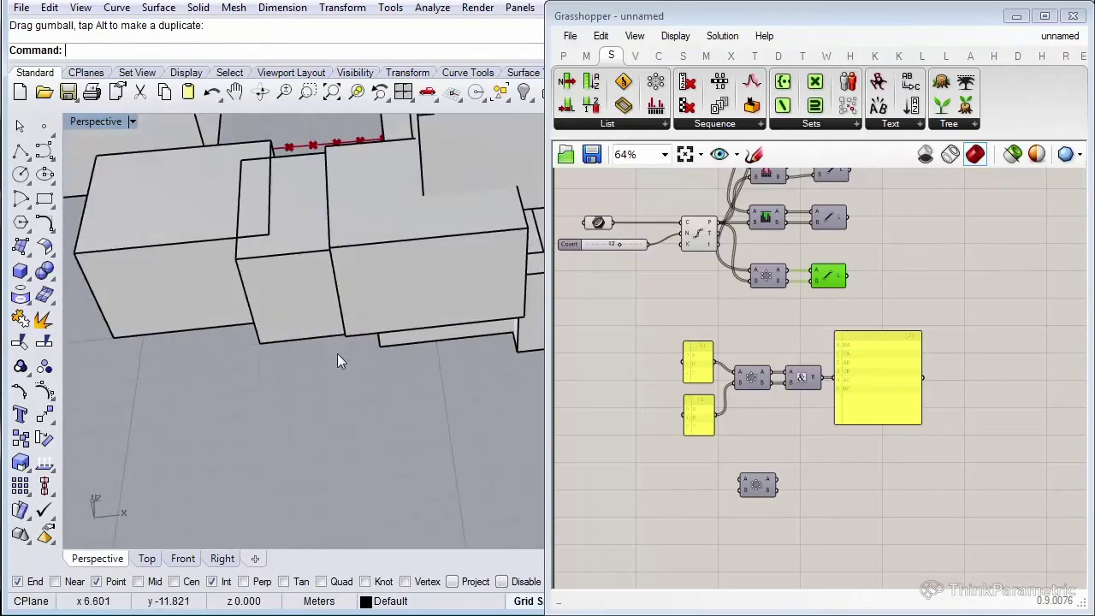
click(162, 276)
drag(177, 188, 190, 226)
right_drag(475, 400, 287, 390)
click(282, 385)
drag(302, 322, 302, 355)
click(287, 262)
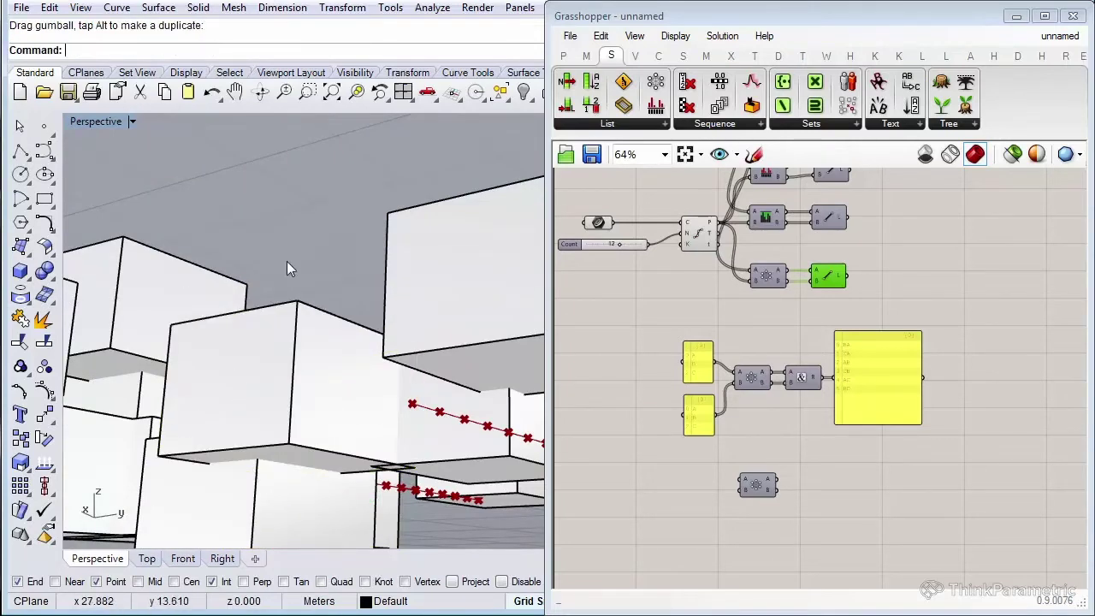
right_drag(287, 261, 311, 417)
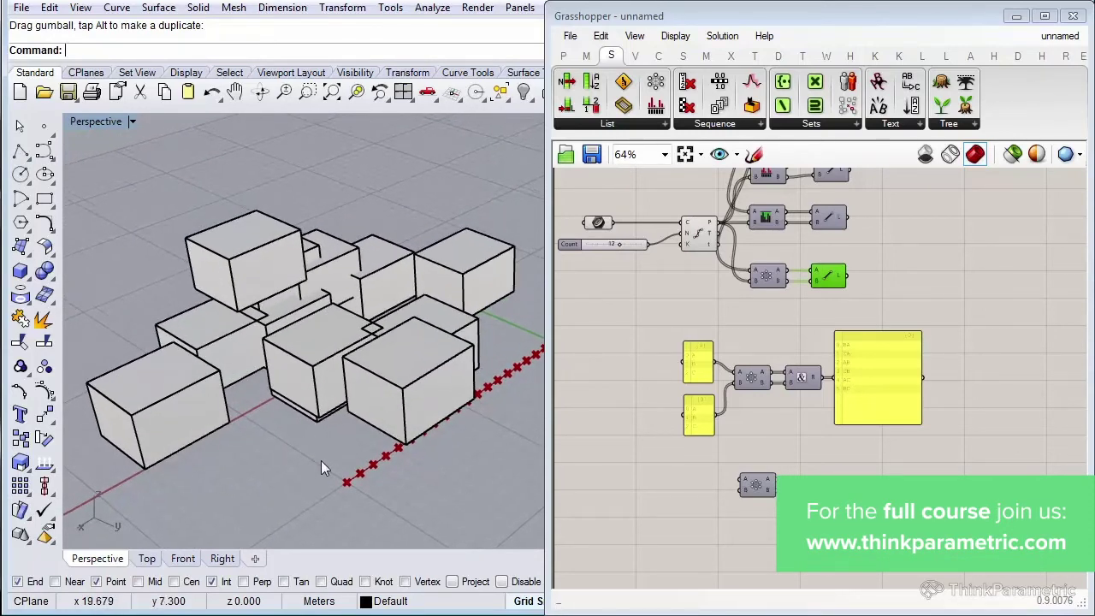
Raise the box just behind the frontmost one by 1 m.
click(759, 486)
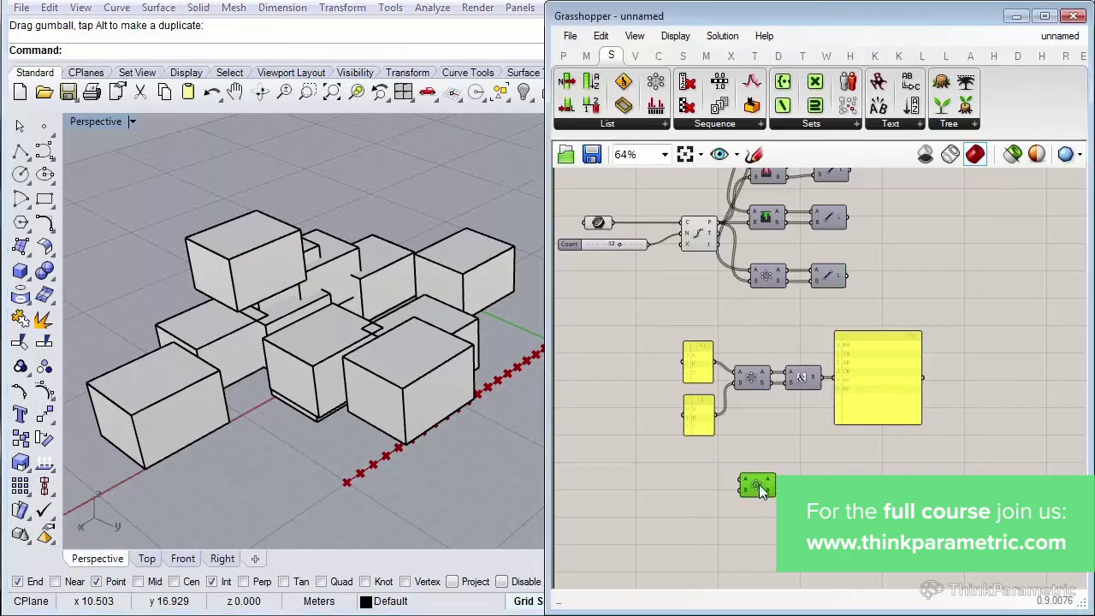
scroll(699, 506, up, 1)
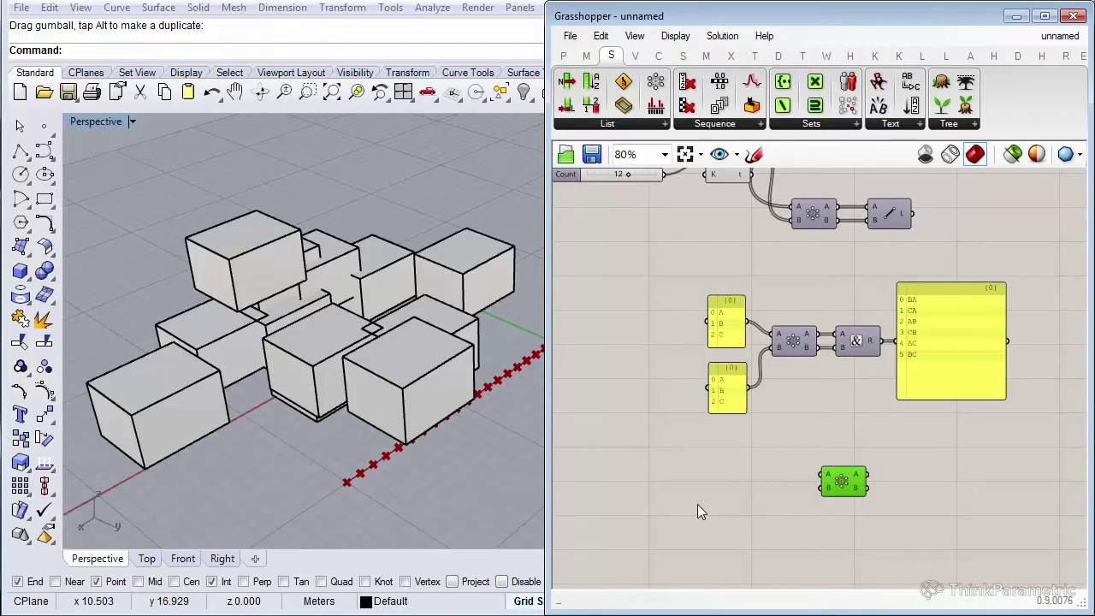
scroll(787, 473, up, 3)
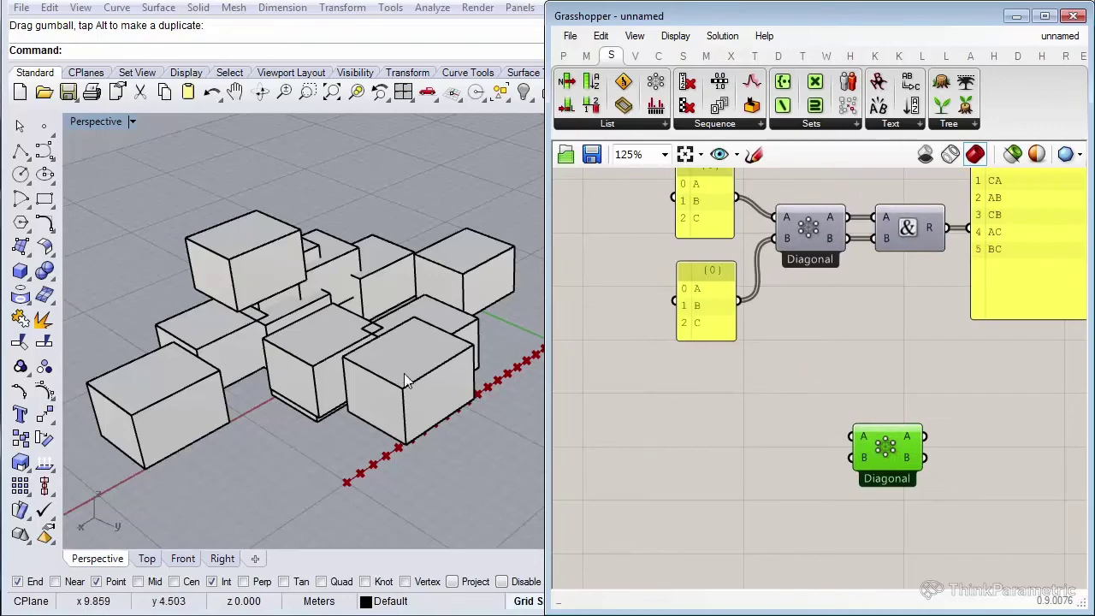
scroll(404, 373, up, 3)
click(415, 297)
drag(414, 297, 414, 282)
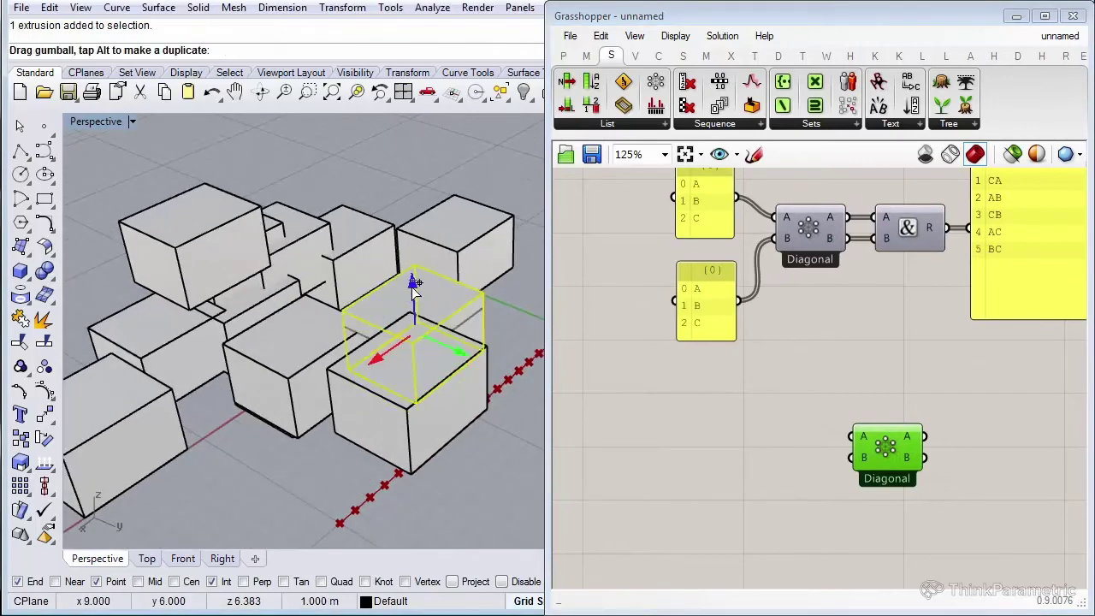
Place a Brep parameter beside the copied Diagonal Cross Reference, on its input side.
click(710, 462)
double_click(710, 461)
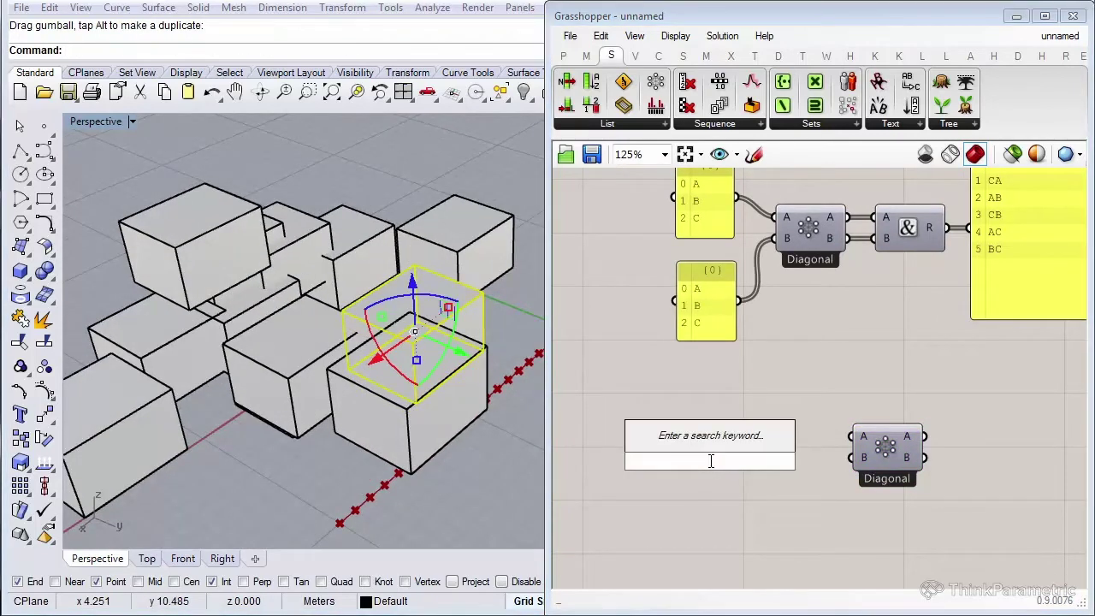
text(breps)
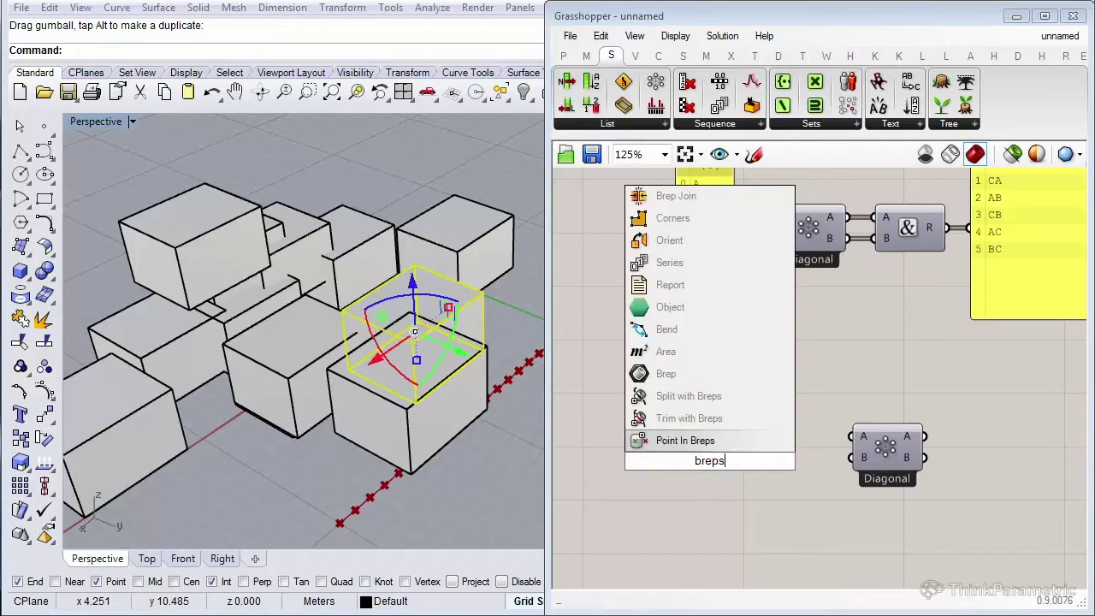
click(701, 375)
Reference all 12 boxes into the Brep parameter as multiple Breps.
click(377, 434)
scroll(391, 419, down, 3)
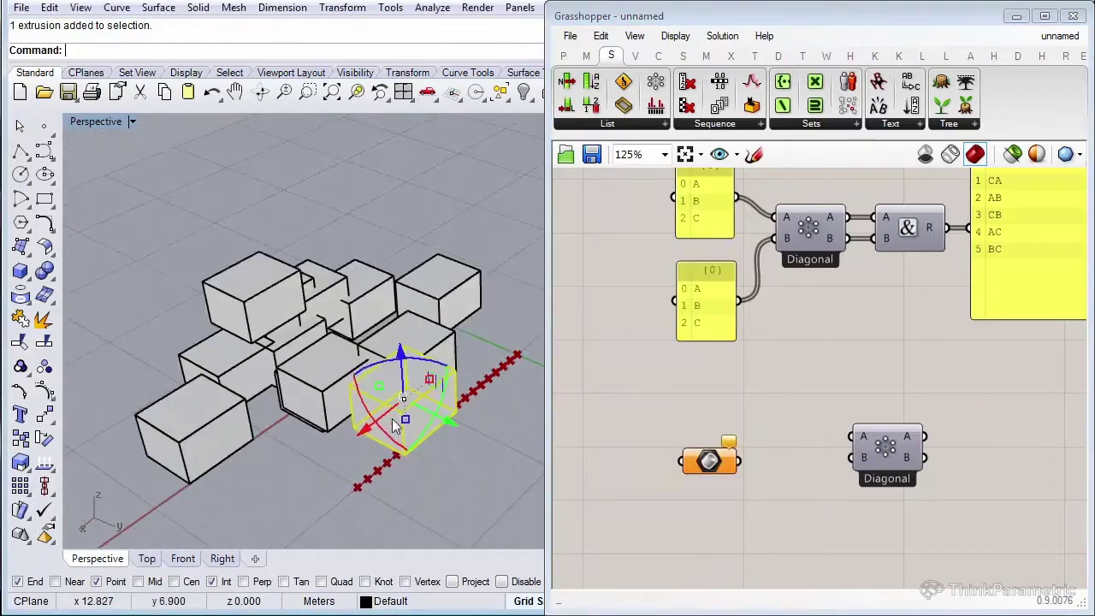
click(316, 450)
scroll(291, 410, down, 2)
drag(130, 246, 525, 522)
right_click(708, 462)
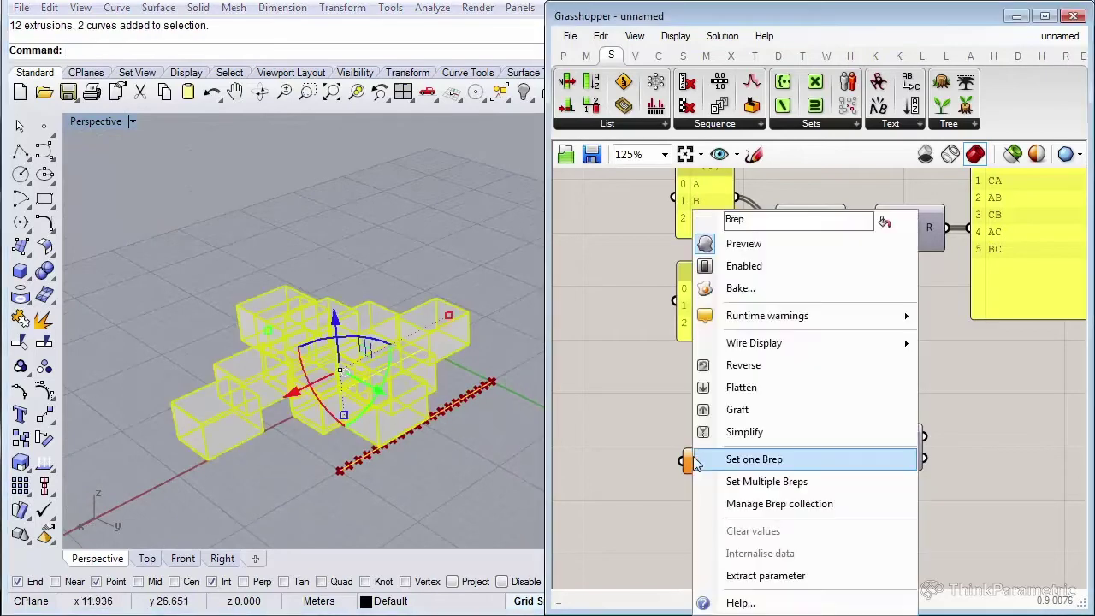
click(740, 480)
drag(712, 468, 704, 450)
click(780, 481)
Connect the Brep parameter to both the A and B inputs of the copied Cross Reference.
scroll(779, 480, up, 1)
right_drag(780, 481, 734, 460)
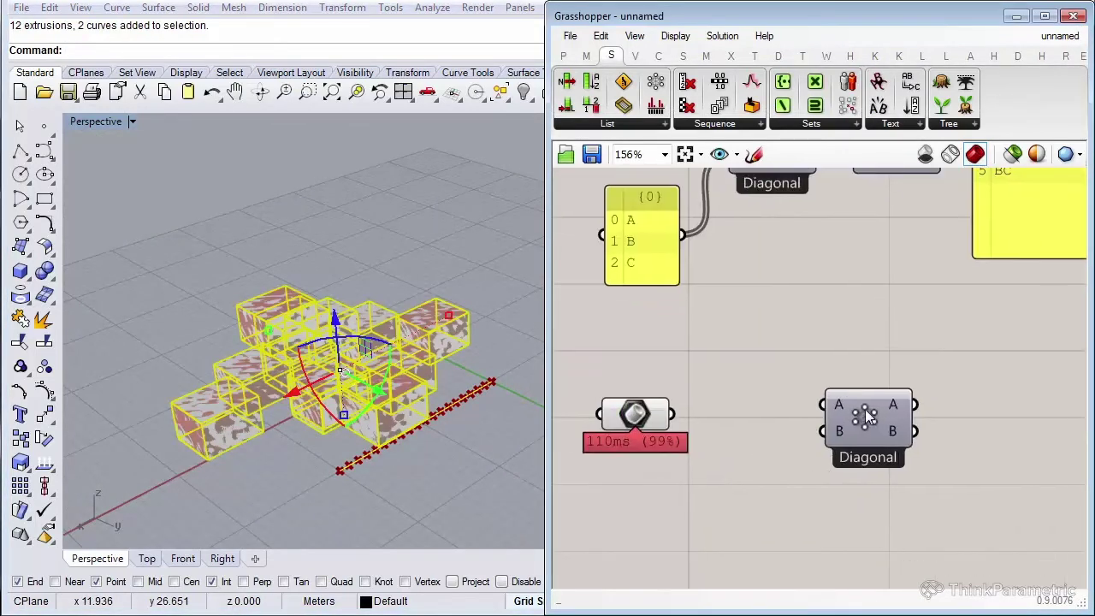
drag(865, 416, 853, 410)
drag(672, 417, 649, 415)
Disable the preview of the Brep parameter.
click(633, 419)
middle_click(658, 452)
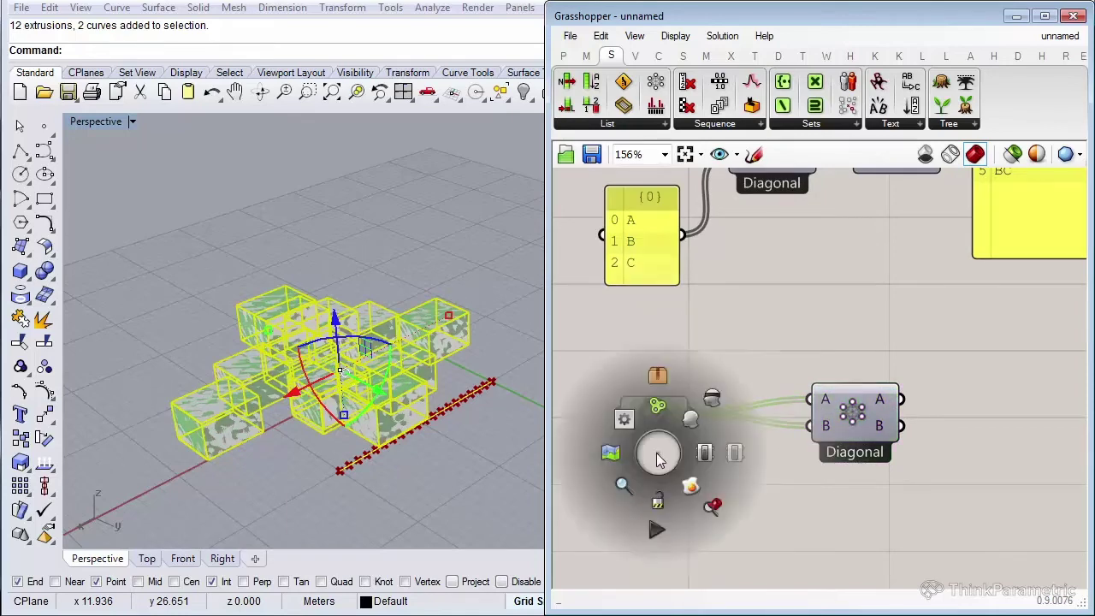
click(712, 397)
click(846, 319)
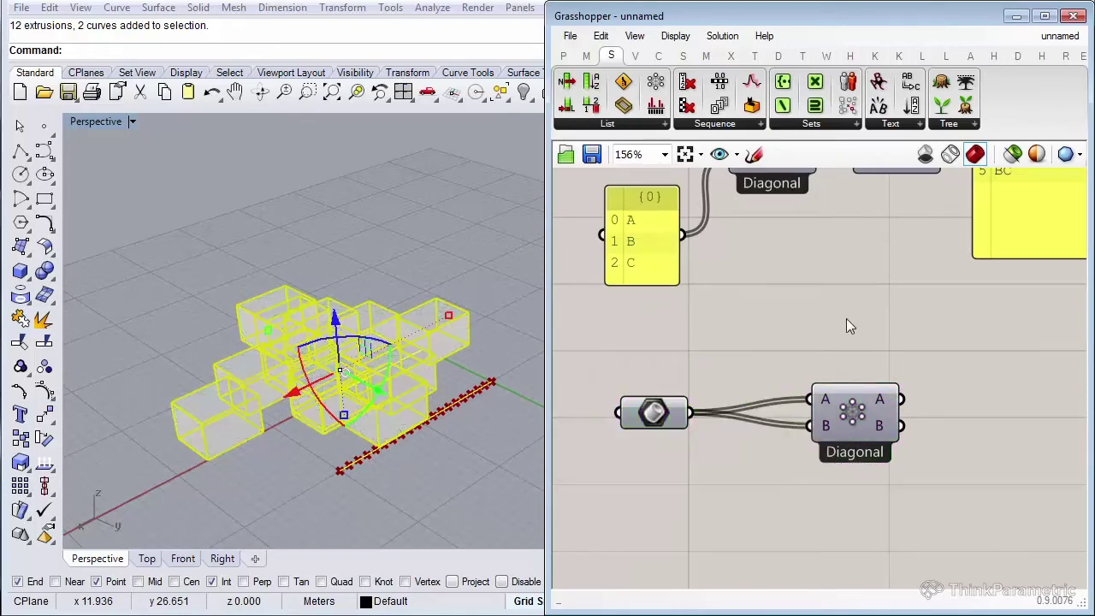
Set the copied Cross Reference to Holistic matching and move it closer to the Brep parameter.
right_click(844, 416)
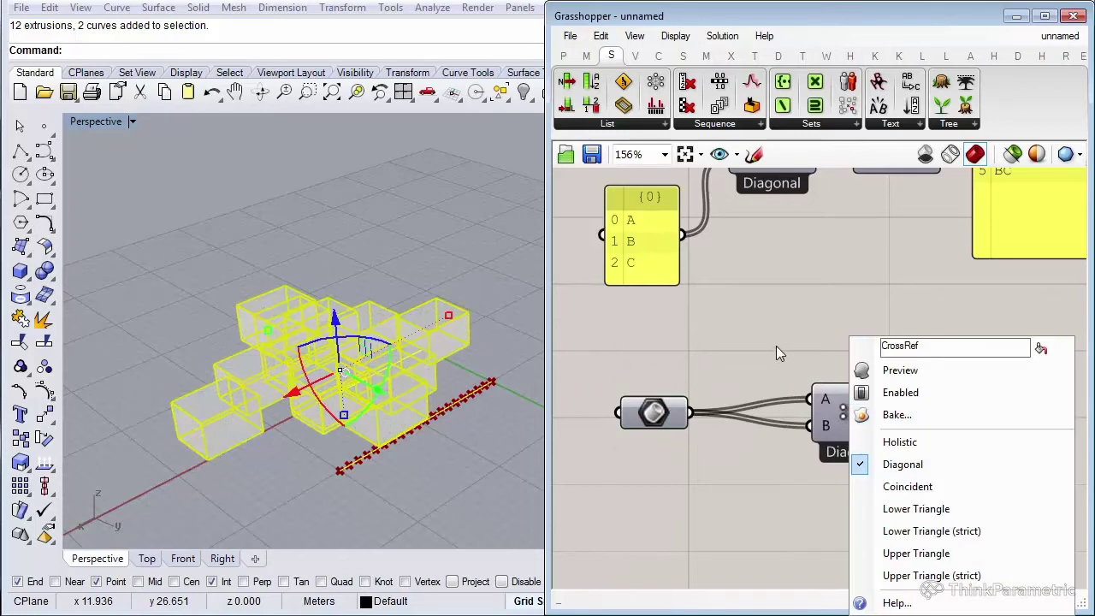
click(900, 441)
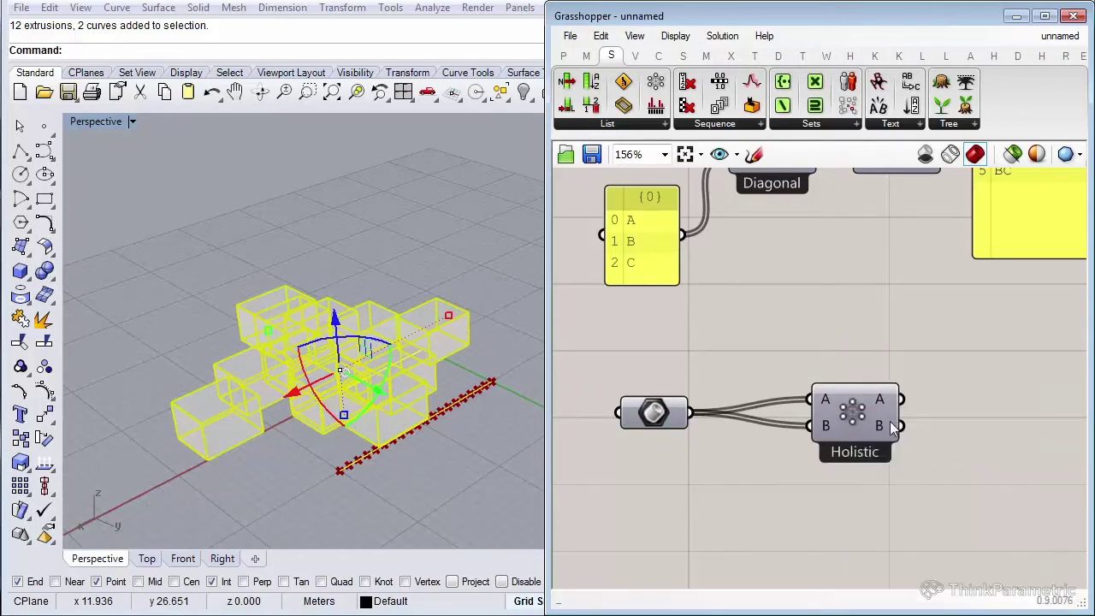
drag(825, 433, 783, 433)
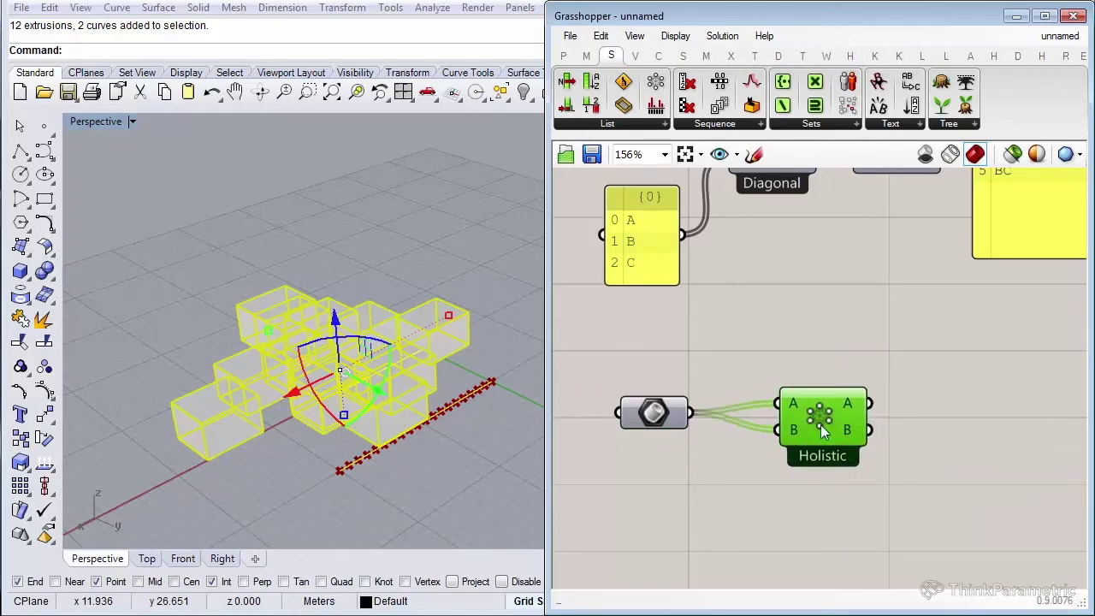
click(911, 438)
right_drag(910, 438, 843, 437)
drag(763, 422, 746, 422)
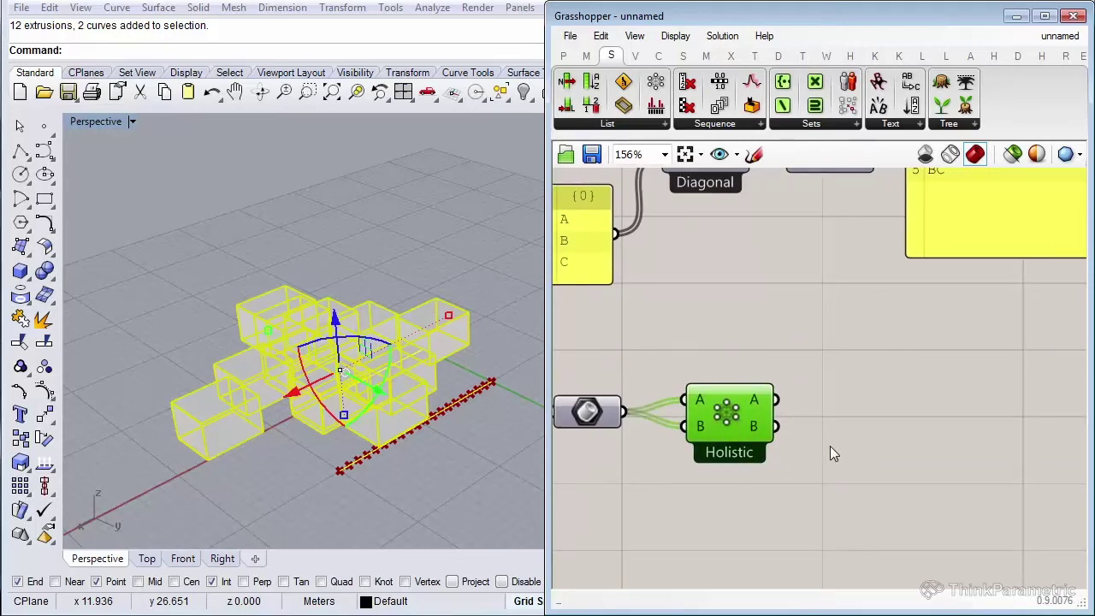
Add a Brep | Brep intersection component and connect the Holistic Cross Reference's A and B outputs to its A and B inputs.
click(831, 447)
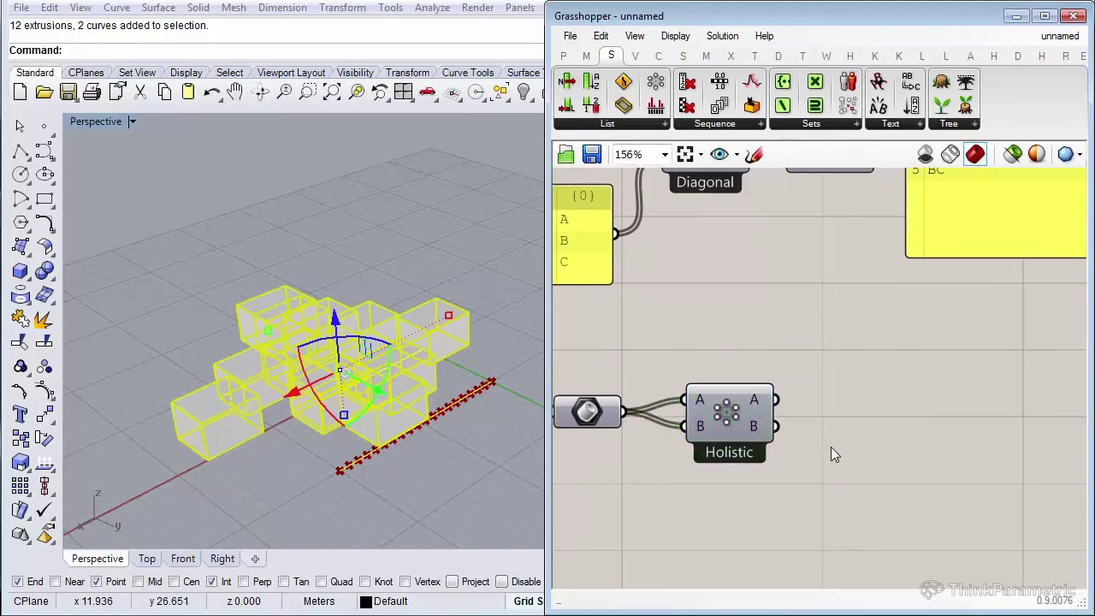
click(660, 56)
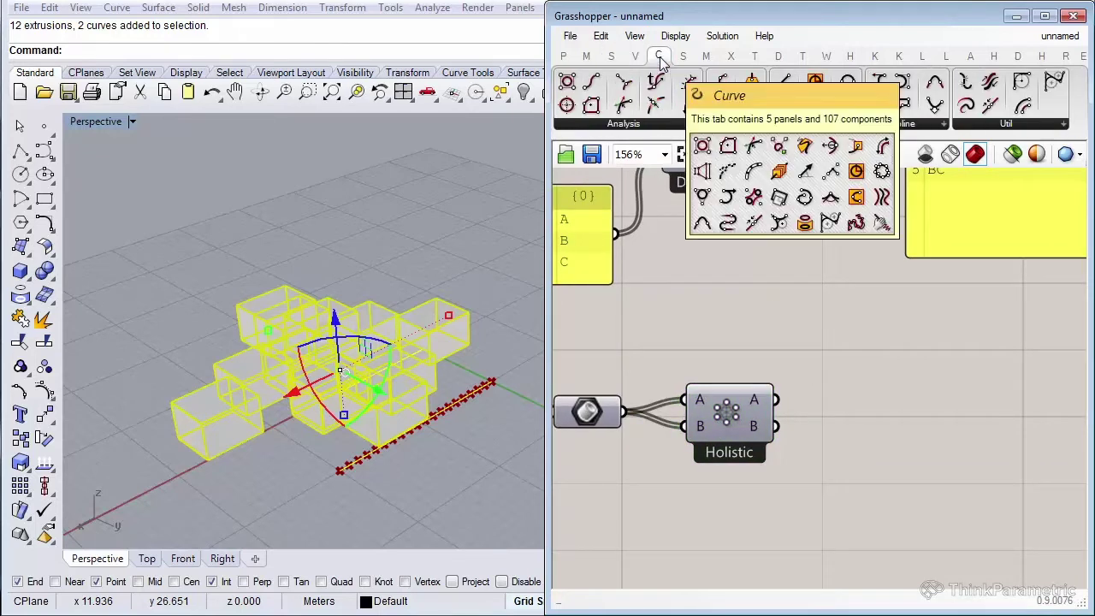
click(730, 57)
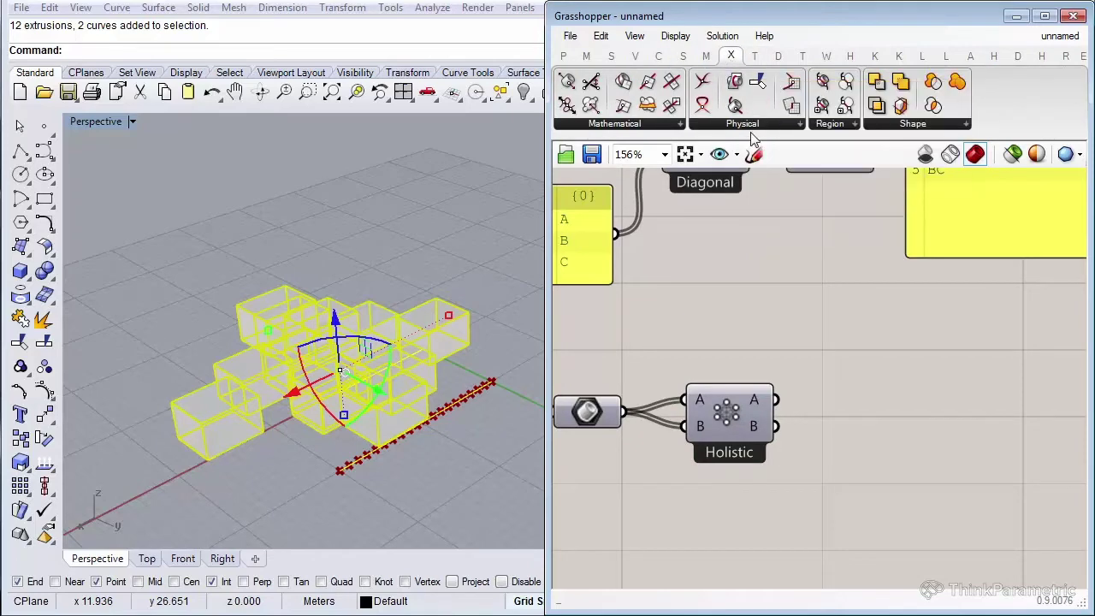
click(754, 125)
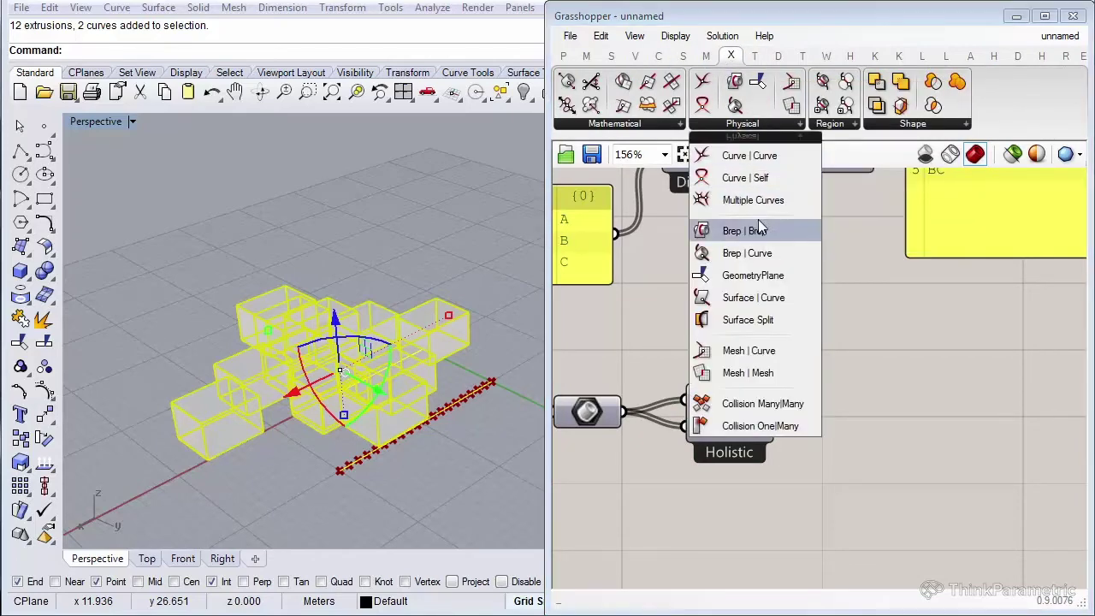
drag(736, 231, 915, 424)
drag(776, 399, 881, 408)
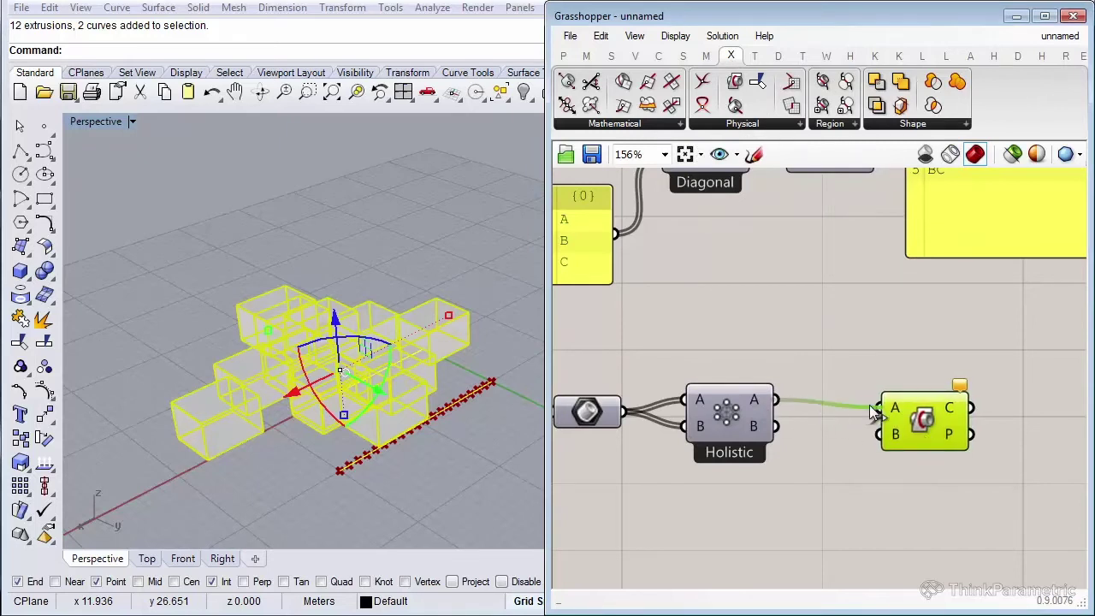
drag(775, 426, 900, 424)
click(890, 357)
click(340, 214)
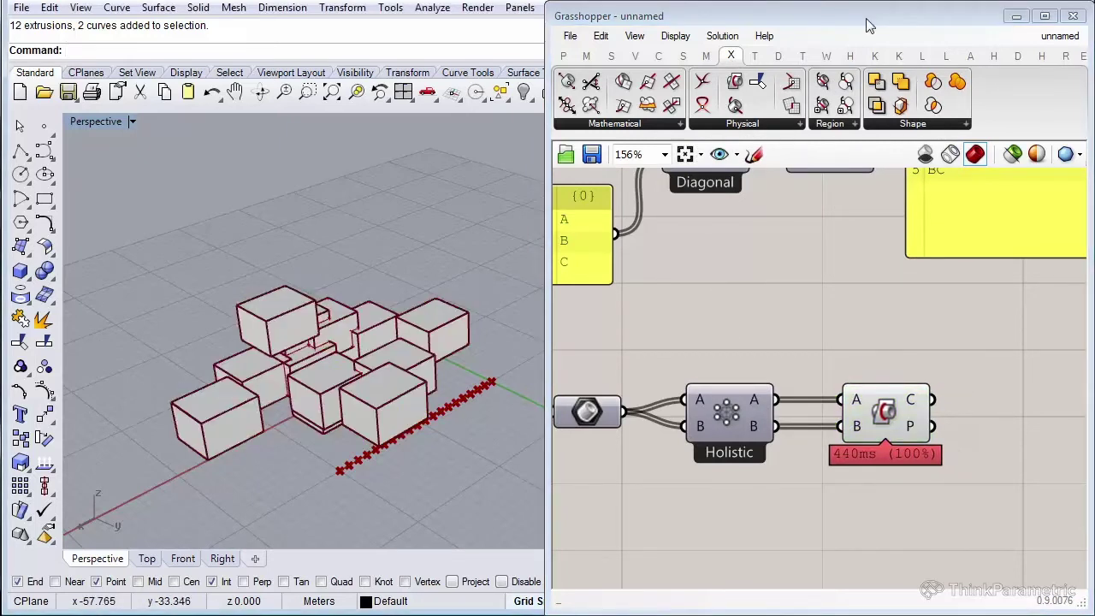
Hide all the boxes and curves in the Rhino model, then return to the Grasshopper definition.
click(1015, 16)
click(933, 125)
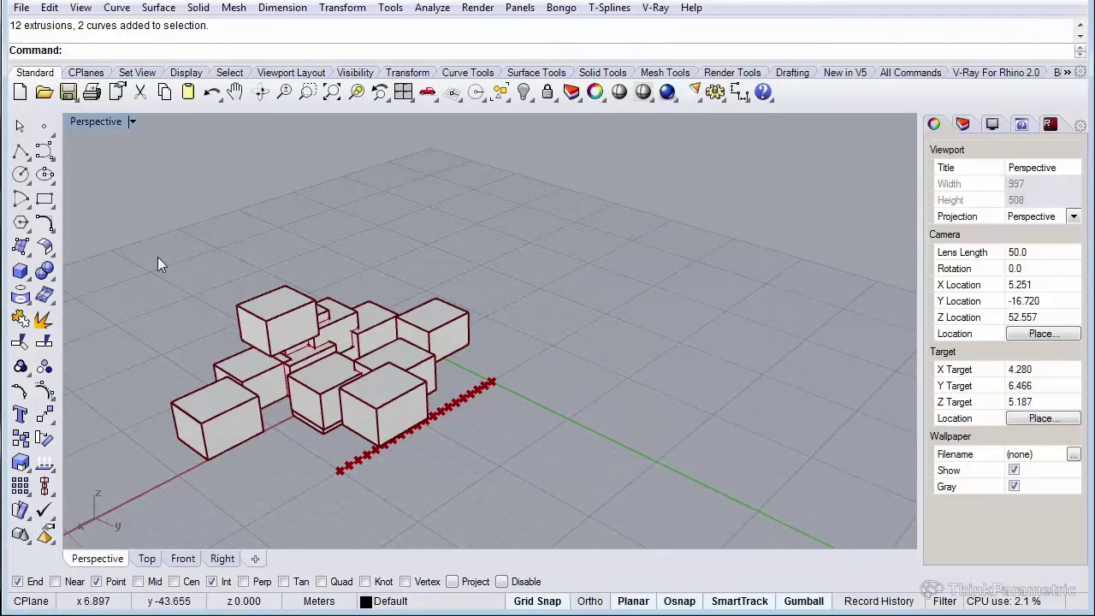
drag(124, 242, 560, 520)
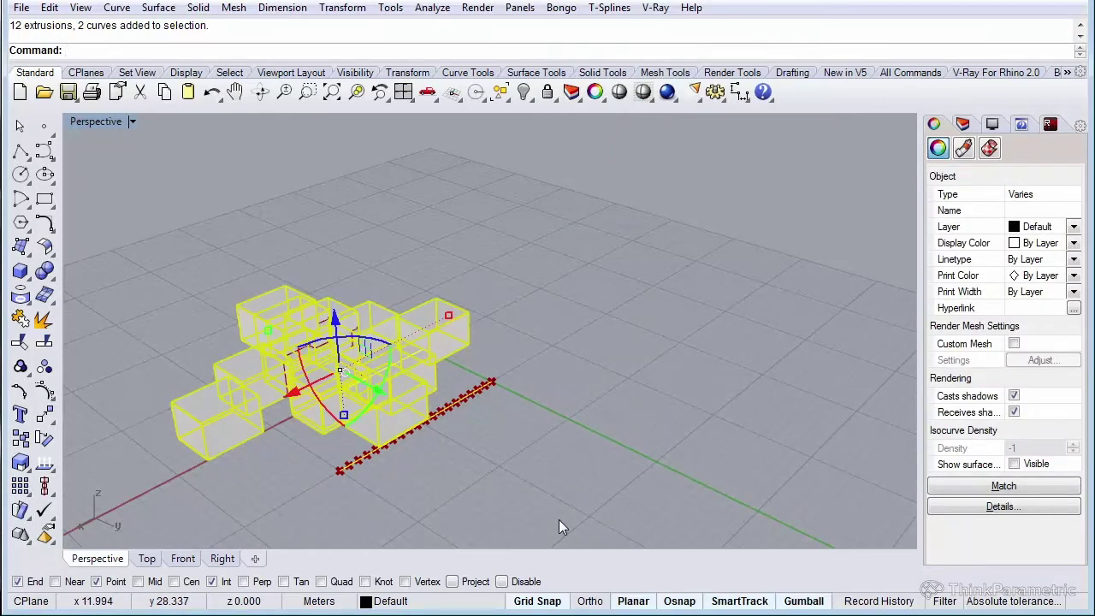
text(Hide)
key(Return)
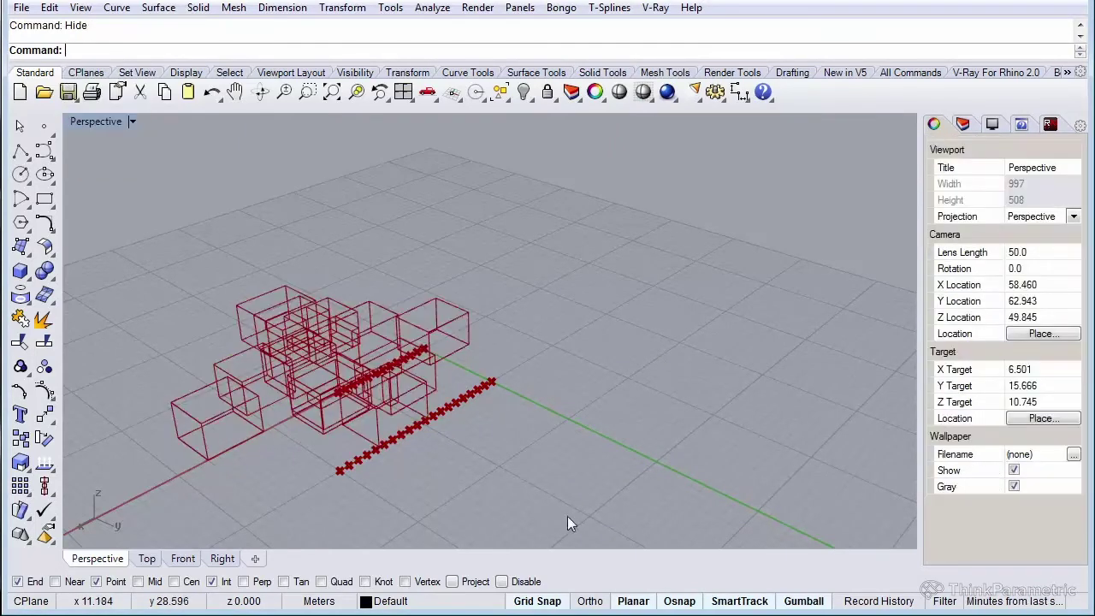
key(alt+Tab)
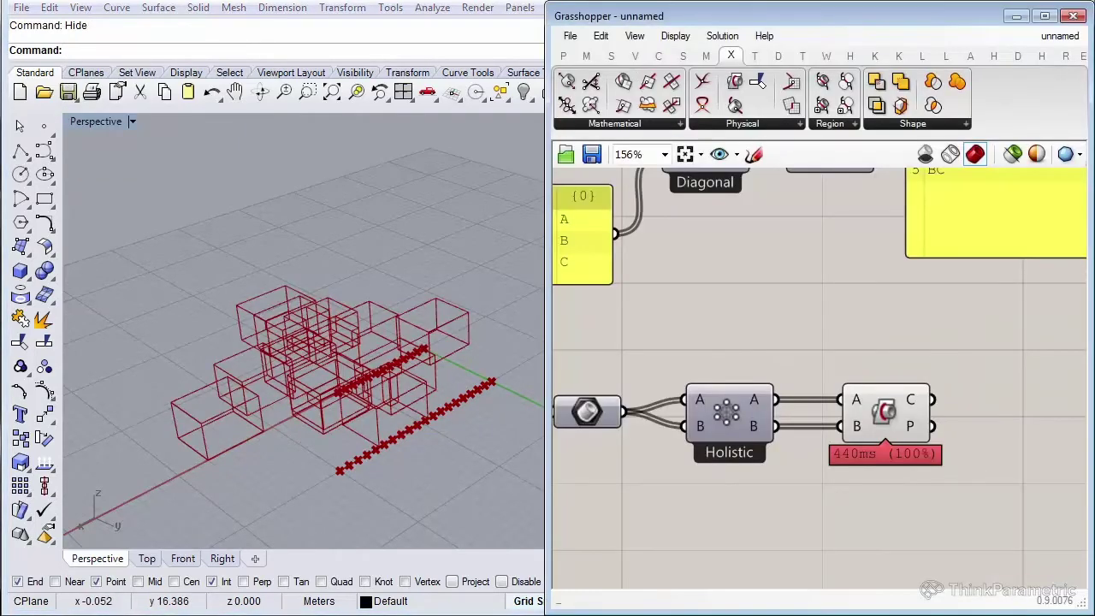
Disable the preview of the upper group of curve division, list matching and line components.
right_drag(793, 237, 775, 297)
scroll(765, 330, down, 7)
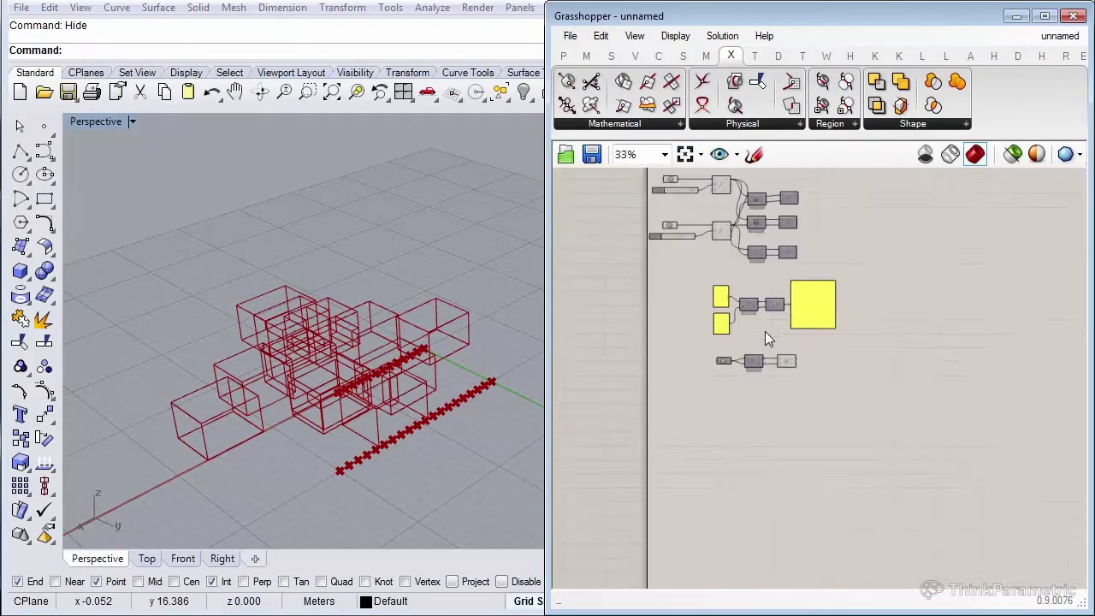
right_drag(794, 260, 782, 350)
scroll(689, 298, up, 3)
drag(586, 209, 808, 409)
middle_click(789, 373)
click(842, 318)
click(1031, 402)
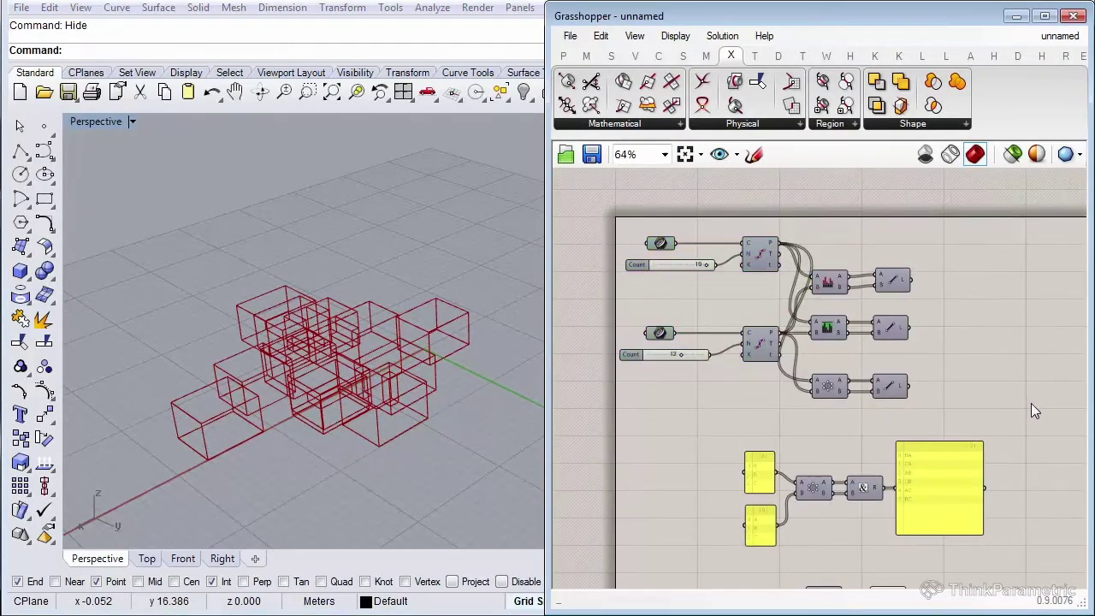
Examine the intersection wireframe in the perspective view and the Holistic Cross Reference feeding the Brep | Brep component.
shift+right_drag(318, 427, 314, 355)
scroll(317, 363, up, 3)
right_drag(350, 408, 414, 445)
right_drag(905, 482, 867, 254)
scroll(883, 353, up, 3)
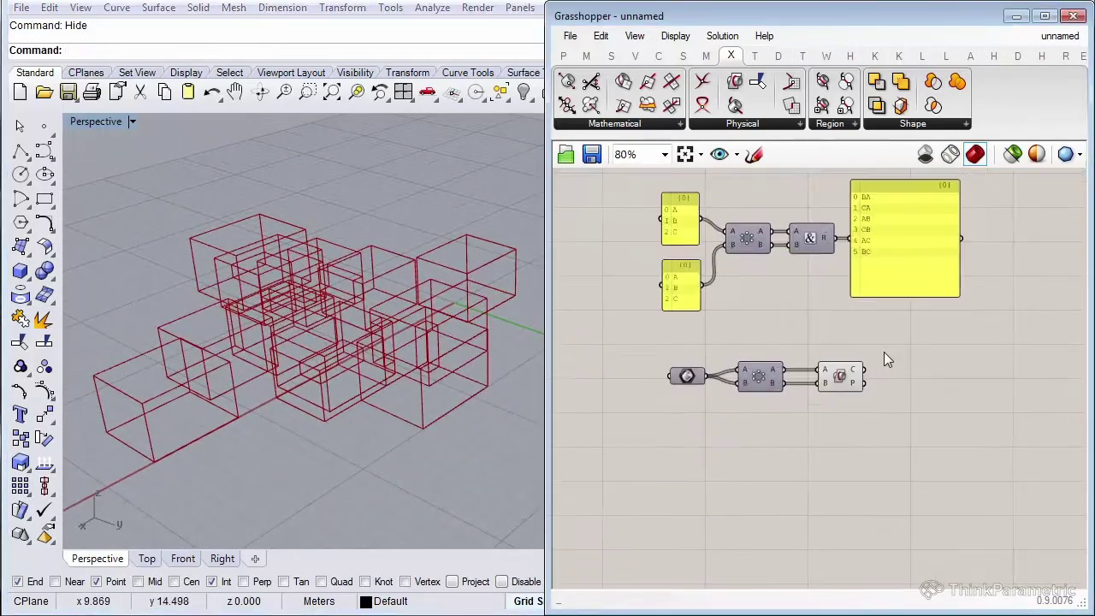
drag(818, 392, 798, 393)
click(893, 442)
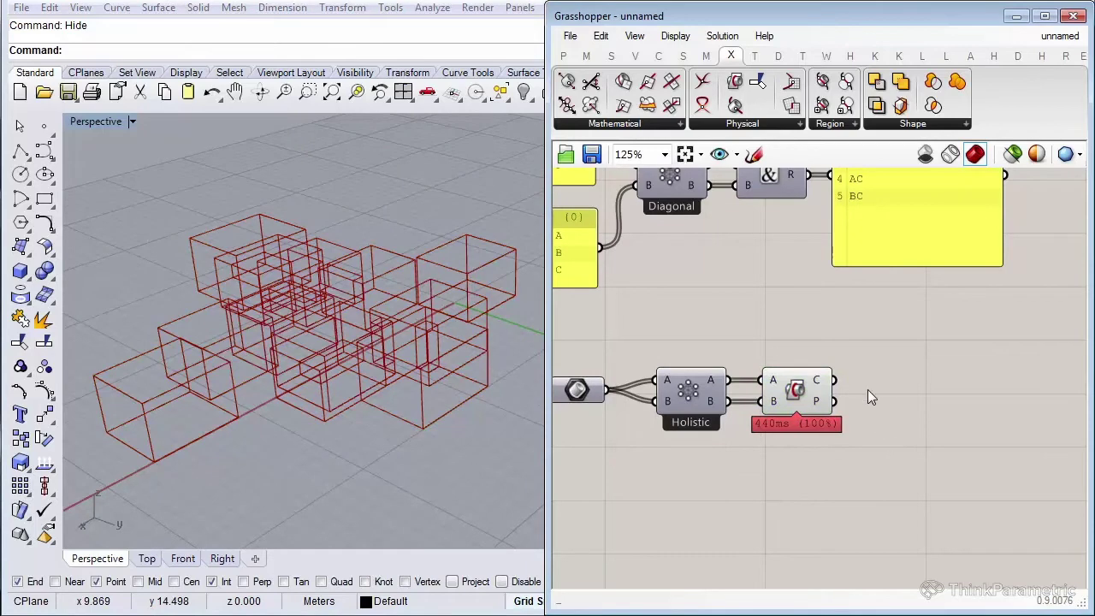
right_drag(725, 344, 760, 358)
drag(837, 403, 827, 403)
click(926, 415)
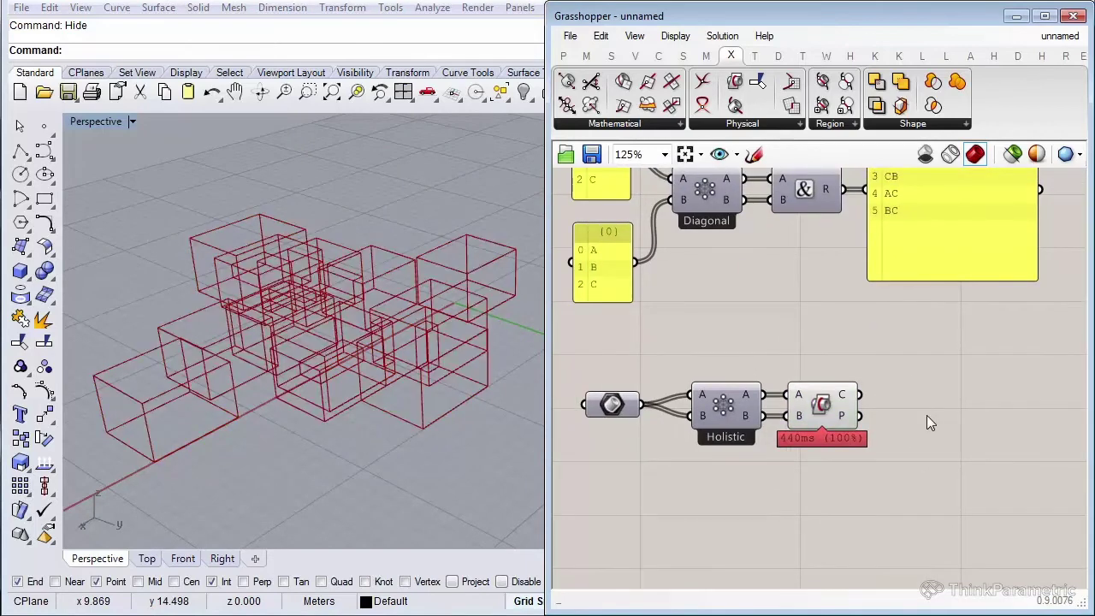
right_drag(377, 396, 306, 383)
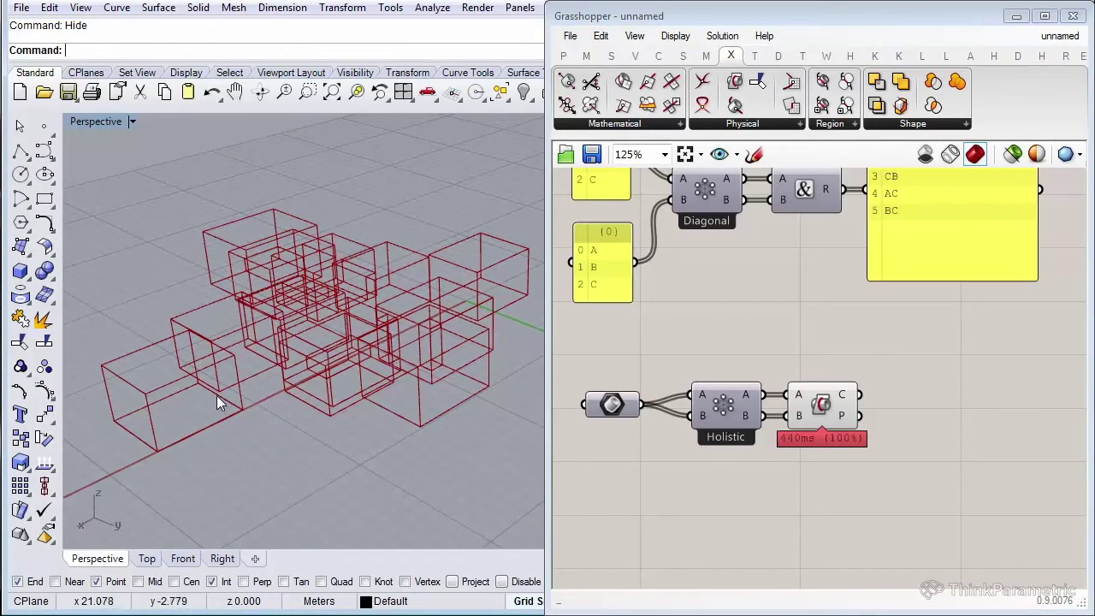
Add a Custom Preview component below the Cross Reference and connect the Brep parameter to its G input.
right_drag(702, 538, 697, 492)
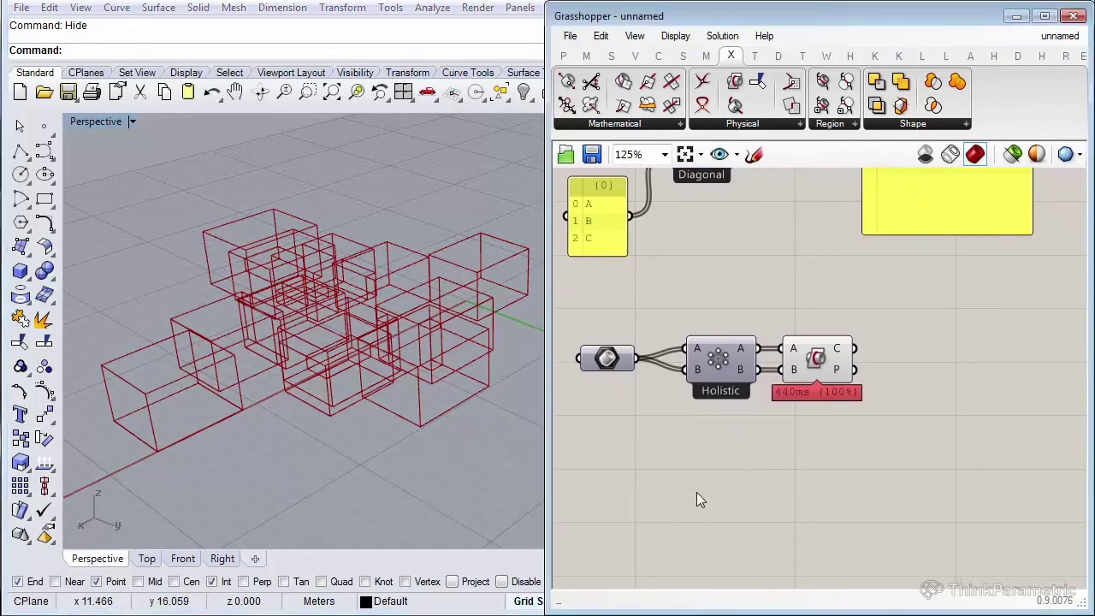
double_click(697, 492)
text(prev)
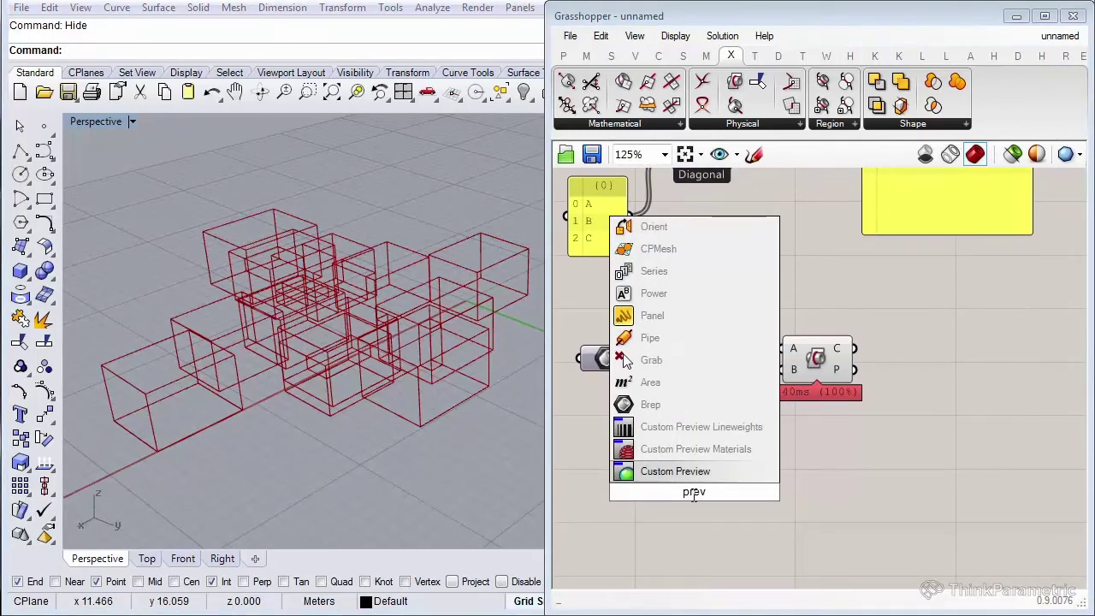
click(712, 473)
drag(708, 492, 734, 477)
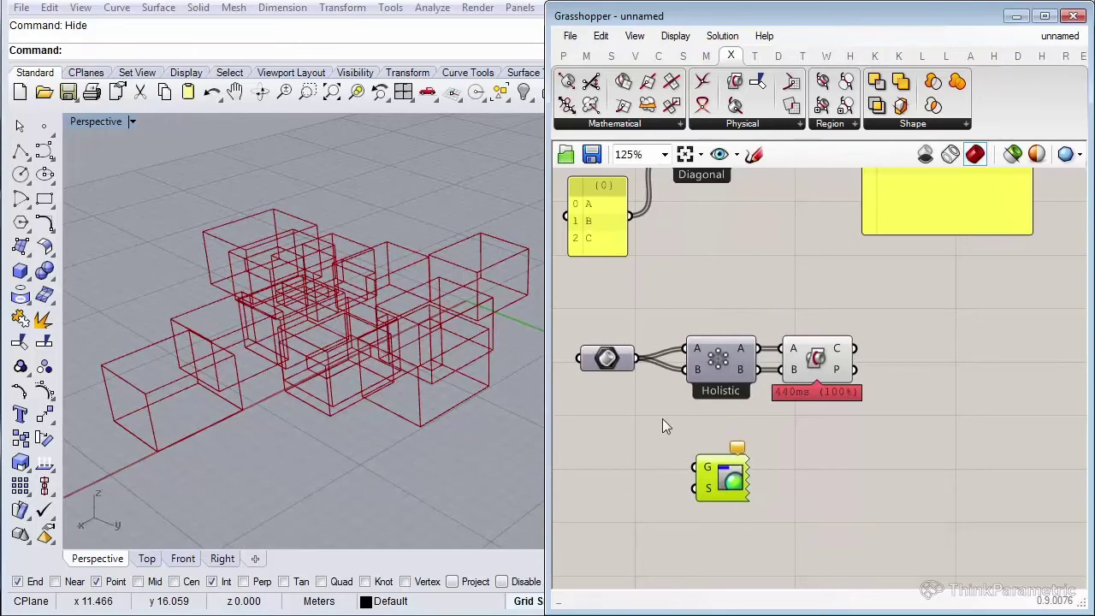
drag(636, 358, 806, 483)
click(681, 512)
Add a Colour Swatch, set its white colour to an alpha of 53, and connect it to the Custom Preview's S input.
double_click(658, 491)
text(swa)
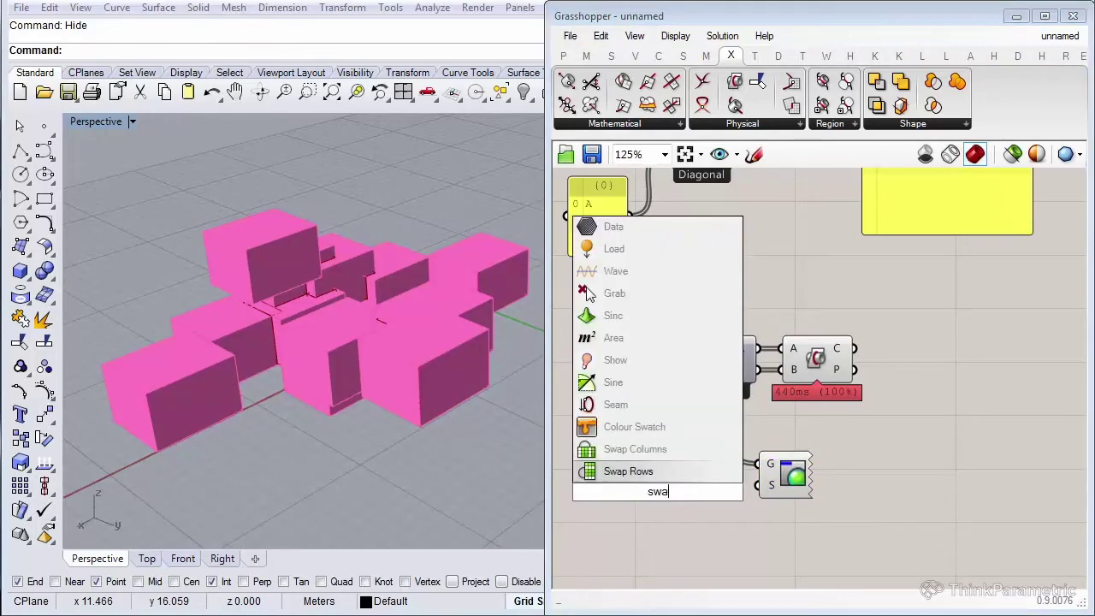
click(660, 428)
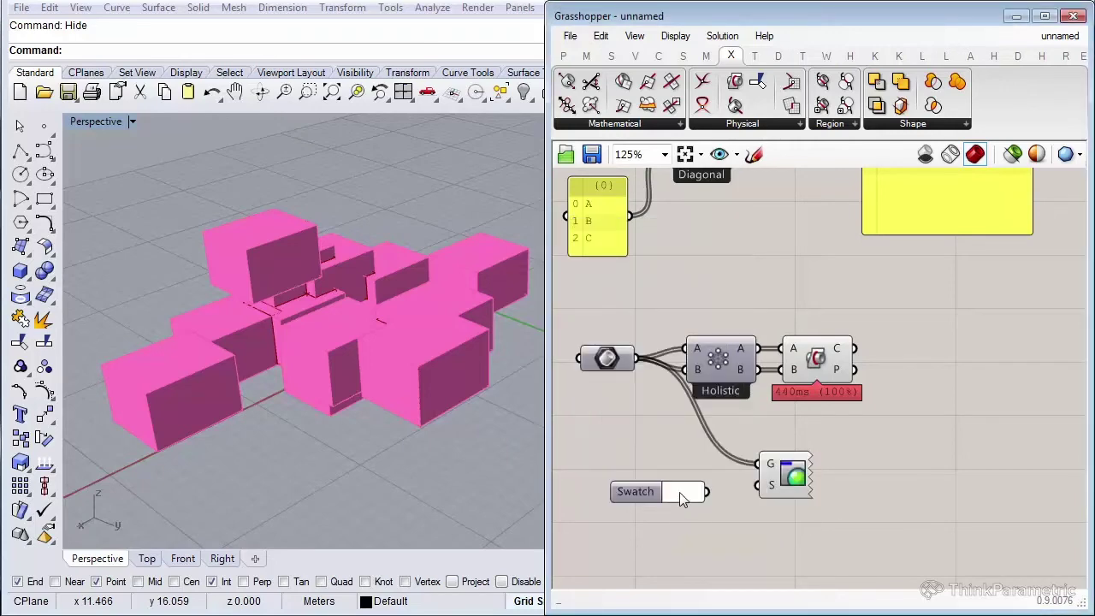
click(681, 499)
drag(851, 531, 744, 547)
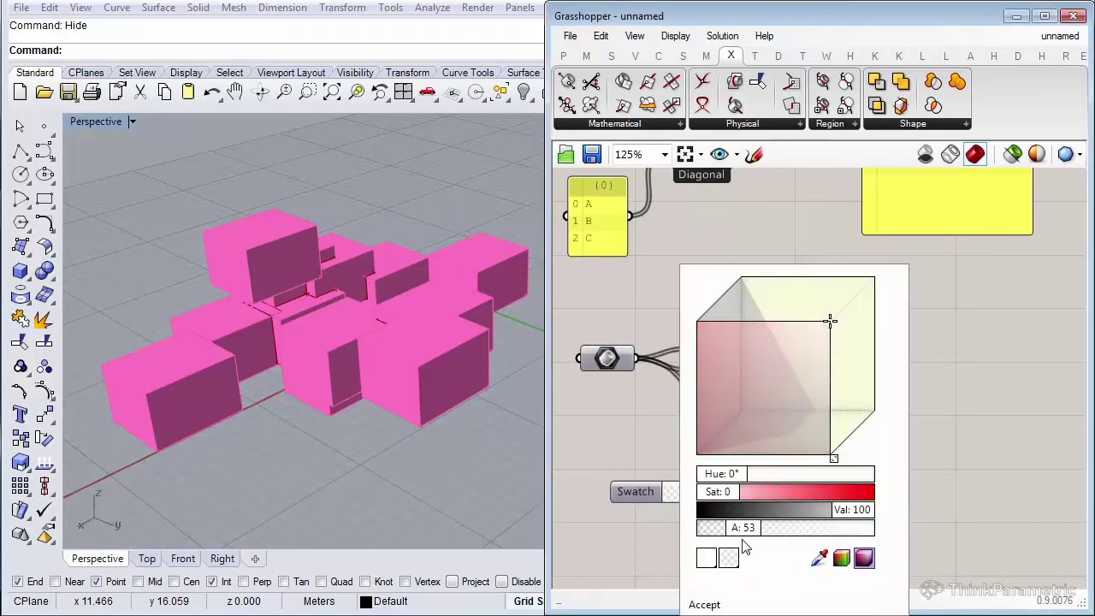
drag(707, 492, 758, 485)
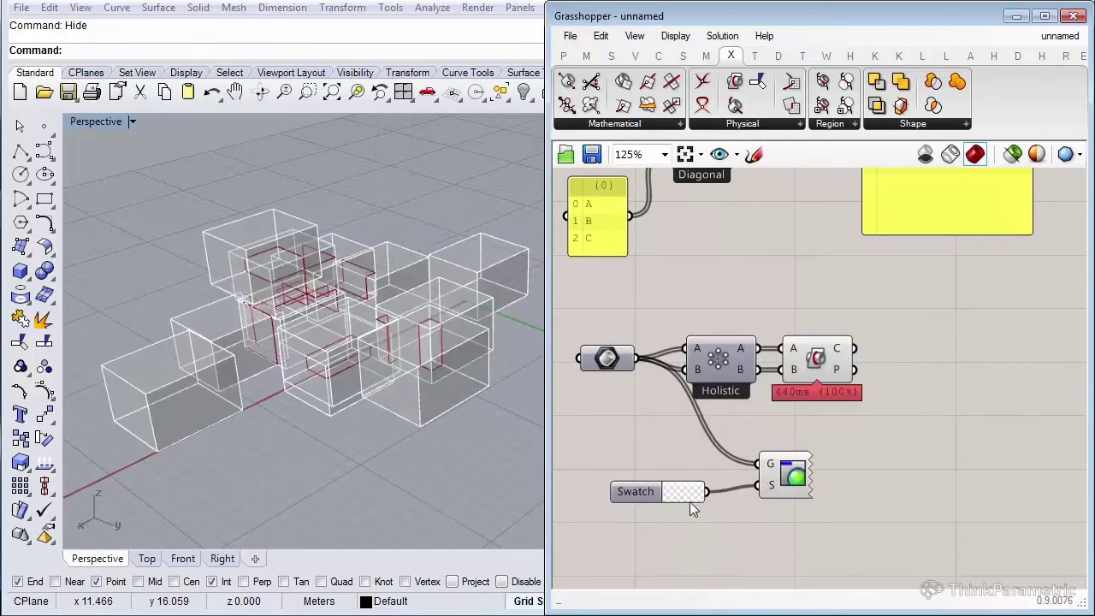
Lower the swatch's alpha to make the boxes more transparent, and move the swatch slightly down.
click(682, 493)
drag(741, 530, 727, 528)
click(606, 429)
drag(649, 495, 655, 511)
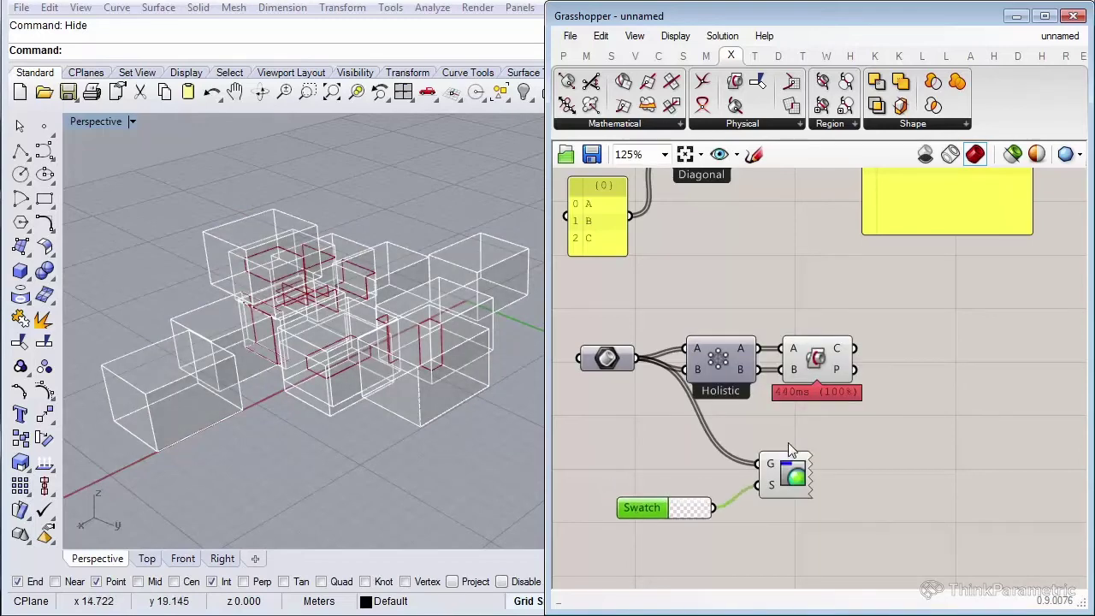
click(791, 451)
Turn off the Custom Preview's display and move it with its swatch to just below the Brep parameter and Cross Reference.
right_drag(496, 424, 350, 384)
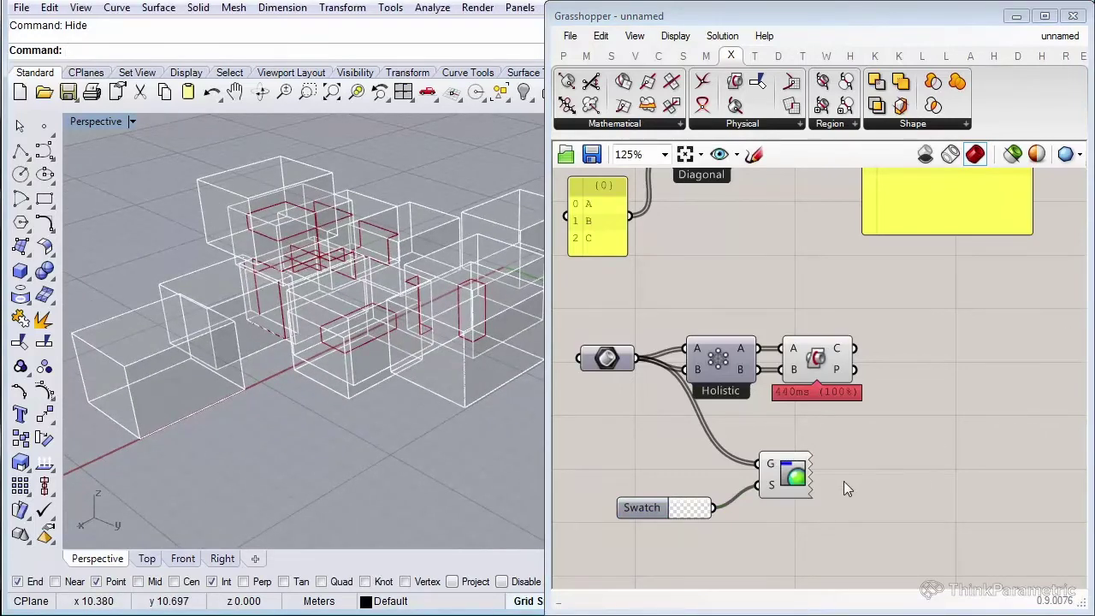
click(788, 480)
middle_click(761, 475)
click(817, 416)
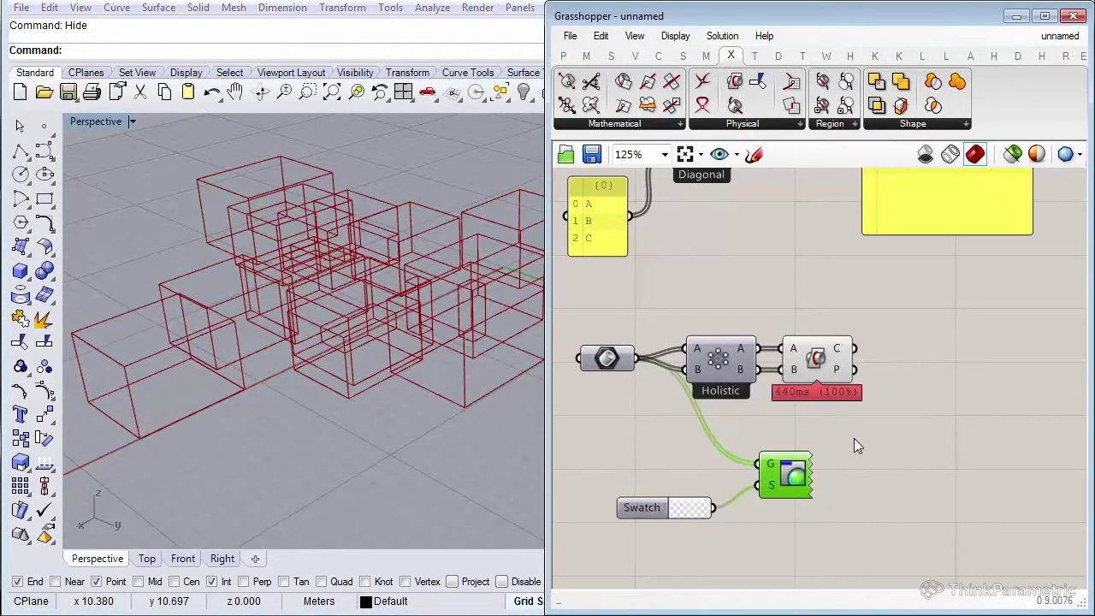
click(856, 440)
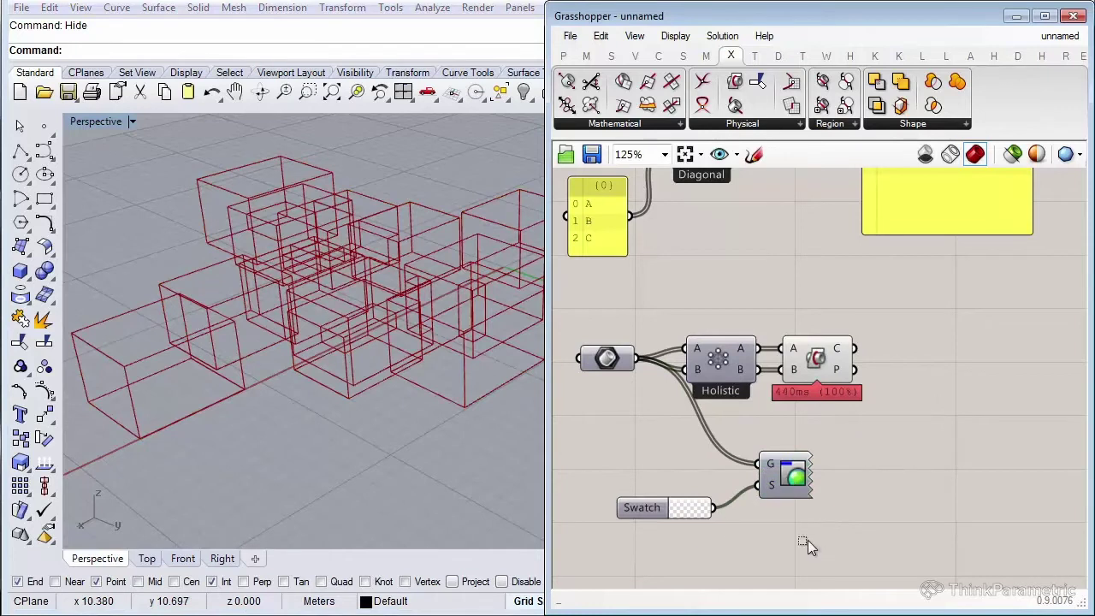
drag(807, 540, 697, 481)
drag(769, 480, 679, 477)
click(749, 433)
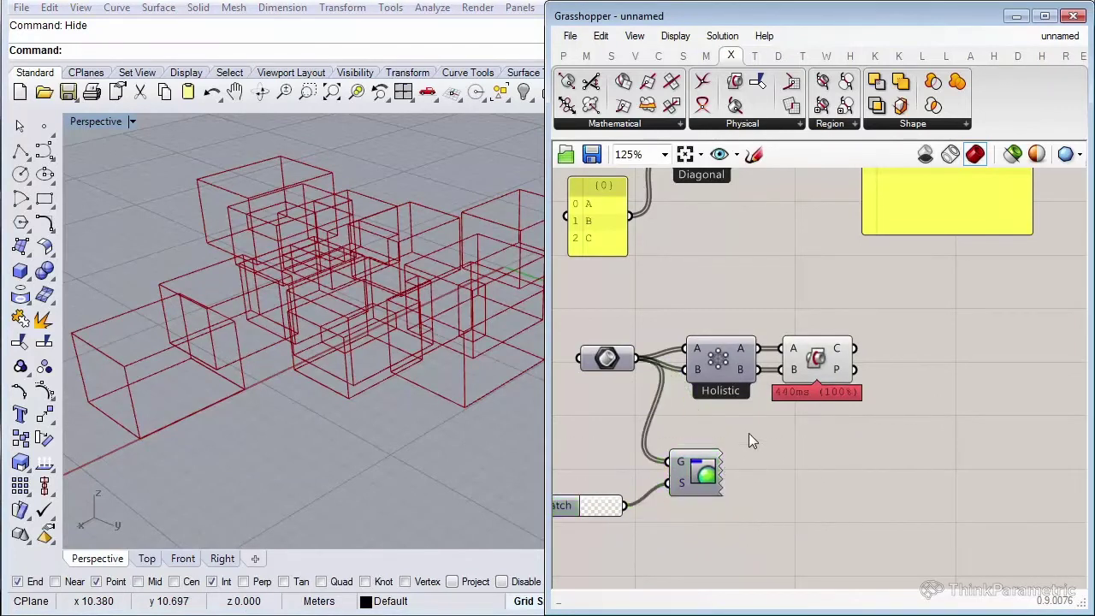
Set the boxes' Cross Reference to Diagonal matching and compare it with the letter-list example above.
right_click(722, 366)
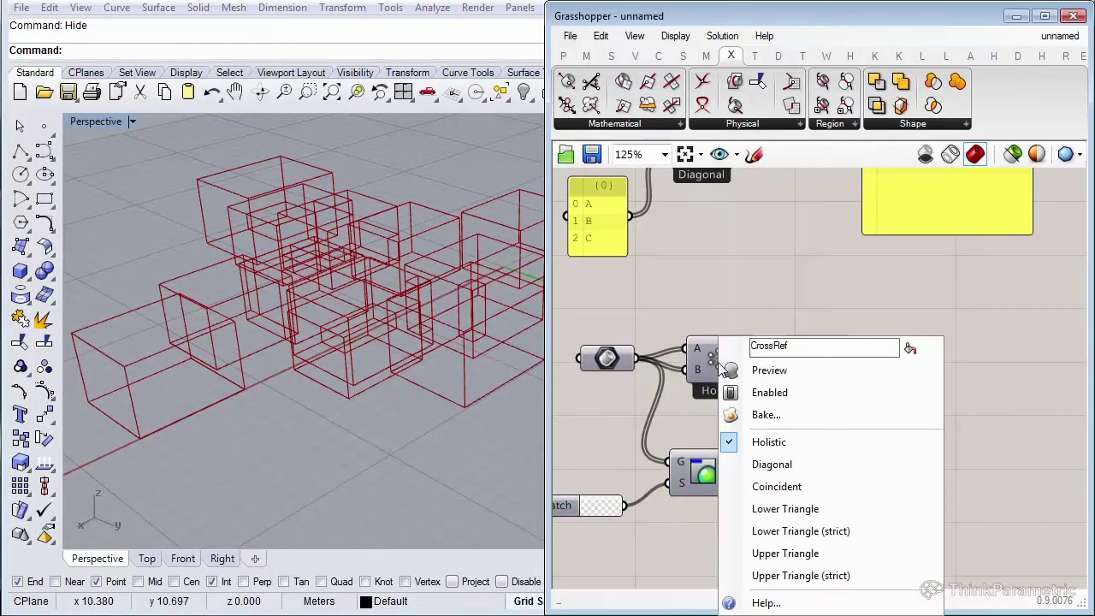
click(788, 466)
right_drag(805, 309, 789, 382)
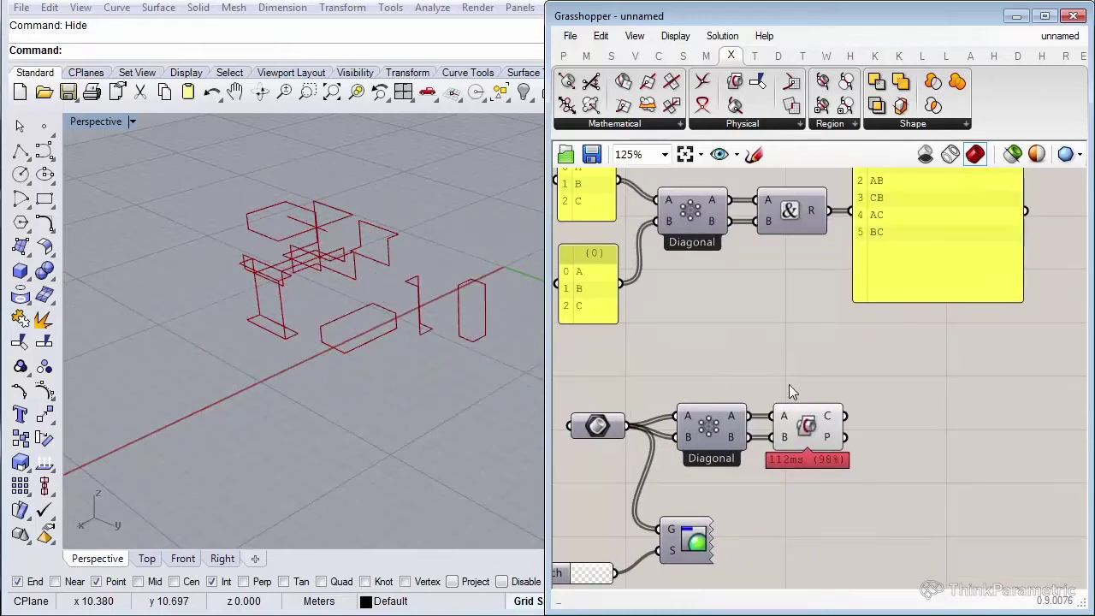
scroll(789, 381, down, 2)
scroll(724, 341, up, 1)
right_drag(725, 340, 710, 397)
scroll(710, 397, up, 1)
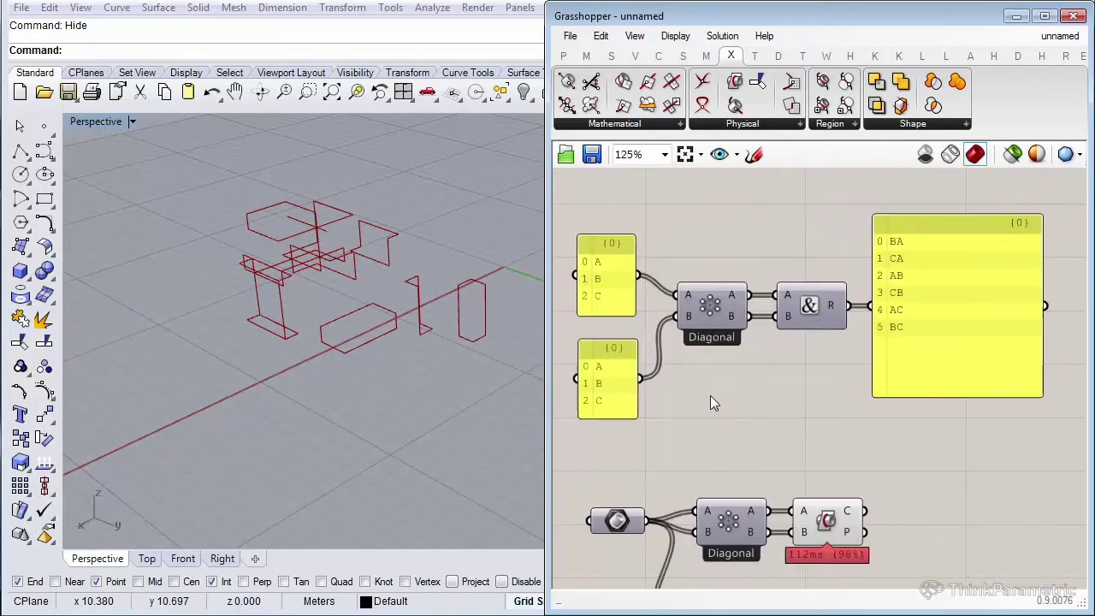
click(606, 380)
click(685, 407)
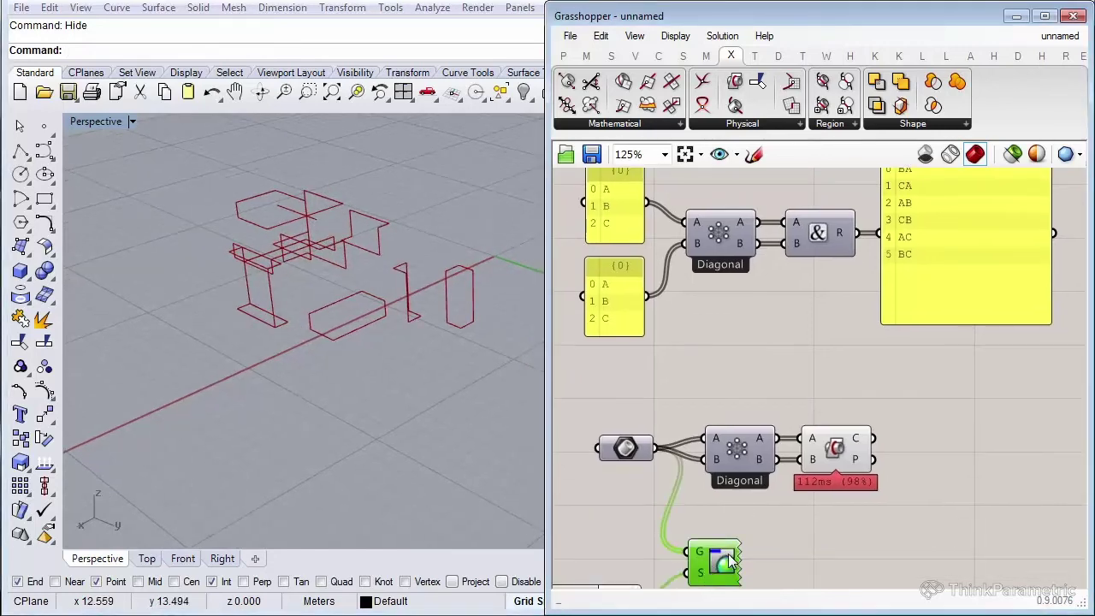
Turn the Custom Preview's display back on and inspect the intersection curves among the transparent boxes.
middle_click(729, 561)
click(751, 466)
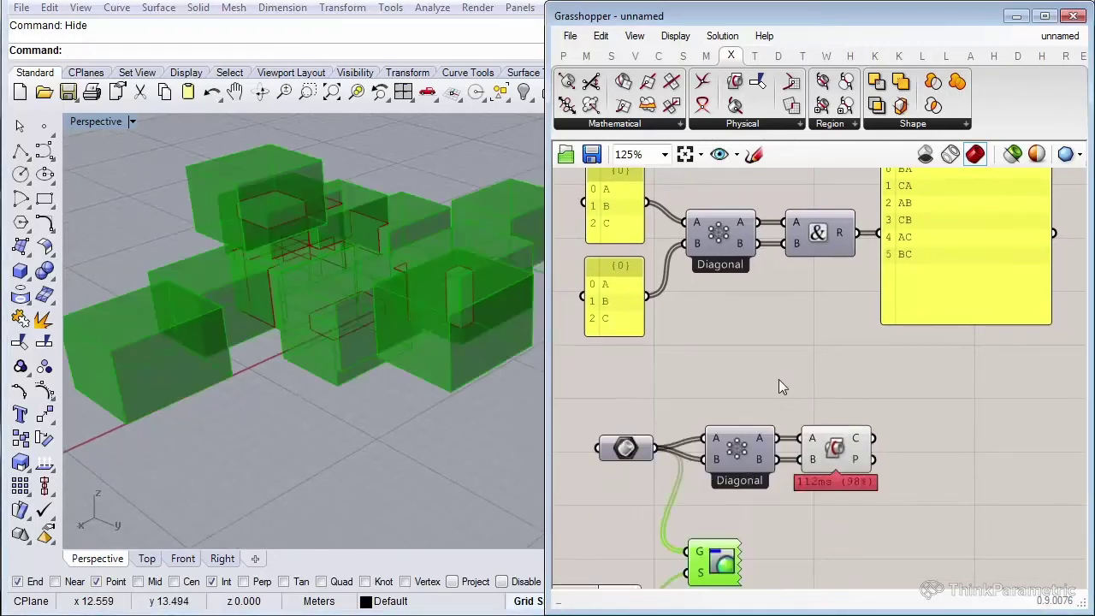
click(778, 379)
mouse_move(339, 381)
right_down()
mouse_move(365, 399)
mouse_move(286, 399)
mouse_move(310, 366)
mouse_move(265, 415)
mouse_move(254, 330)
mouse_move(245, 394)
mouse_move(299, 325)
mouse_move(297, 407)
mouse_move(335, 387)
right_up()
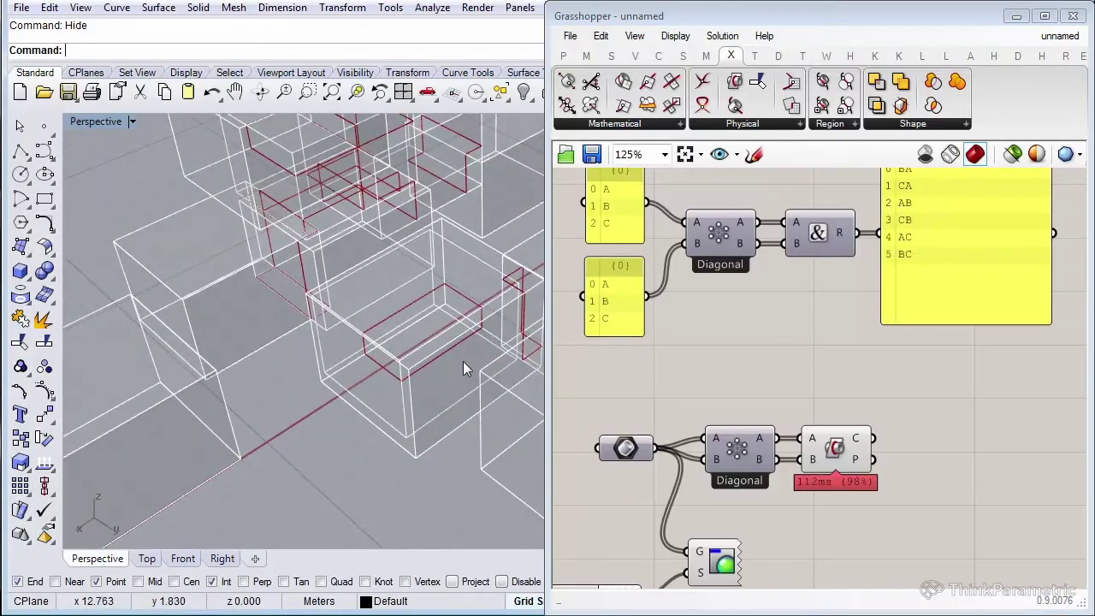
mouse_move(463, 364)
right_down()
mouse_move(308, 379)
mouse_move(367, 502)
mouse_move(275, 343)
mouse_move(308, 308)
mouse_move(291, 260)
mouse_move(482, 358)
right_up()
right_drag(764, 457, 777, 410)
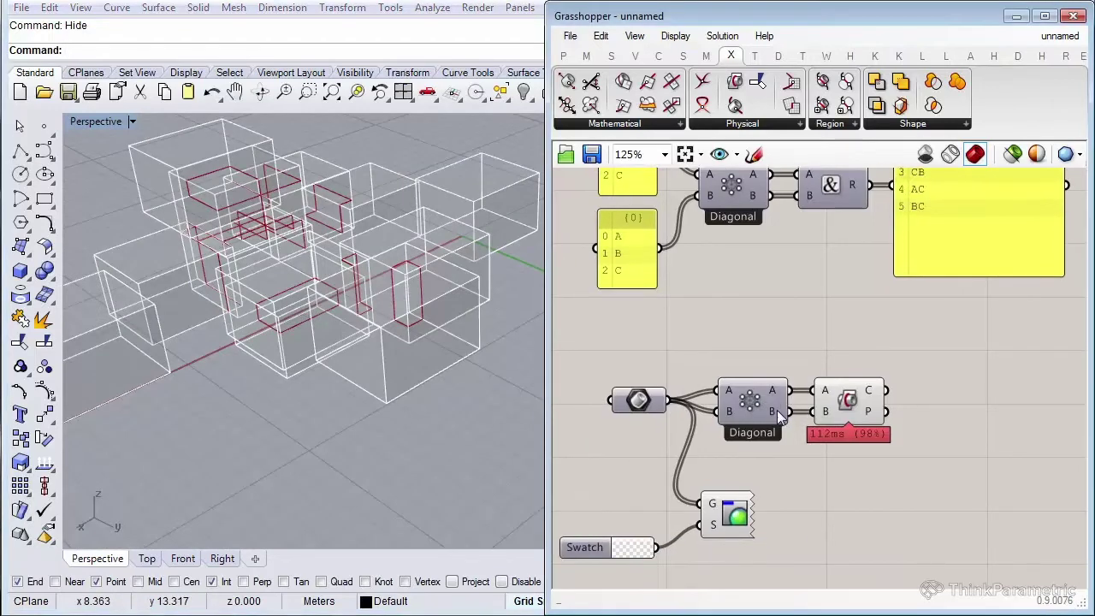
Bake the intersection curves from the Brep | Brep component into the Rhino model.
click(853, 404)
click(864, 507)
click(857, 405)
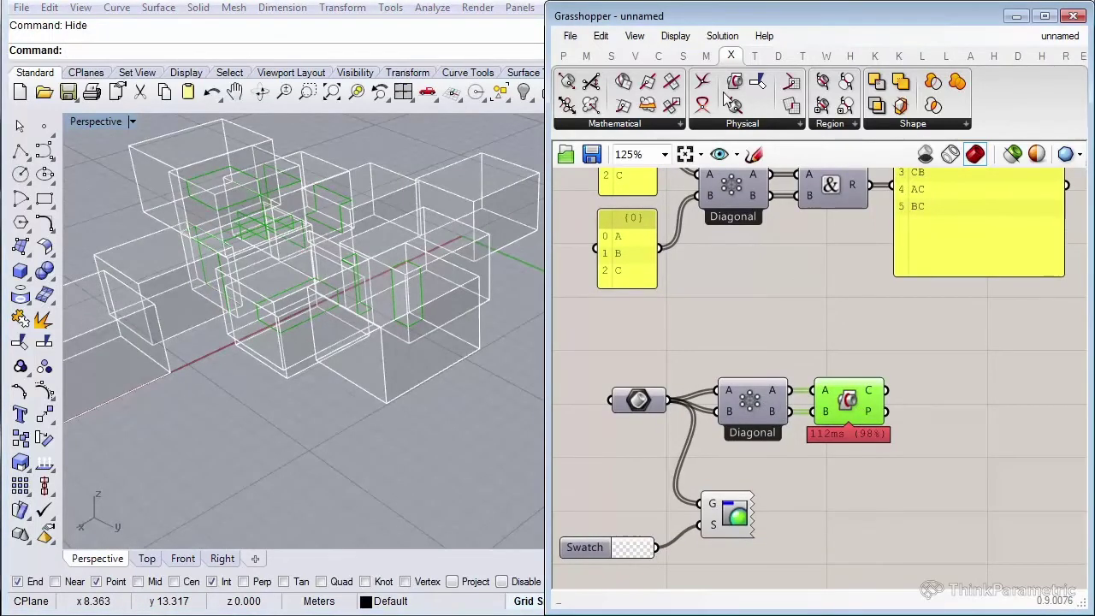
click(722, 35)
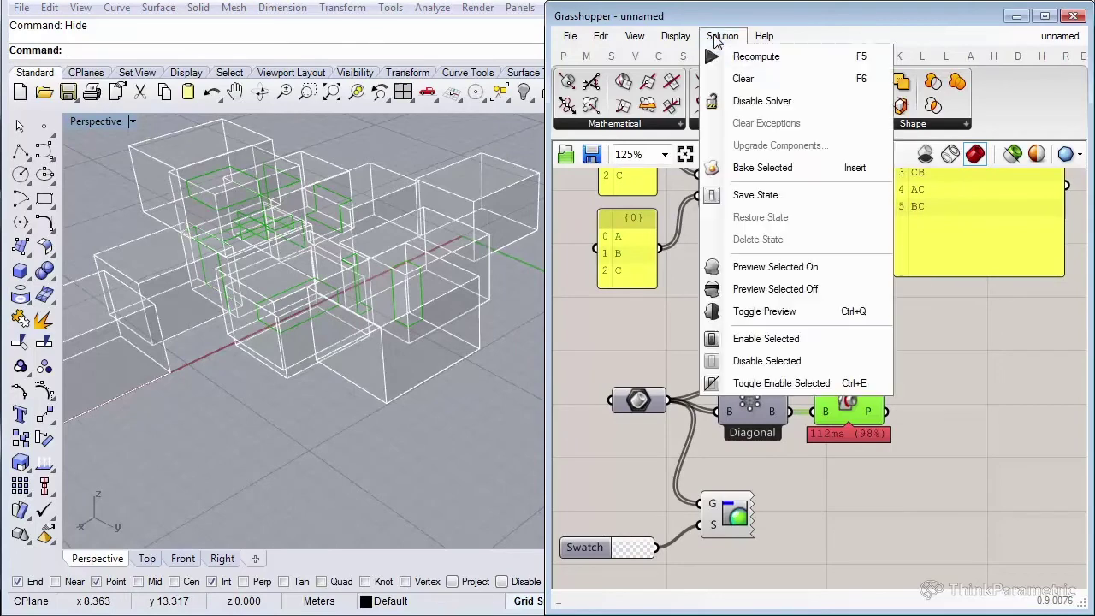
click(777, 171)
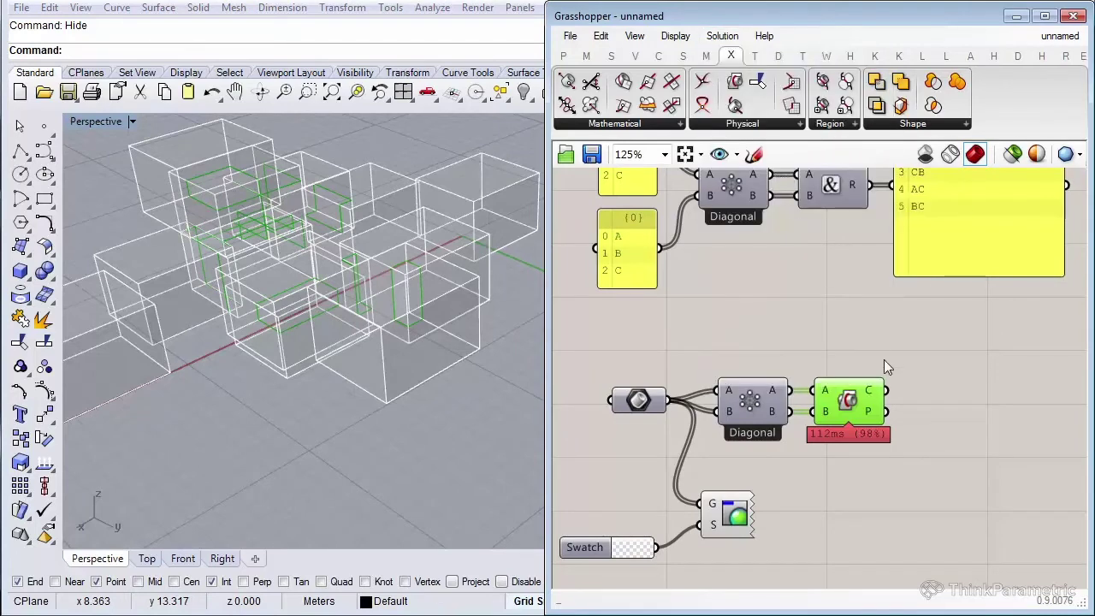
click(886, 362)
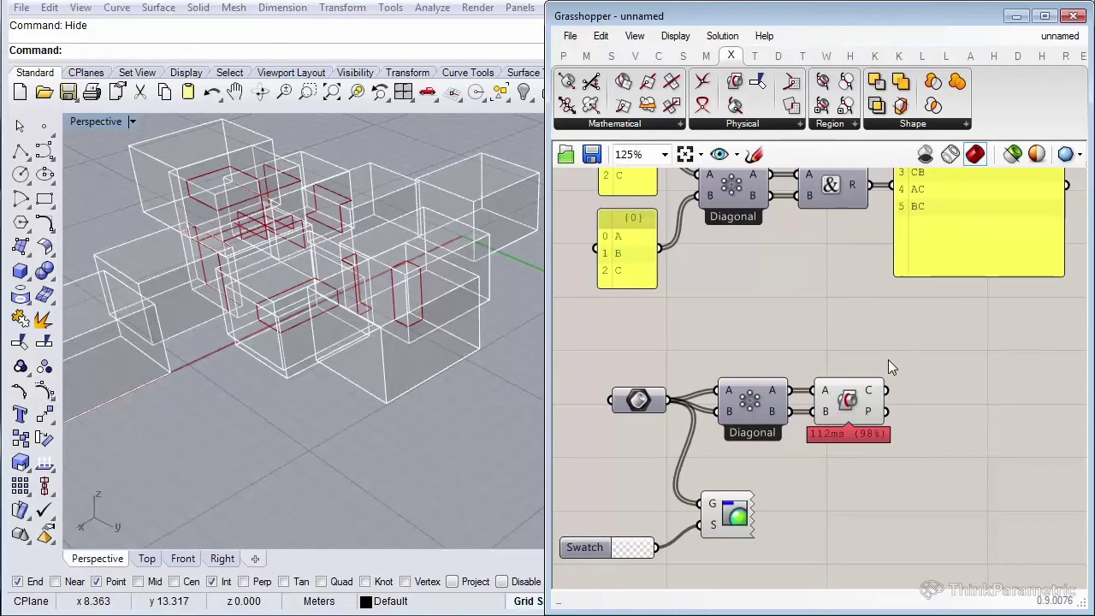
Turn off the display of the Custom Preview so only the intersection curves are shown.
click(734, 515)
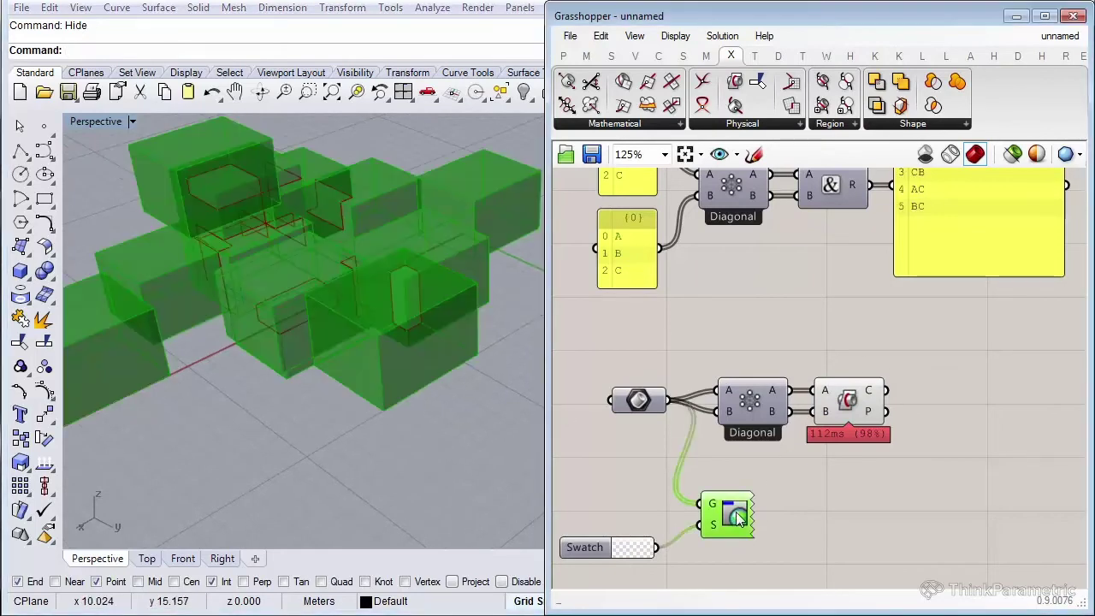
middle_click(733, 518)
click(784, 445)
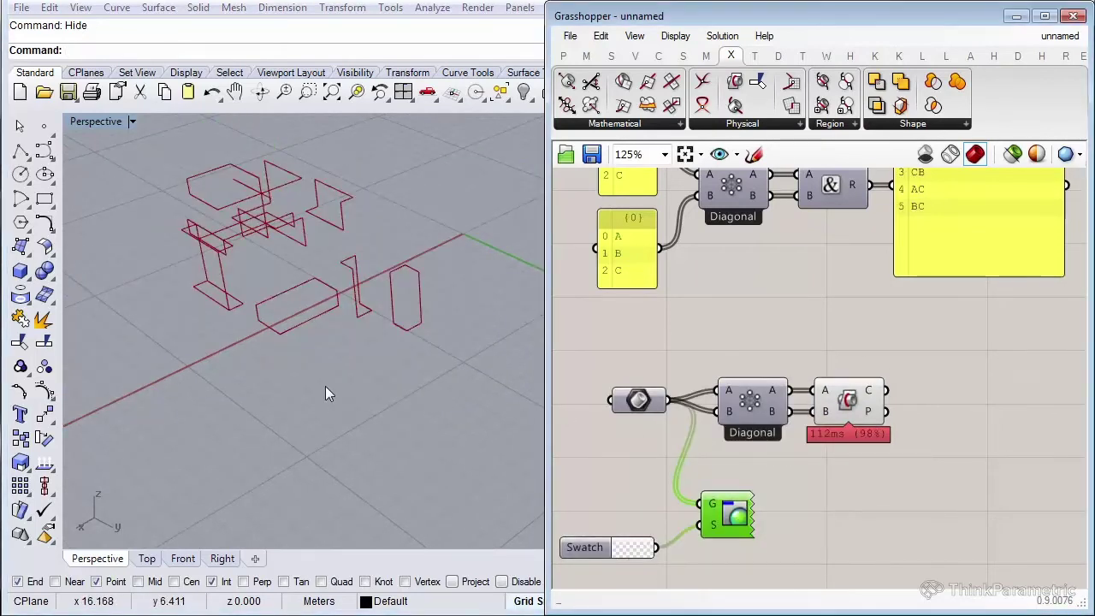
Check the baked intersection curves for overlapping duplicates by picking the elongated hexagonal outline near the red axis.
scroll(342, 350, up, 3)
click(303, 298)
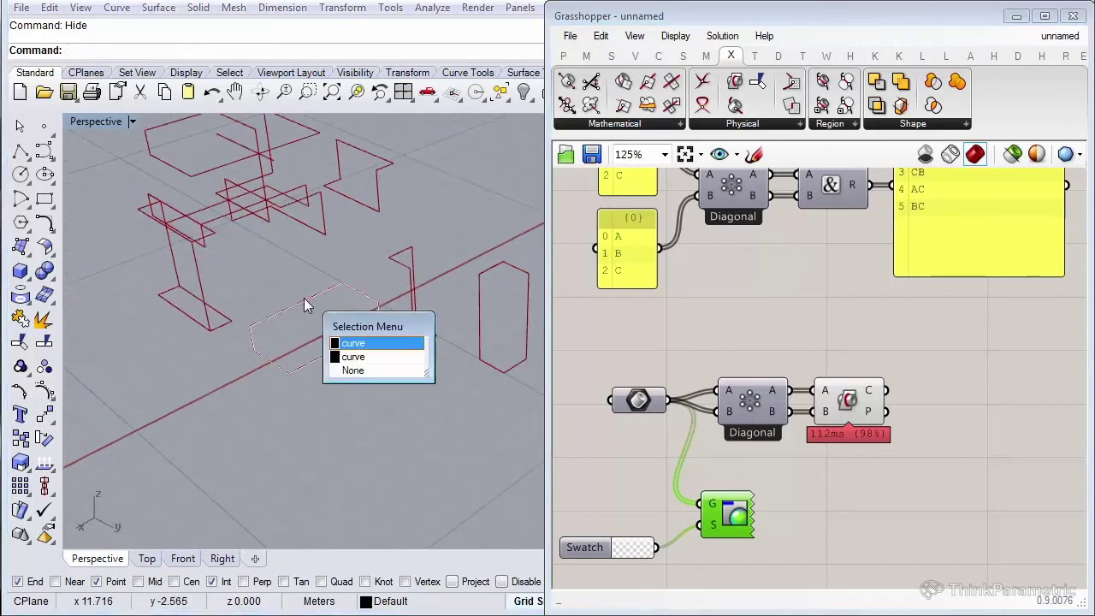
click(353, 357)
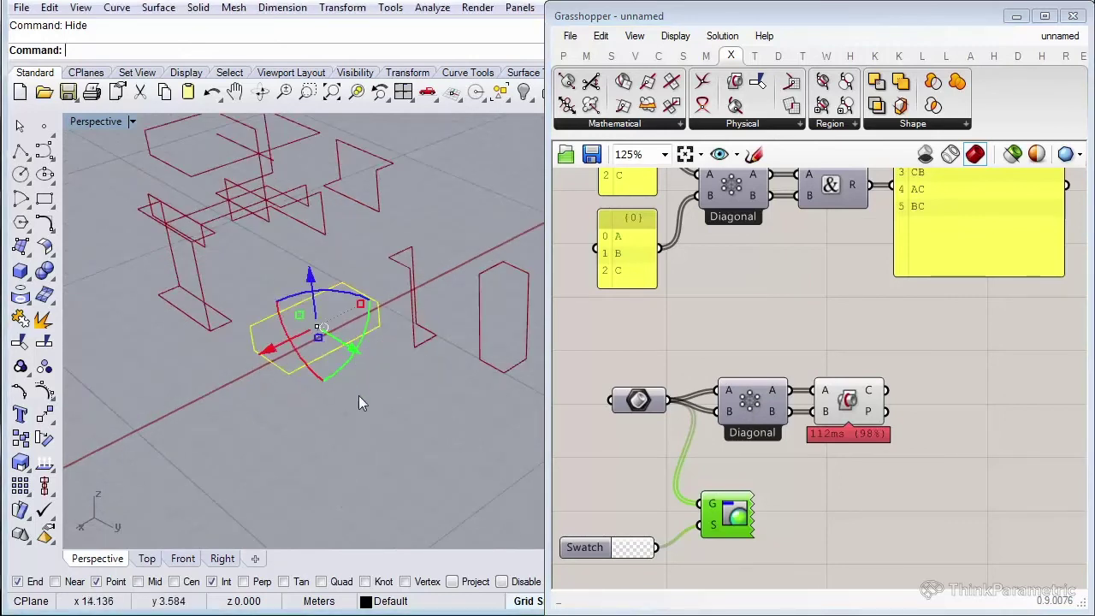
click(359, 395)
click(352, 352)
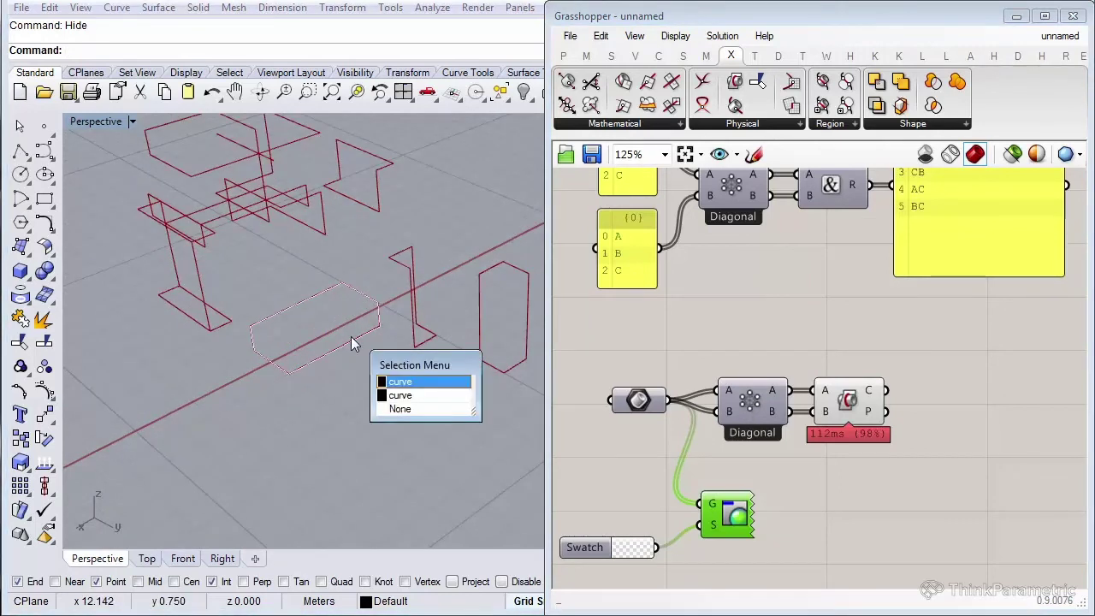
click(402, 386)
click(317, 419)
scroll(283, 331, up, 4)
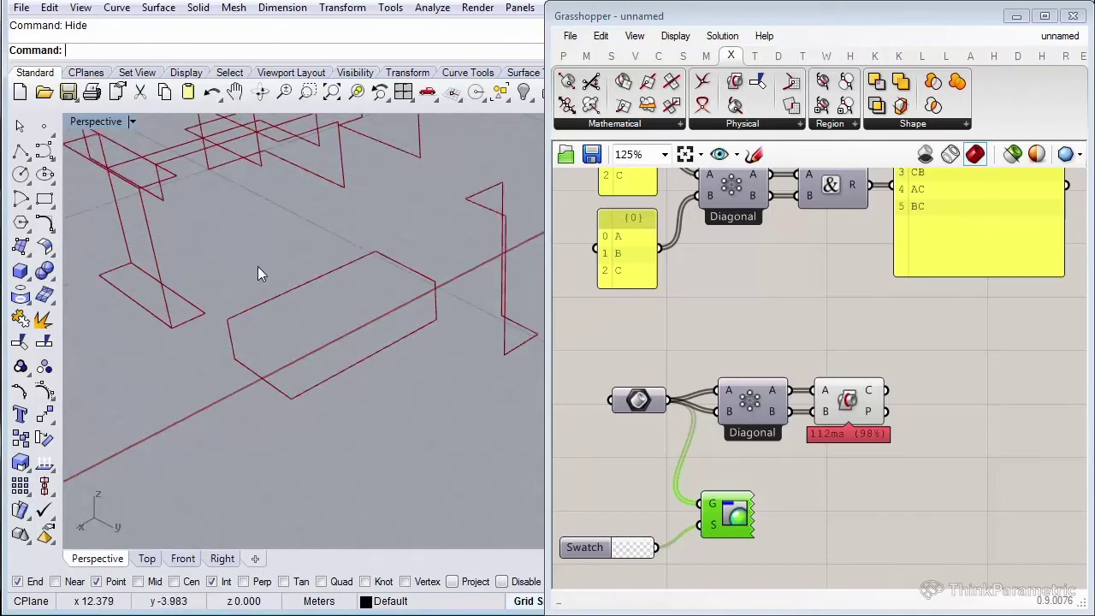
click(272, 298)
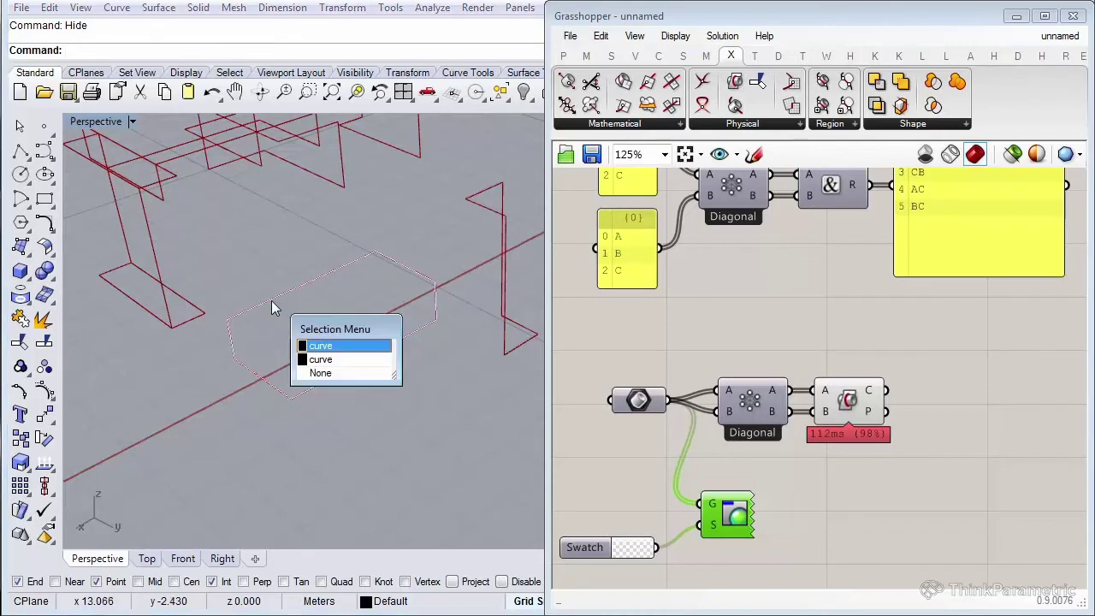
click(280, 281)
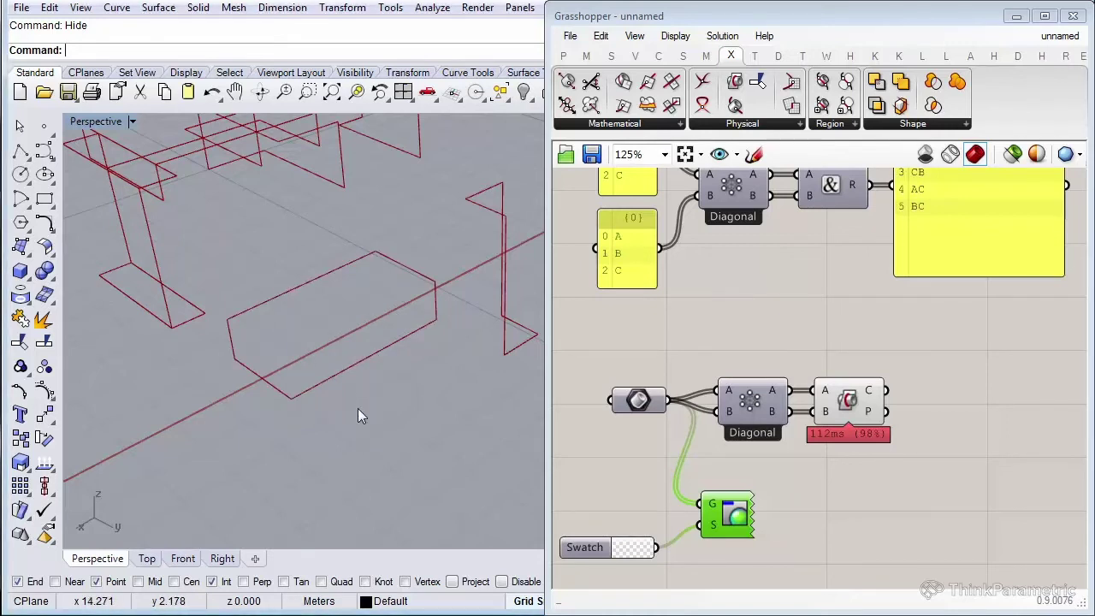
click(268, 296)
click(273, 275)
click(155, 267)
Nudge the swatch slightly upward, and delete all the baked intersection curves from the Rhino model.
drag(572, 538, 572, 532)
scroll(320, 384, down, 5)
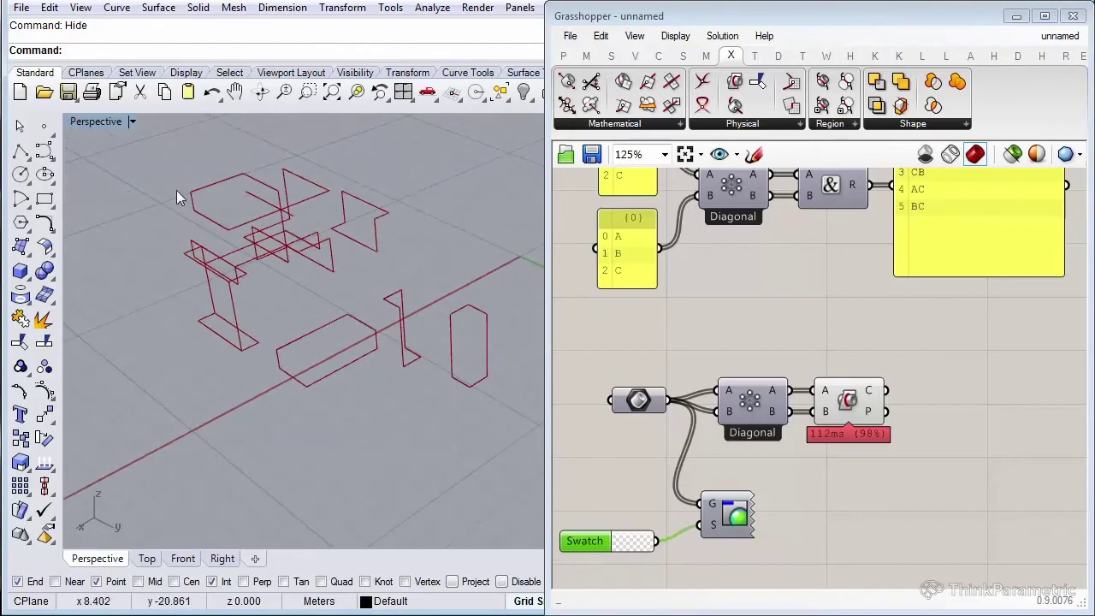
drag(179, 196, 524, 455)
key(Delete)
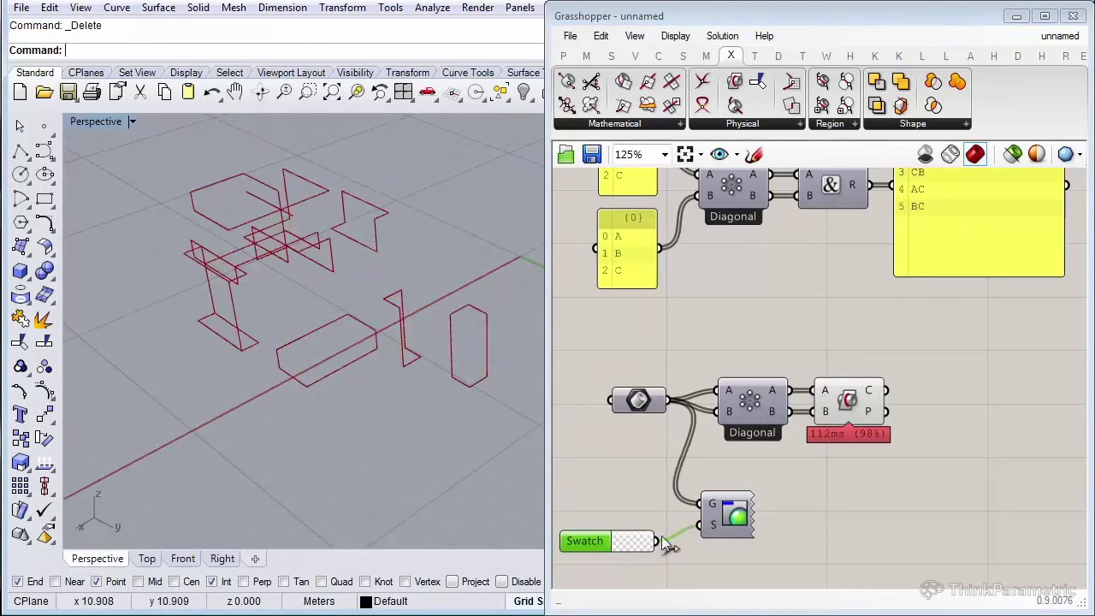
Set the boxes' Cross Reference component to Coincident matching.
scroll(733, 464, up, 3)
right_click(756, 368)
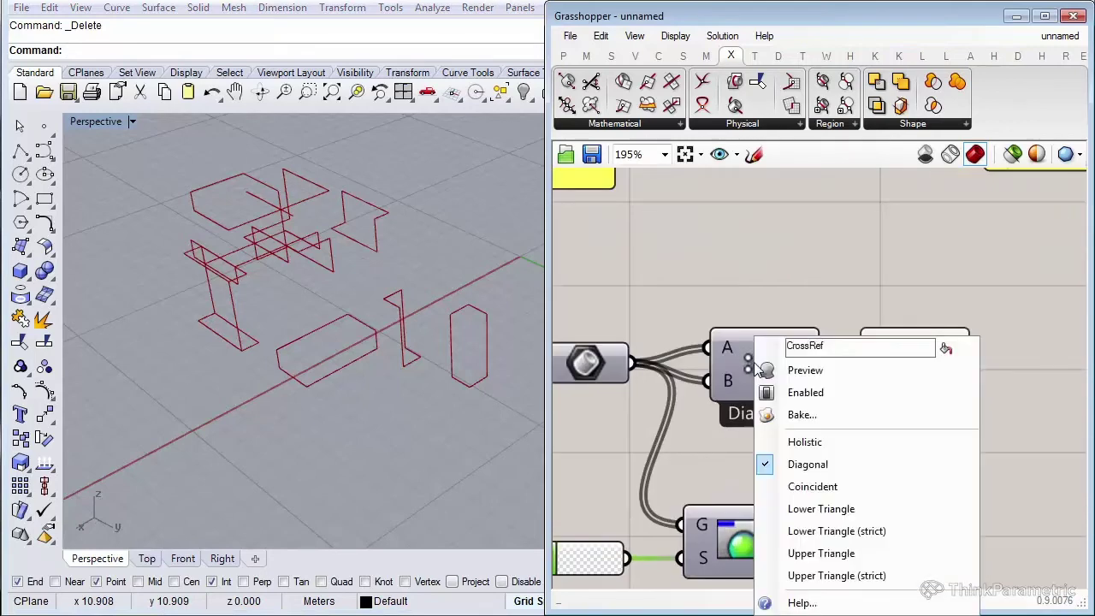
click(843, 489)
Add a third input C to the boxes' Cross Reference and remove it again.
scroll(788, 417, up, 2)
scroll(809, 377, up, 1)
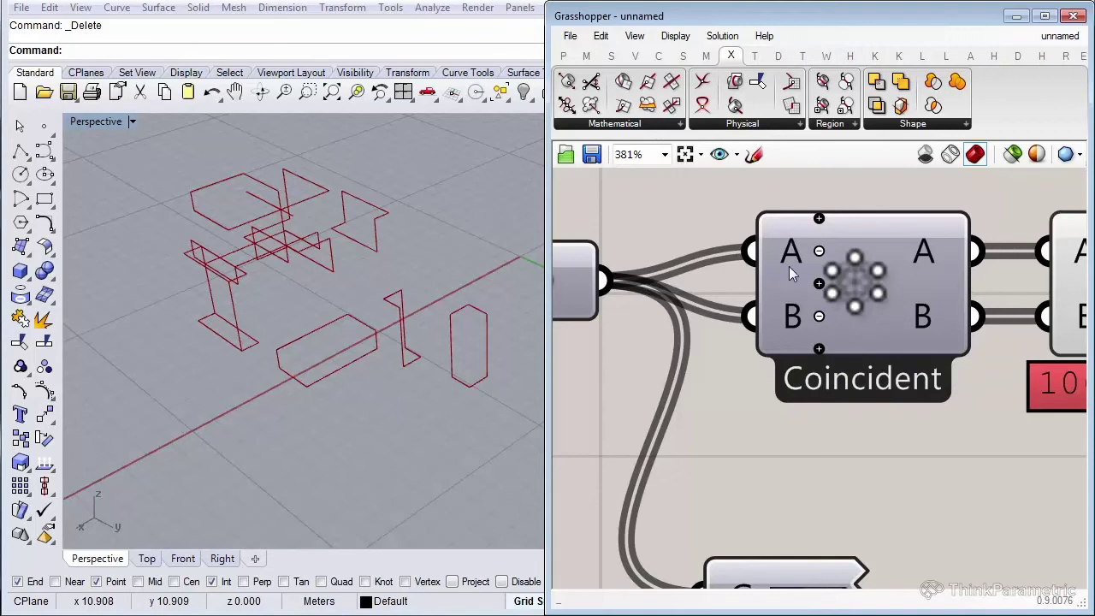
click(819, 350)
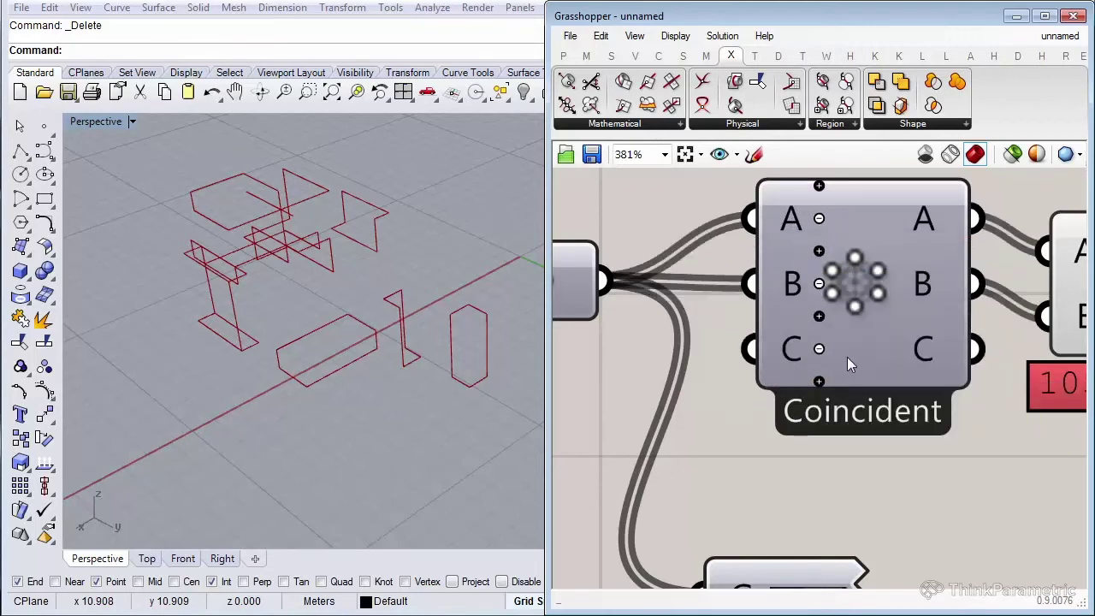
click(819, 350)
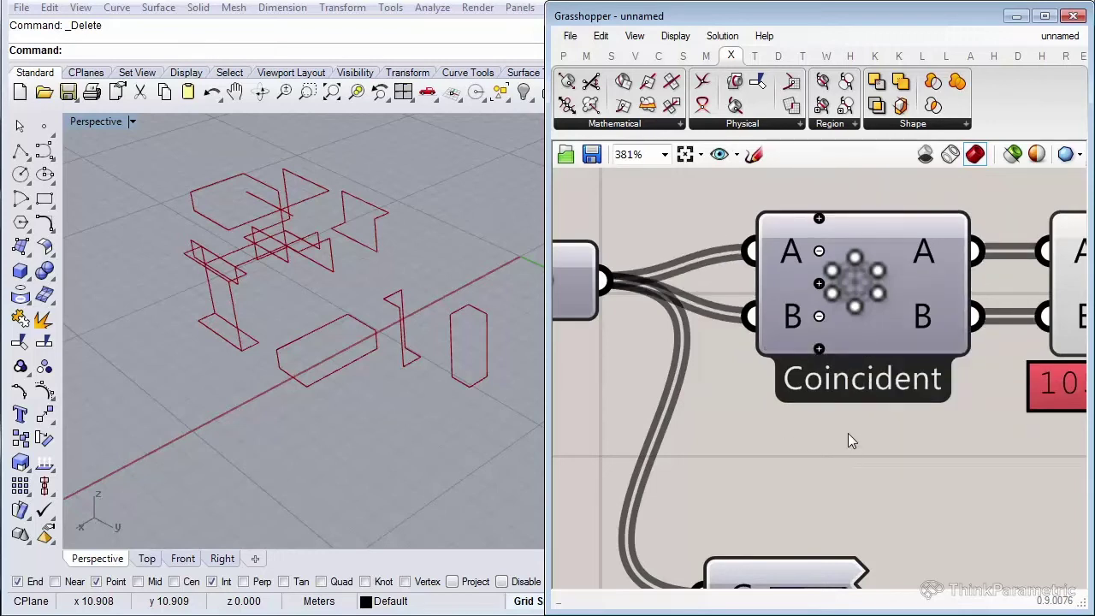
Set the boxes' Cross Reference to Lower Triangle matching and inspect the resulting intersection curves.
right_click(853, 288)
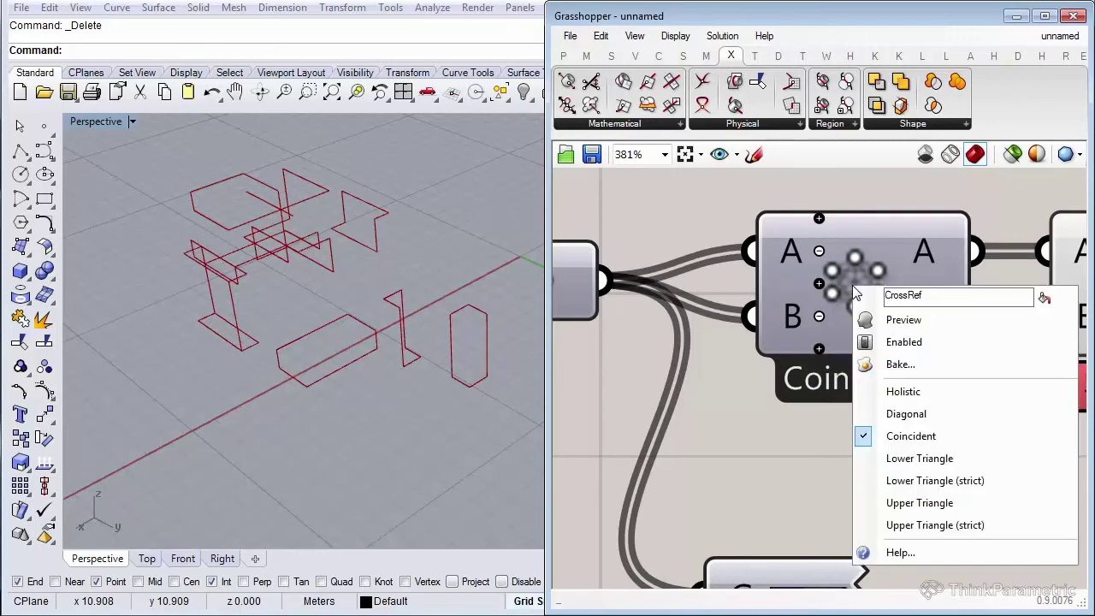
click(941, 460)
scroll(358, 298, down, 6)
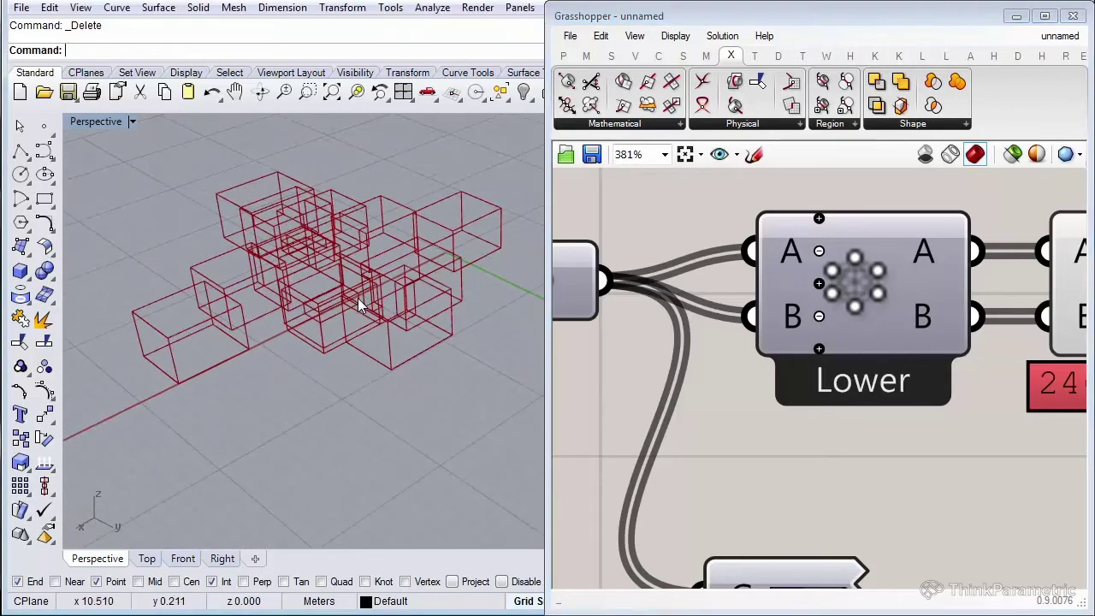
shift+right_drag(359, 299, 373, 330)
scroll(368, 335, up, 2)
scroll(827, 394, down, 3)
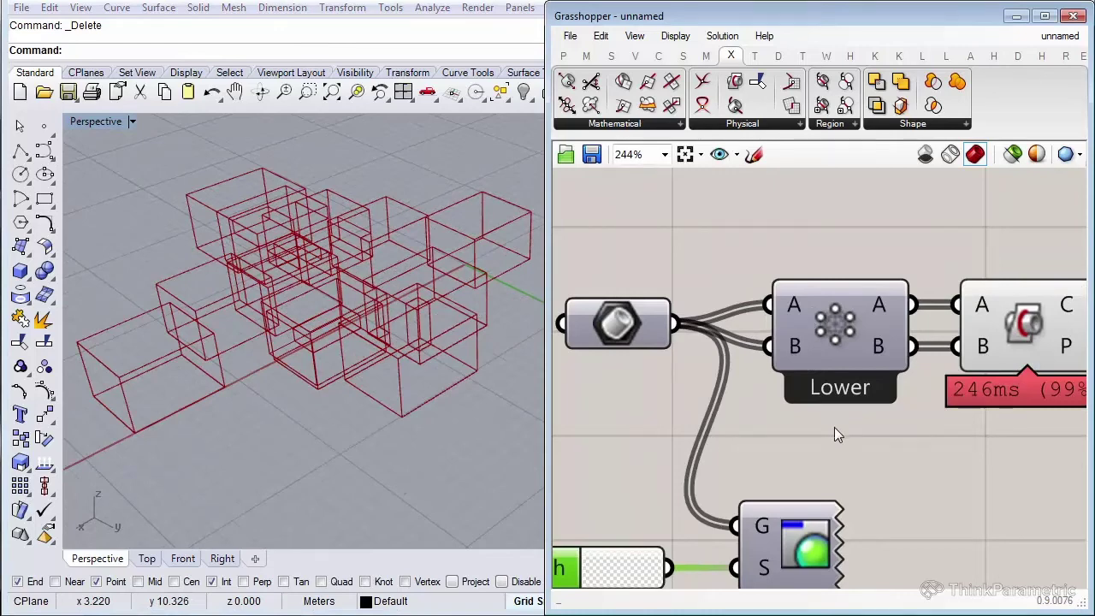
Shift the Custom Preview slightly to the right and place the swatch just beside its S input.
right_drag(835, 430, 826, 423)
scroll(826, 431, down, 1)
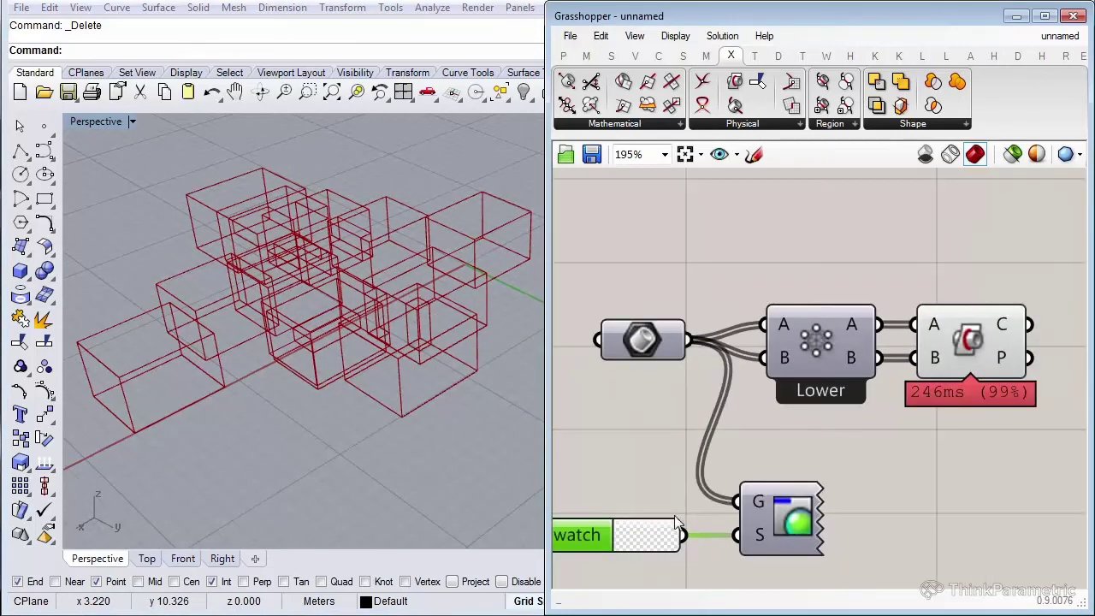
drag(782, 519, 820, 519)
drag(597, 543, 653, 550)
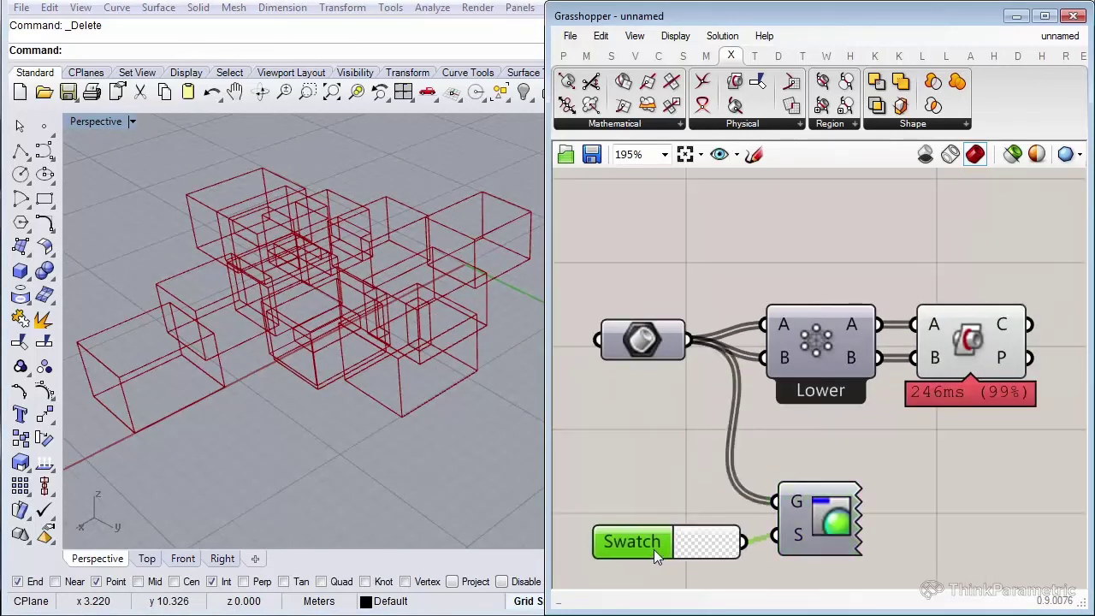
click(976, 437)
Bake the intersection curves produced with Lower Triangle matching into the Rhino model.
right_drag(976, 438, 931, 447)
click(935, 360)
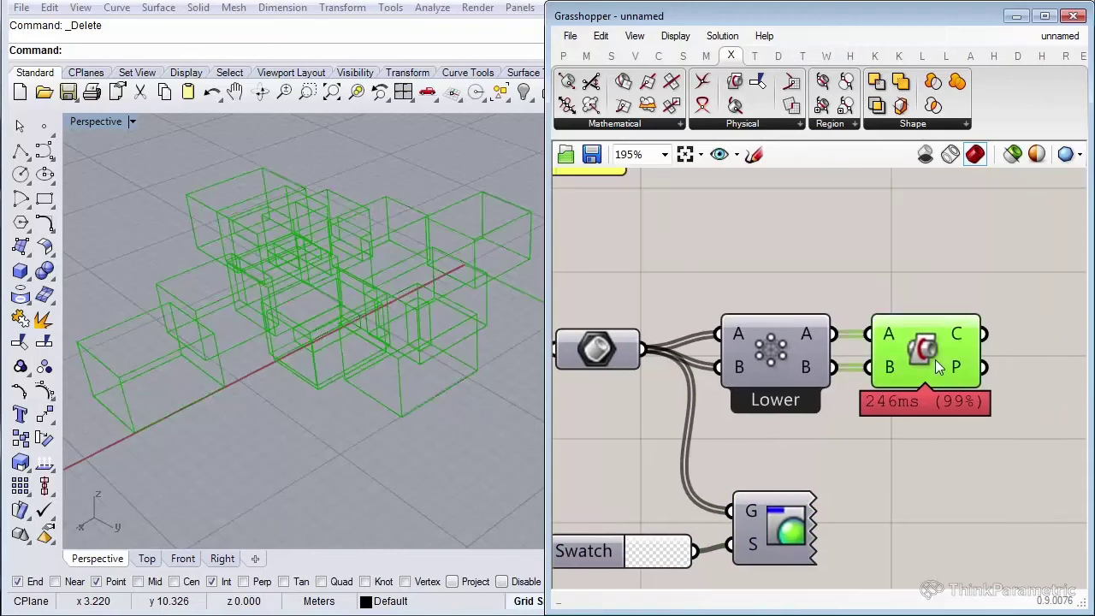
right_drag(181, 442, 223, 278)
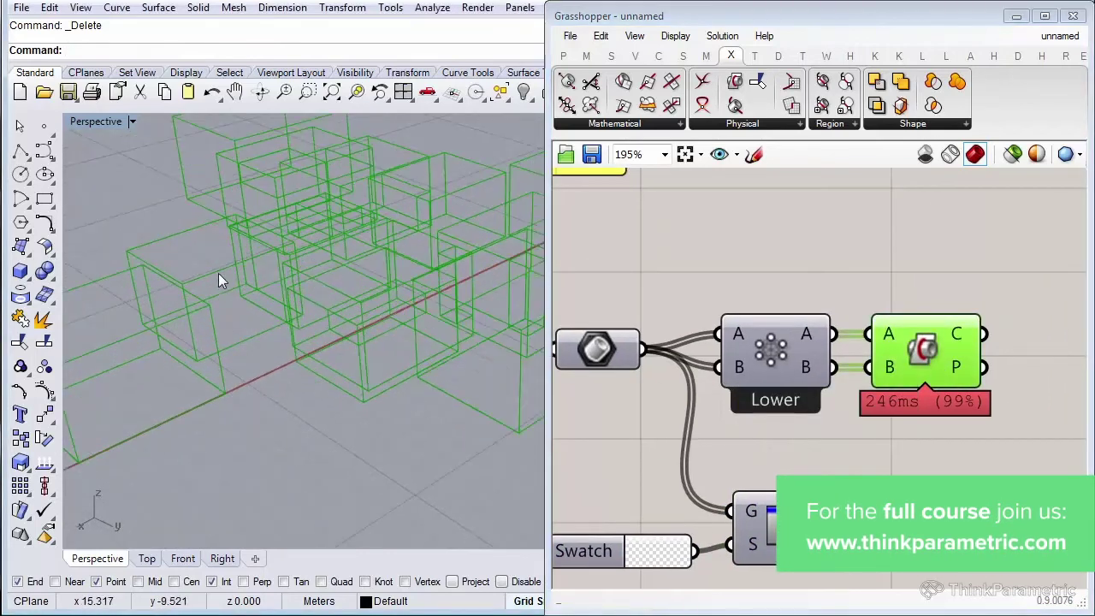
Examine the baked Lower Triangle curves by picking individual box edges and viewing the boxes from other angles.
click(223, 279)
click(342, 343)
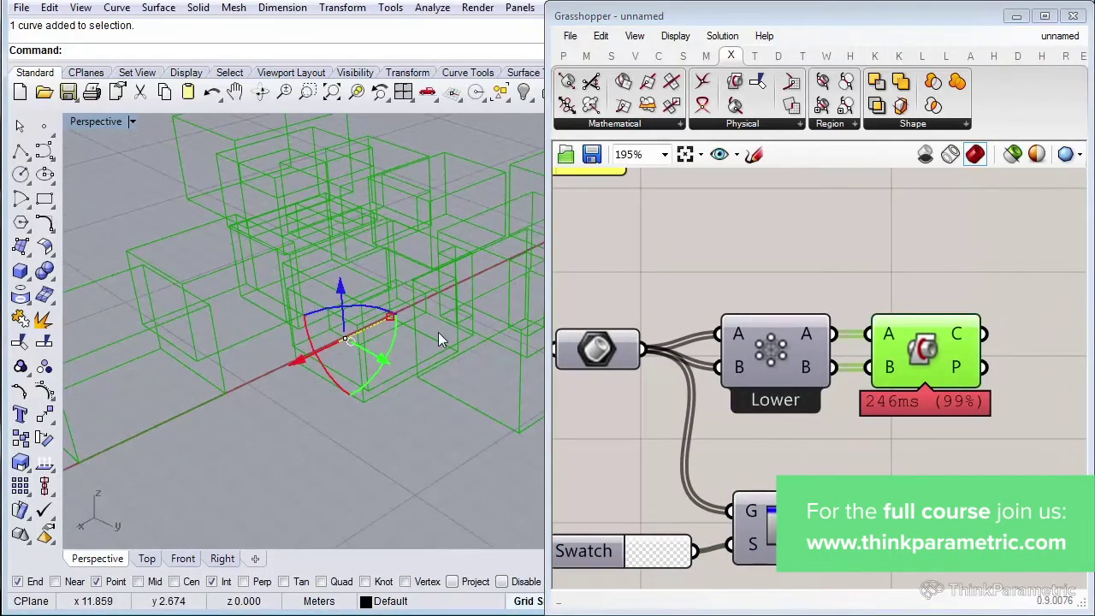
click(449, 329)
drag(436, 242, 450, 130)
right_drag(357, 317, 370, 352)
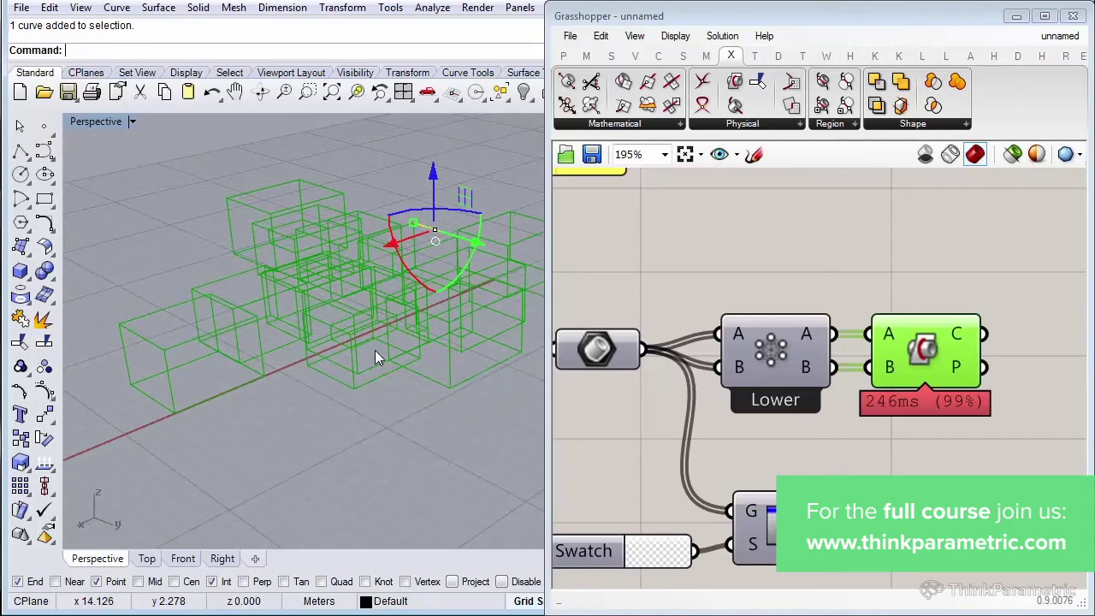
click(284, 439)
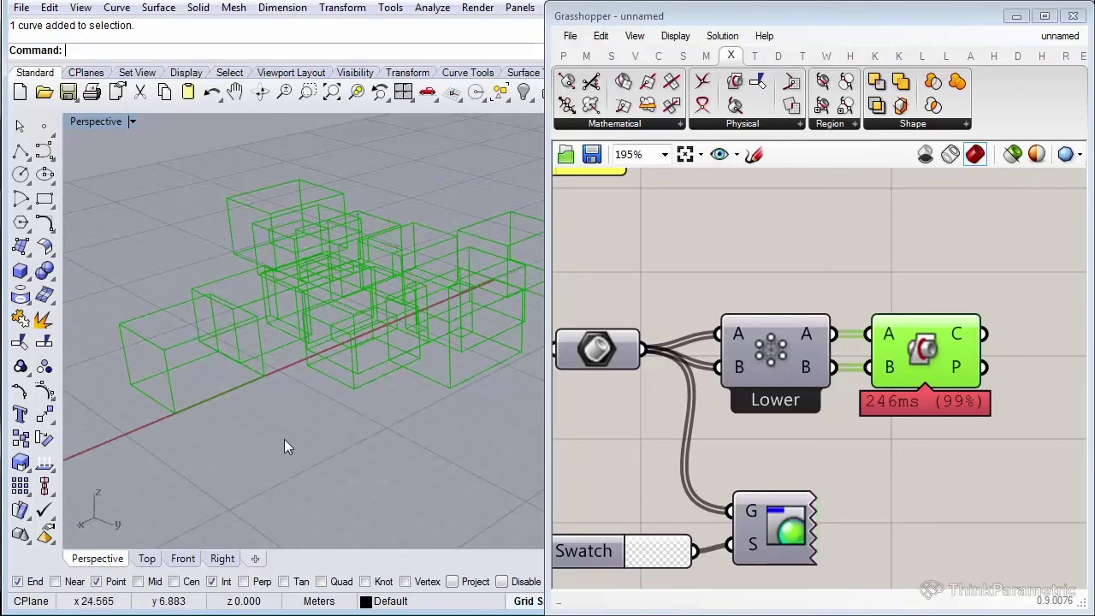
mouse_move(284, 439)
right_down()
mouse_move(278, 427)
mouse_move(269, 439)
right_up()
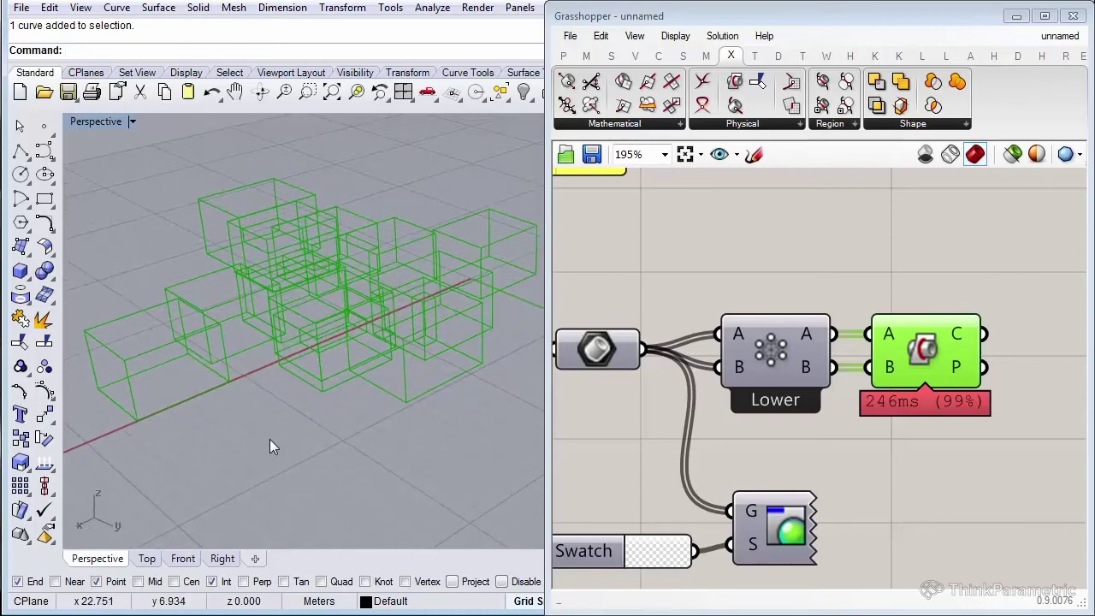
Set the boxes' Cross Reference to Lower Triangle (strict) matching.
click(881, 440)
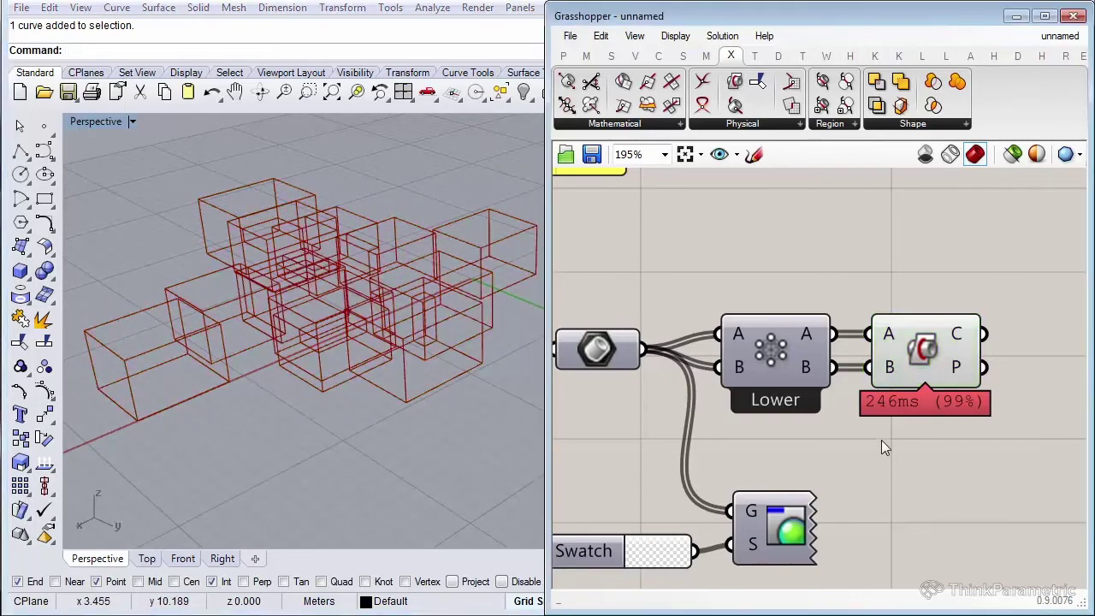
right_click(770, 352)
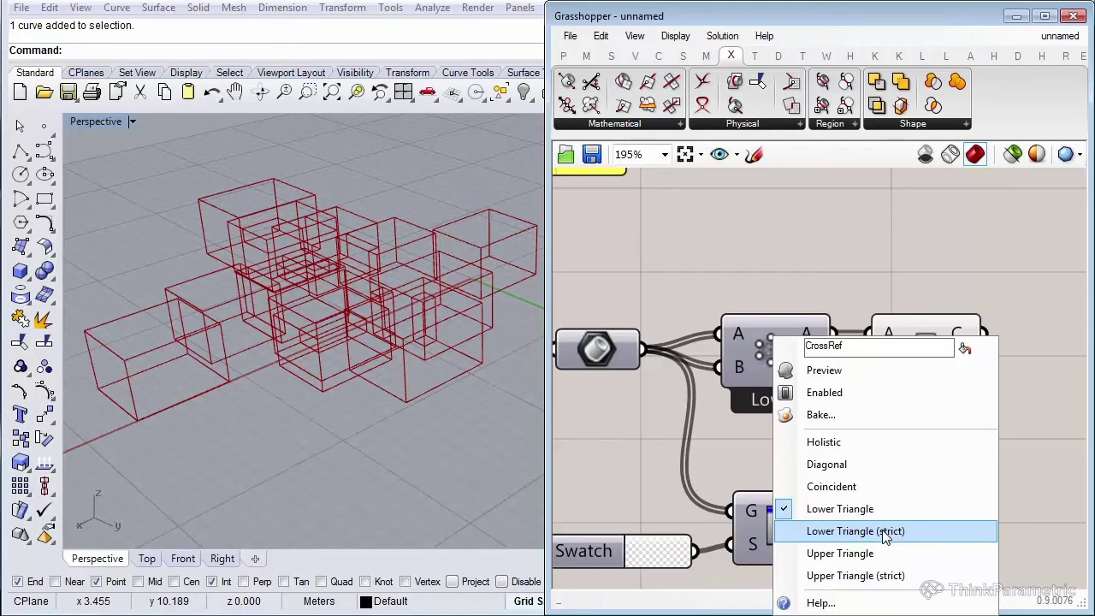
click(856, 531)
Delete the black baked box outlines and curves from the Rhino model.
scroll(422, 443, down, 3)
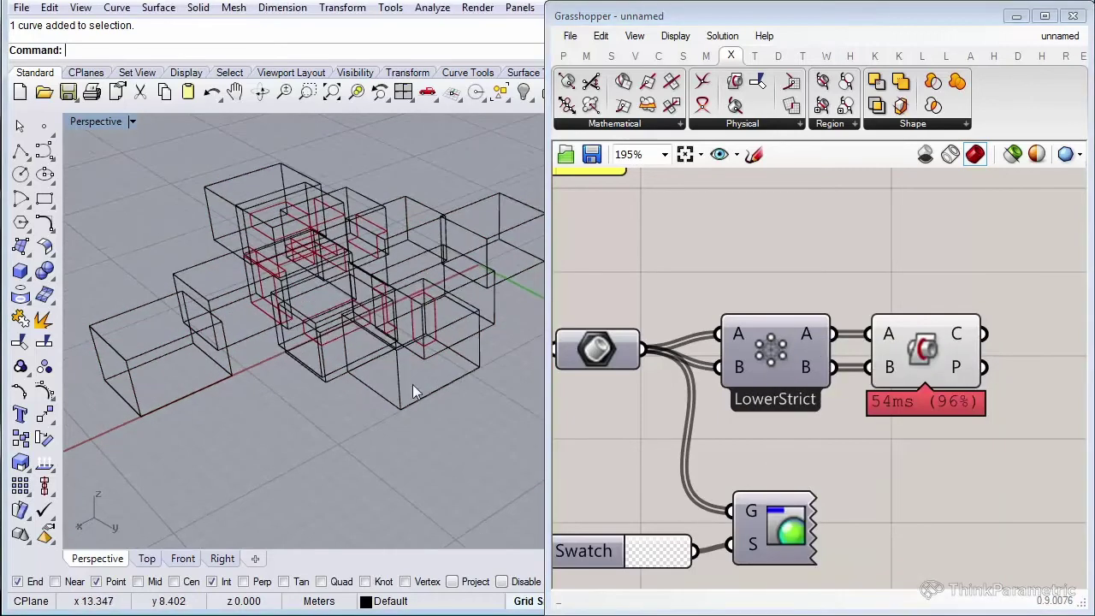
key(Delete)
right_drag(532, 453, 298, 381)
Turn the Custom Preview's display back on and inspect the strict Lower Triangle intersection curves among the boxes.
click(780, 508)
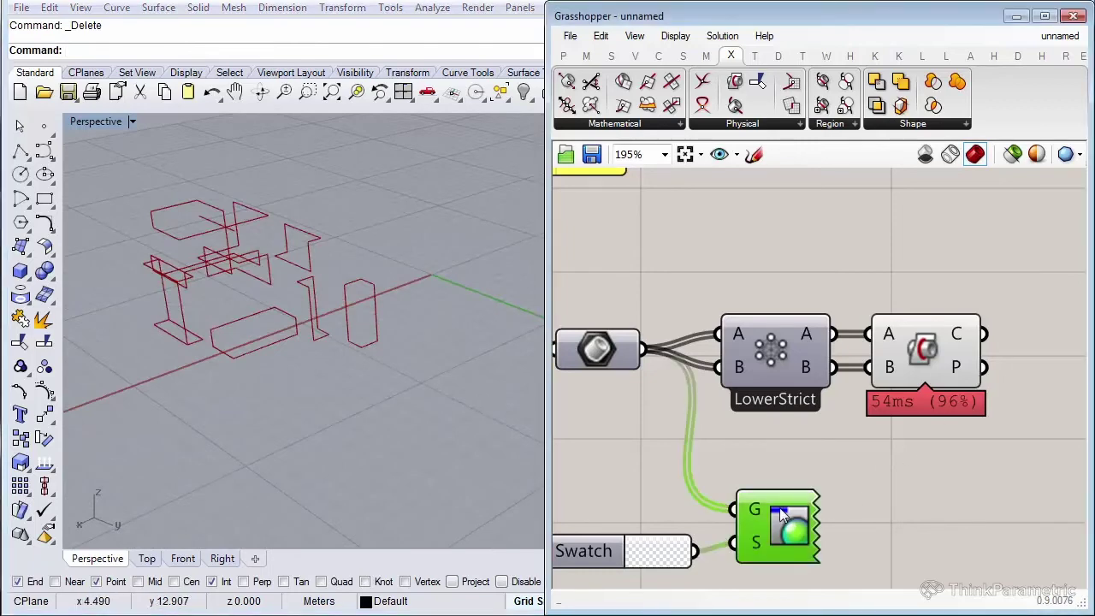
middle_click(777, 509)
click(809, 464)
click(866, 437)
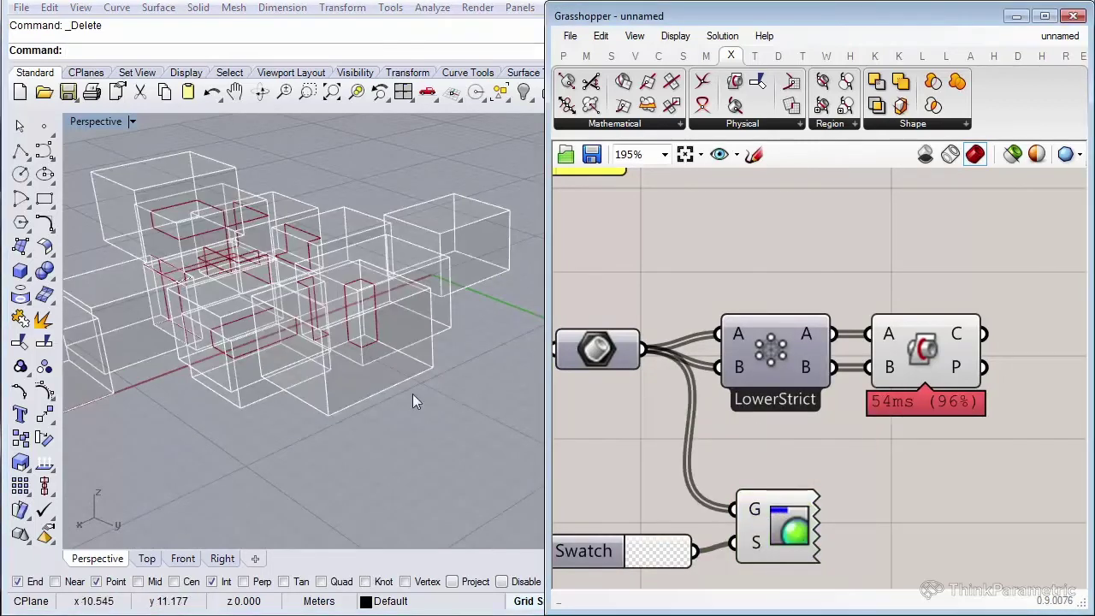
right_drag(332, 357, 303, 326)
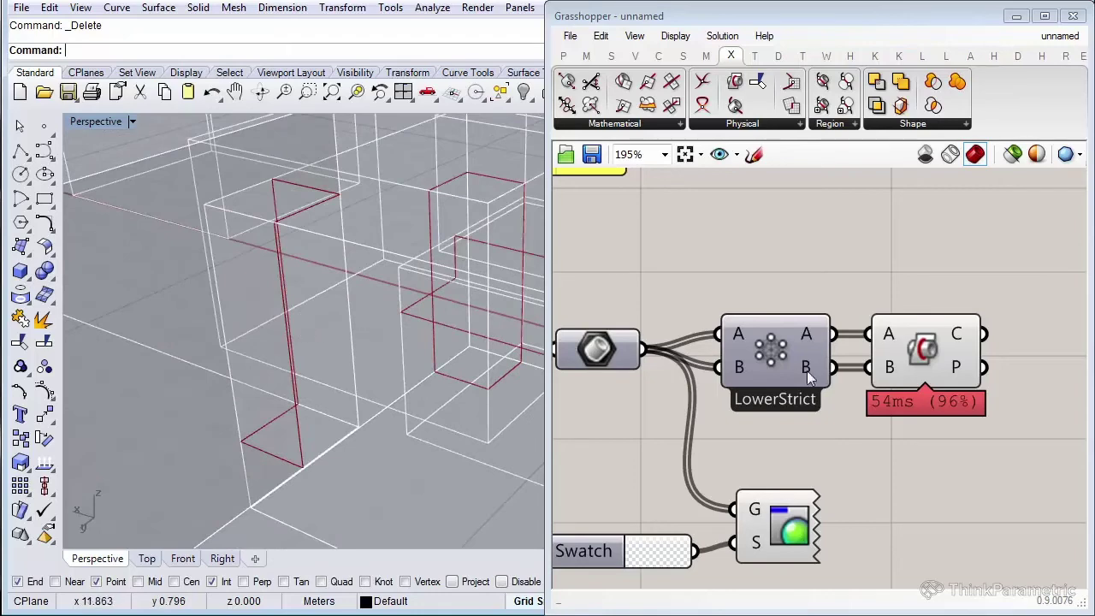
Select the box intersection component to highlight its curves and examine them among the boxes from other angles.
click(920, 361)
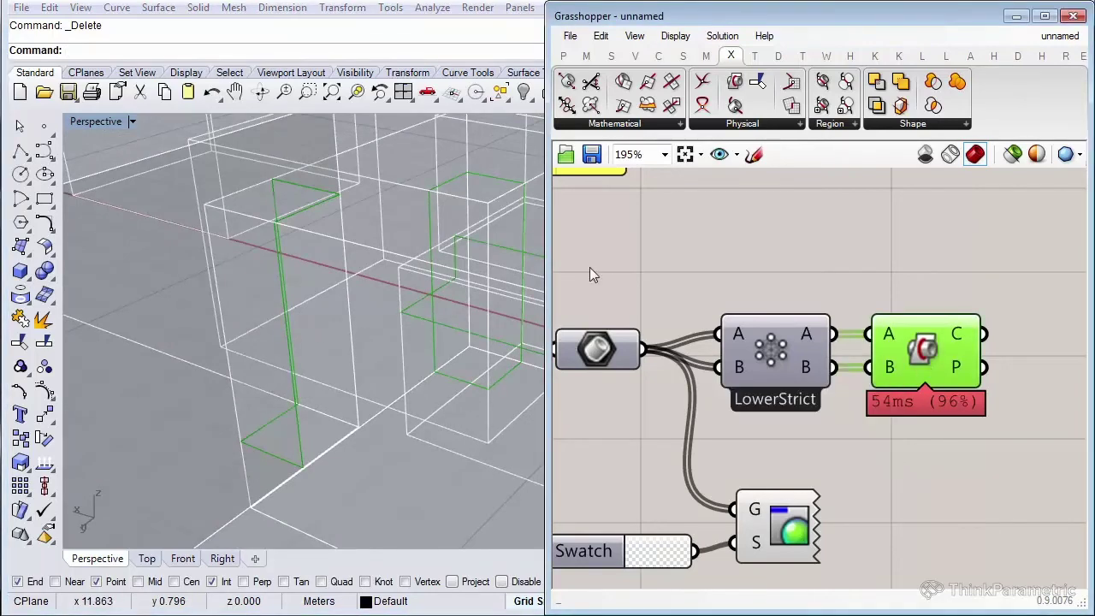
click(301, 209)
right_drag(242, 406, 256, 385)
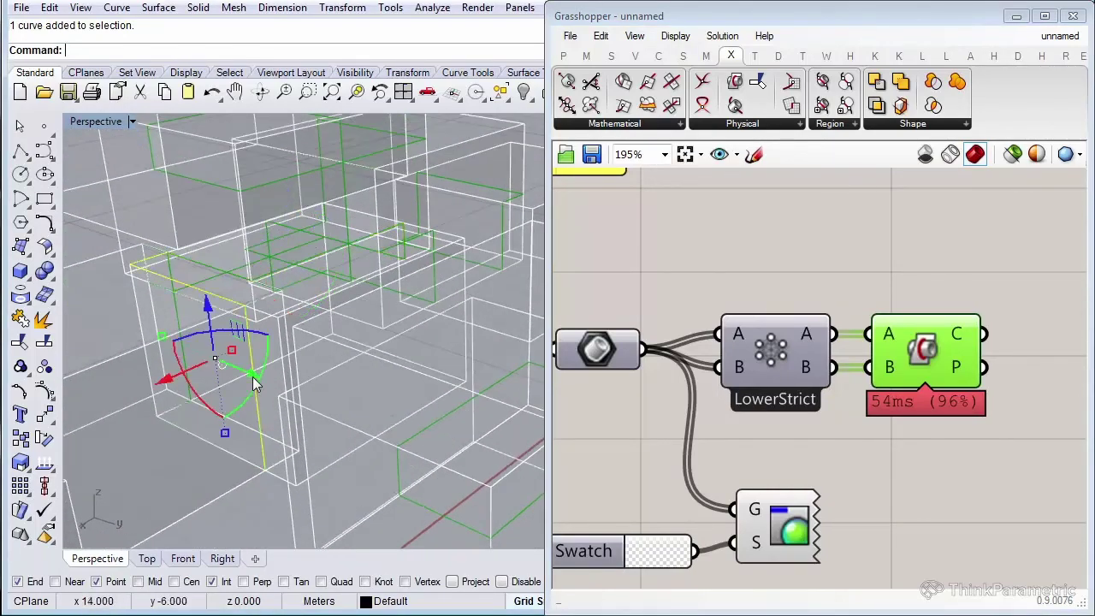
click(409, 392)
scroll(364, 369, down, 5)
right_drag(359, 368, 347, 392)
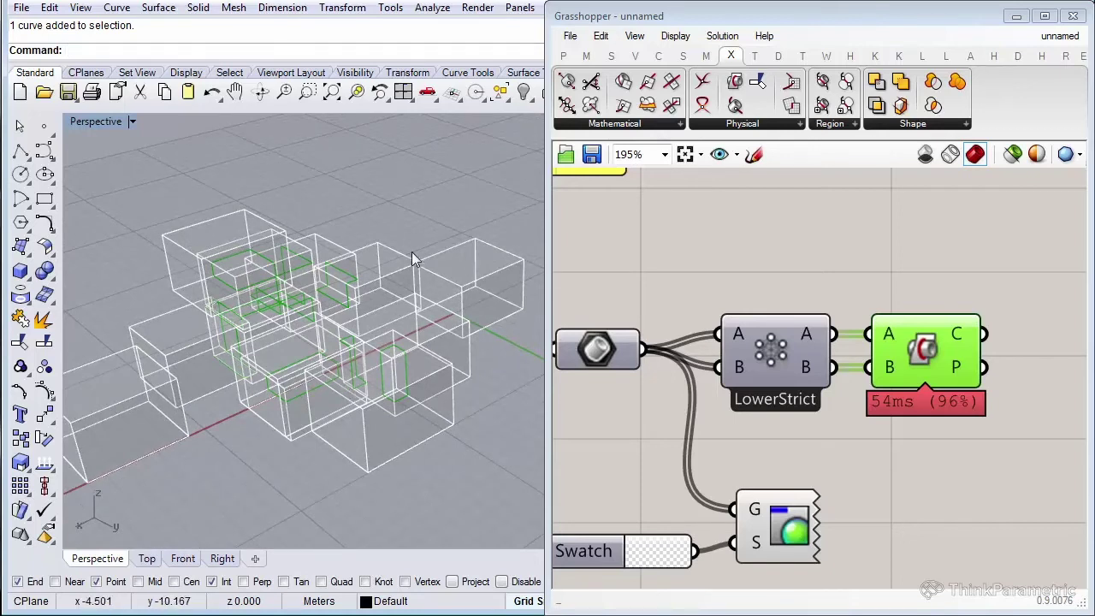
click(888, 246)
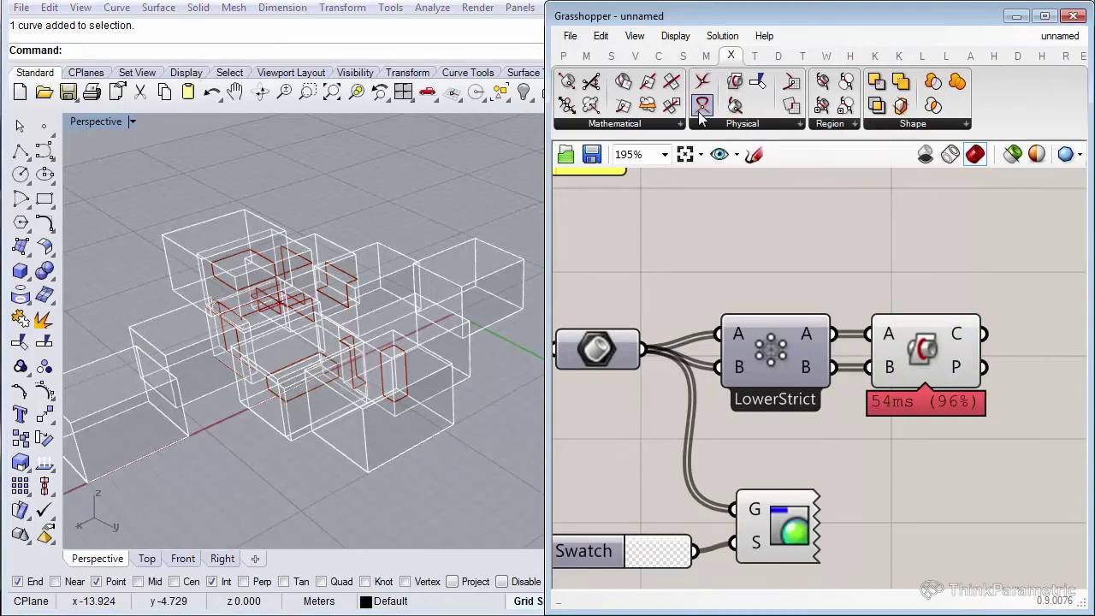
Add a Multiple Curves intersection component below the box definition and check what its C input expects.
click(725, 125)
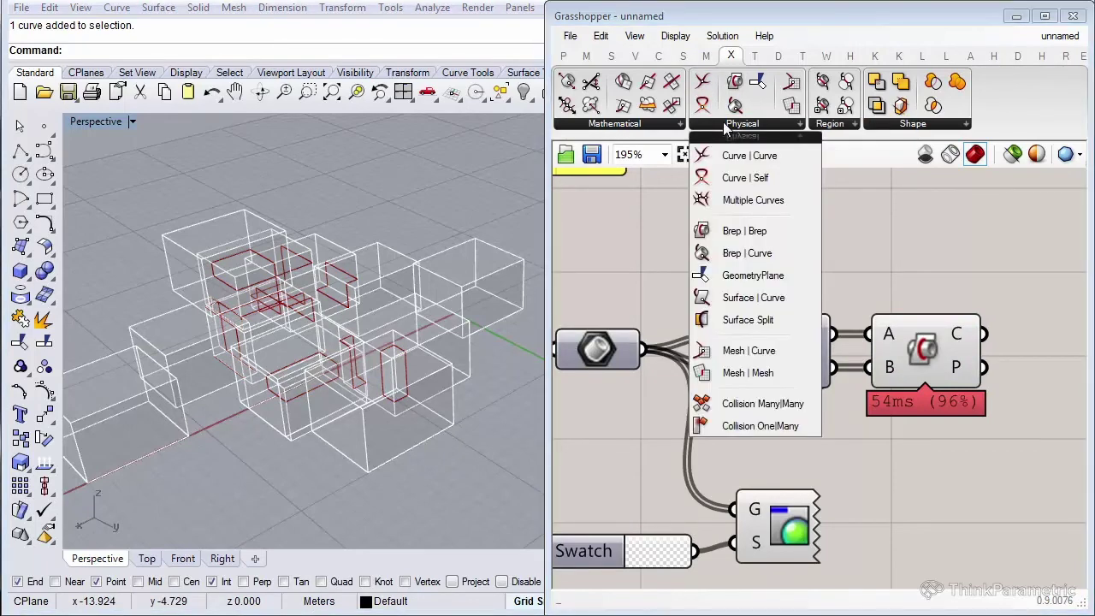
drag(754, 204, 824, 416)
scroll(719, 257, down, 5)
scroll(825, 445, up, 6)
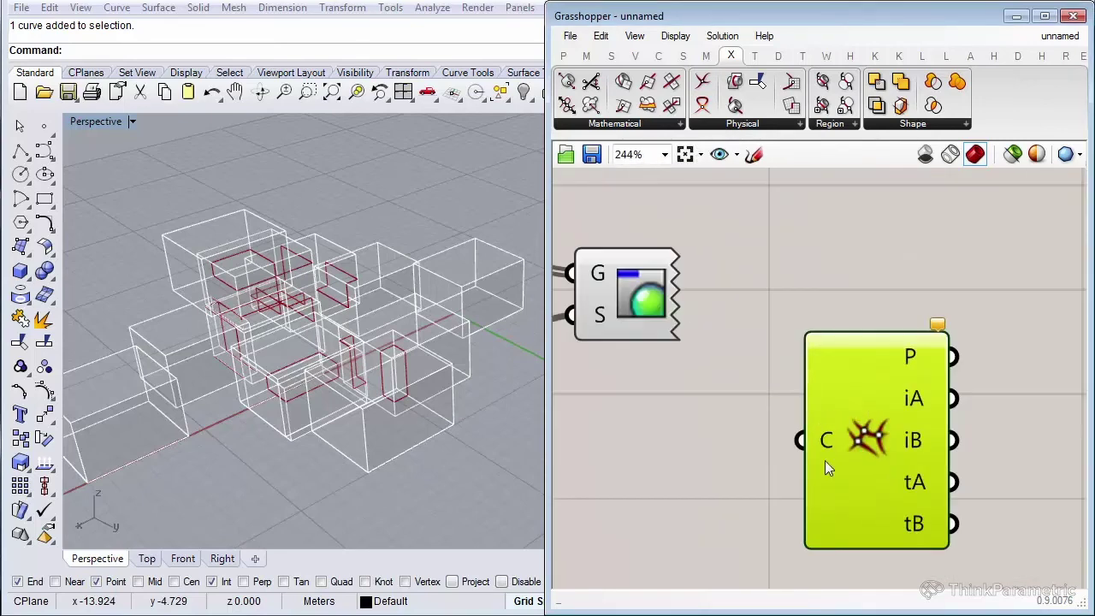
mouse_move(828, 449)
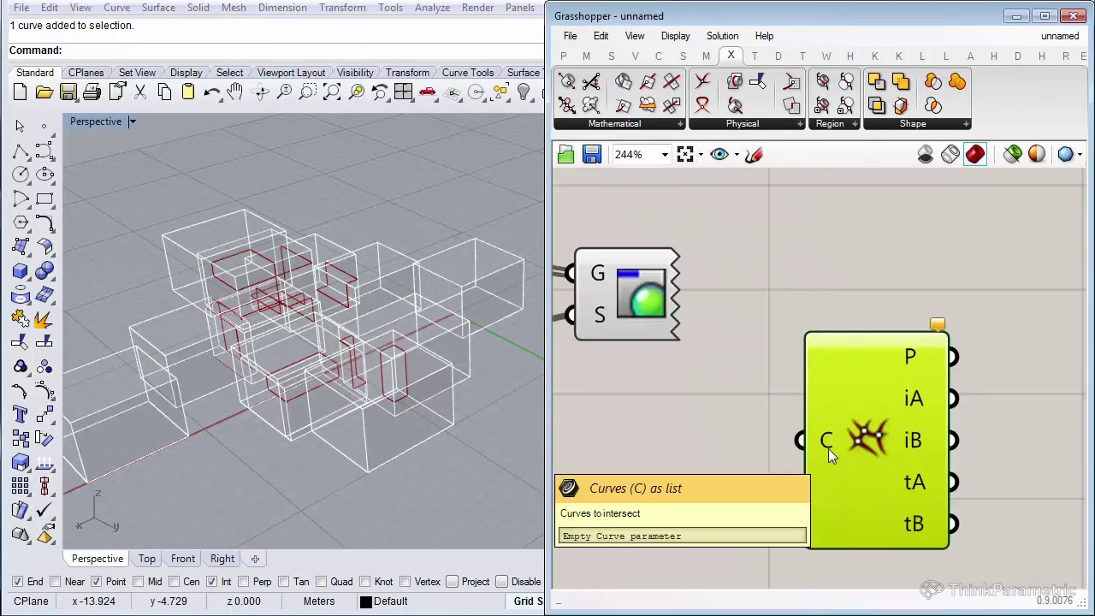
right_drag(827, 448, 970, 452)
scroll(920, 430, down, 3)
right_drag(885, 413, 872, 426)
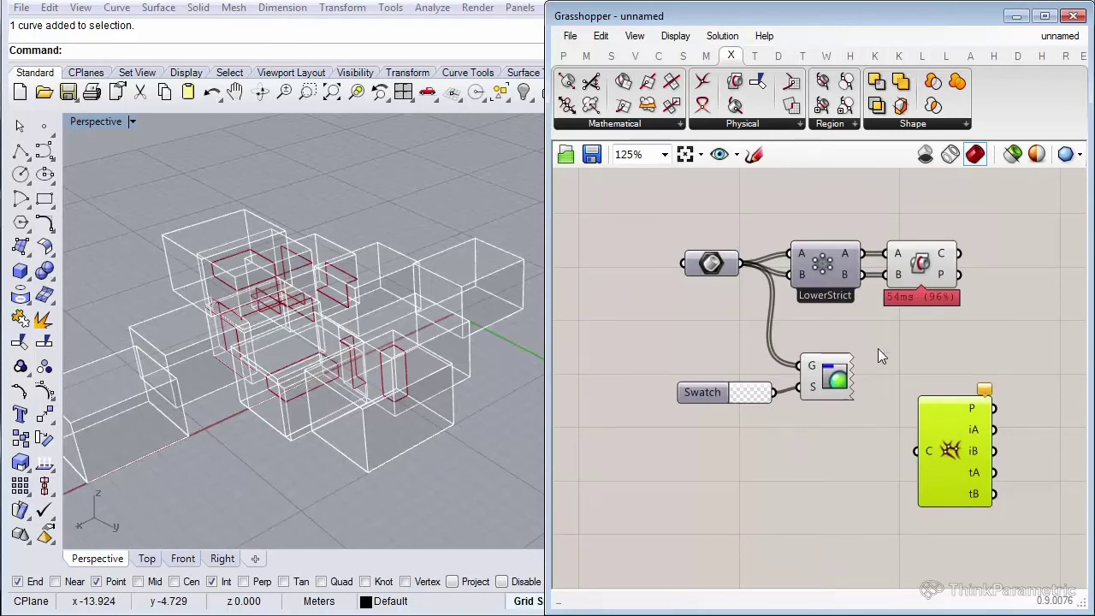
Duplicate the strict Lower Triangle Cross Reference component into the empty canvas area below the Custom Preview.
click(843, 319)
click(824, 278)
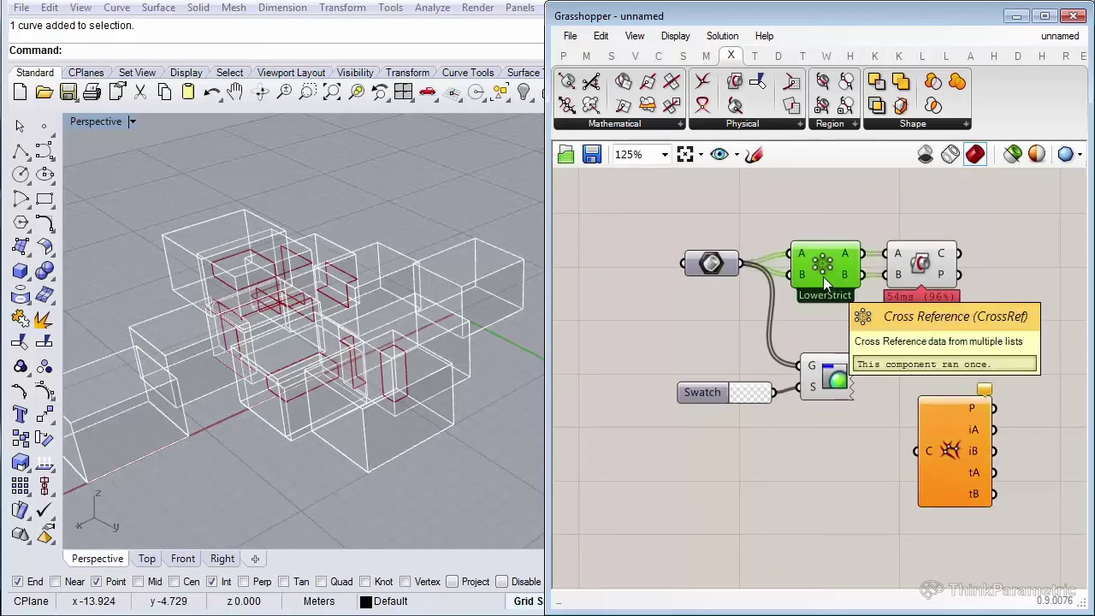
drag(823, 277, 823, 471)
Disconnect the Brep parameter from both the A and B inputs of the copied Cross Reference.
scroll(823, 472, up, 3)
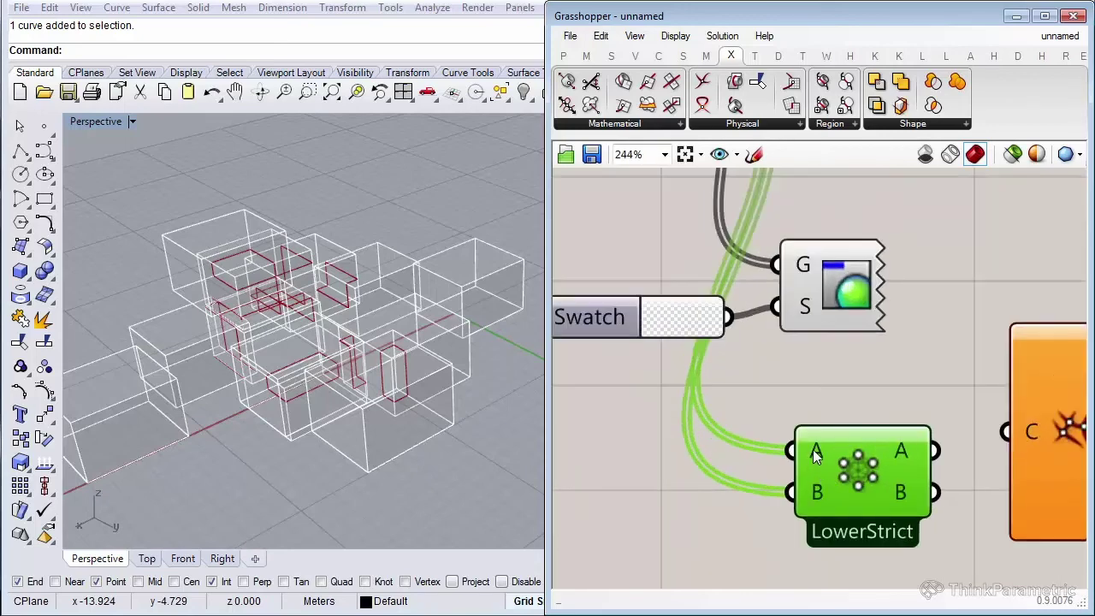
right_click(815, 456)
mouse_move(835, 313)
click(753, 318)
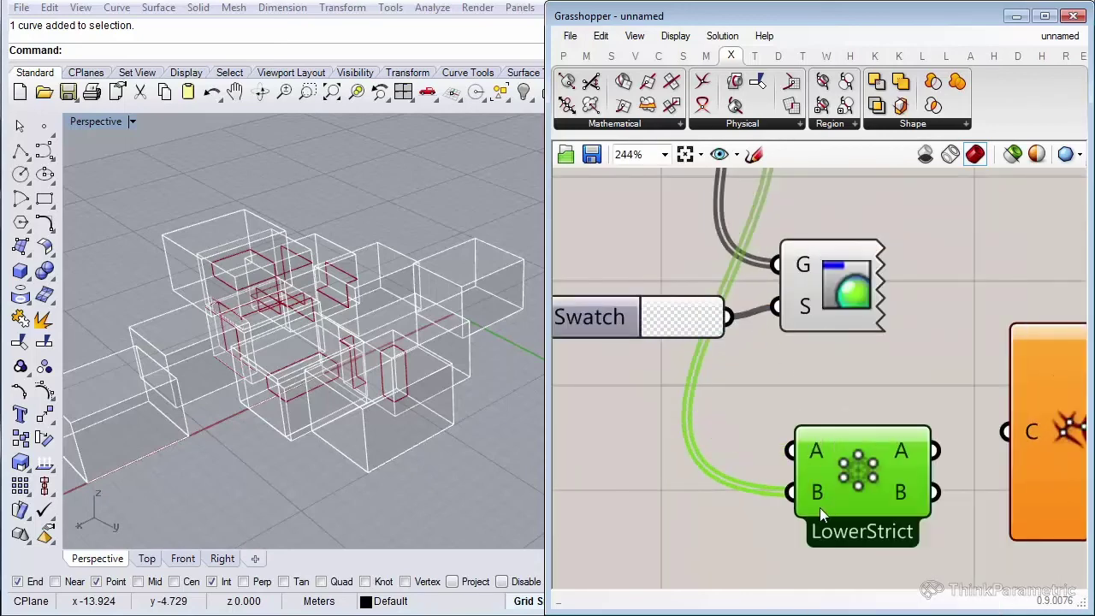
right_click(819, 507)
click(757, 317)
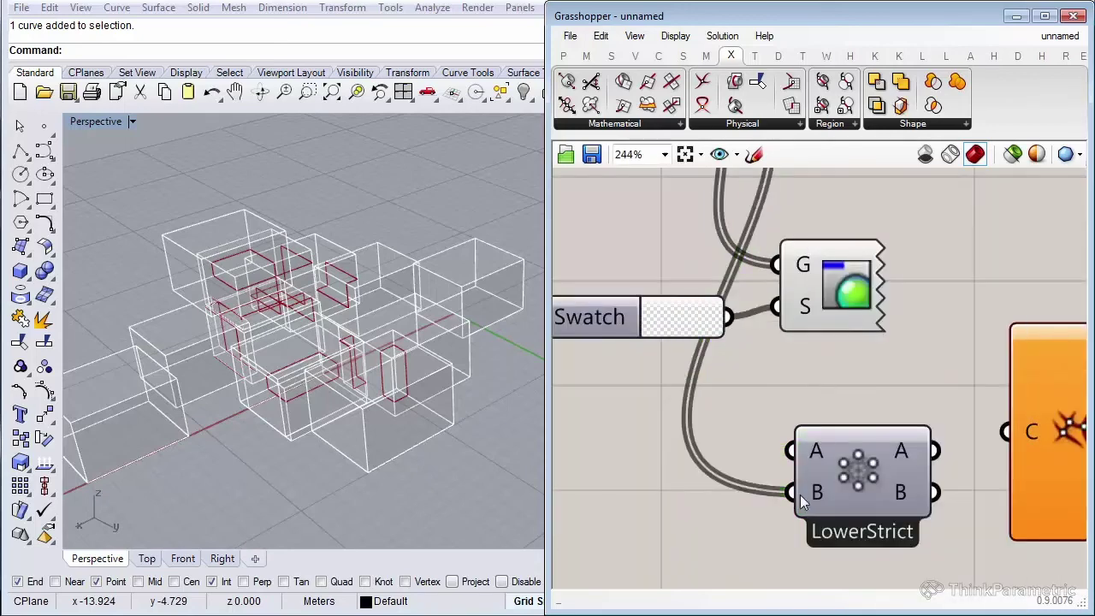
right_click(800, 497)
mouse_move(873, 321)
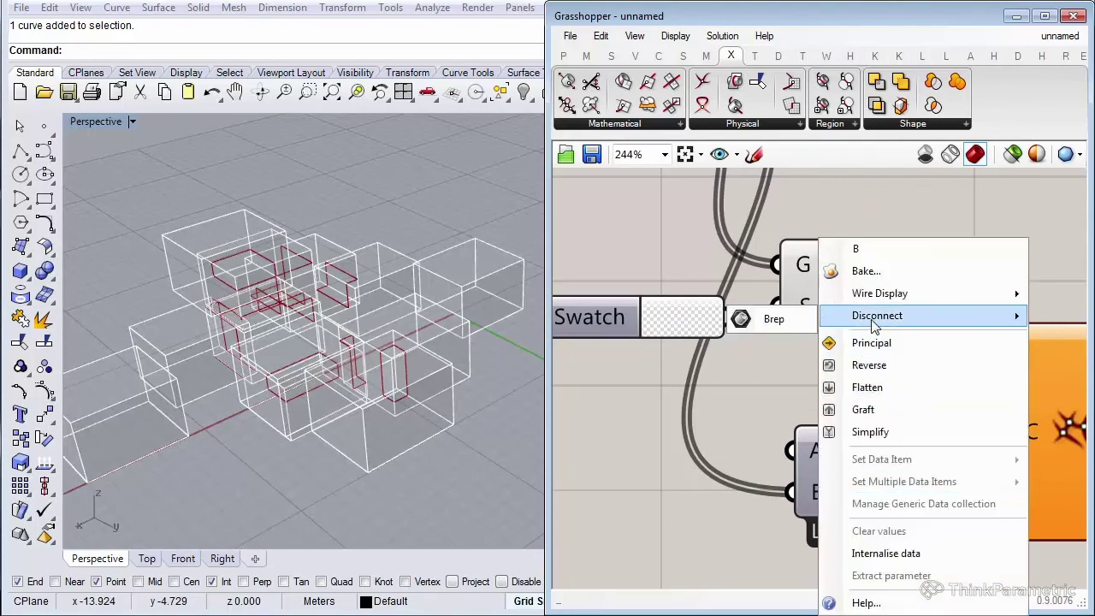
click(772, 318)
scroll(711, 488, down, 3)
Add a Curve parameter and connect it to both the A and B inputs of the copied Cross Reference.
double_click(694, 487)
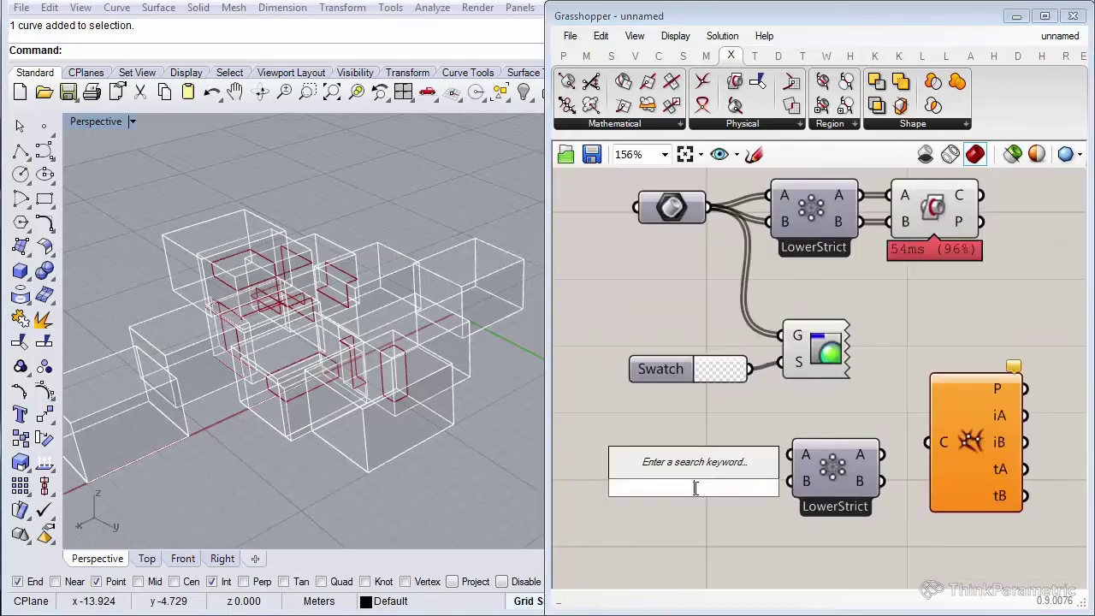
text(curve)
key(Return)
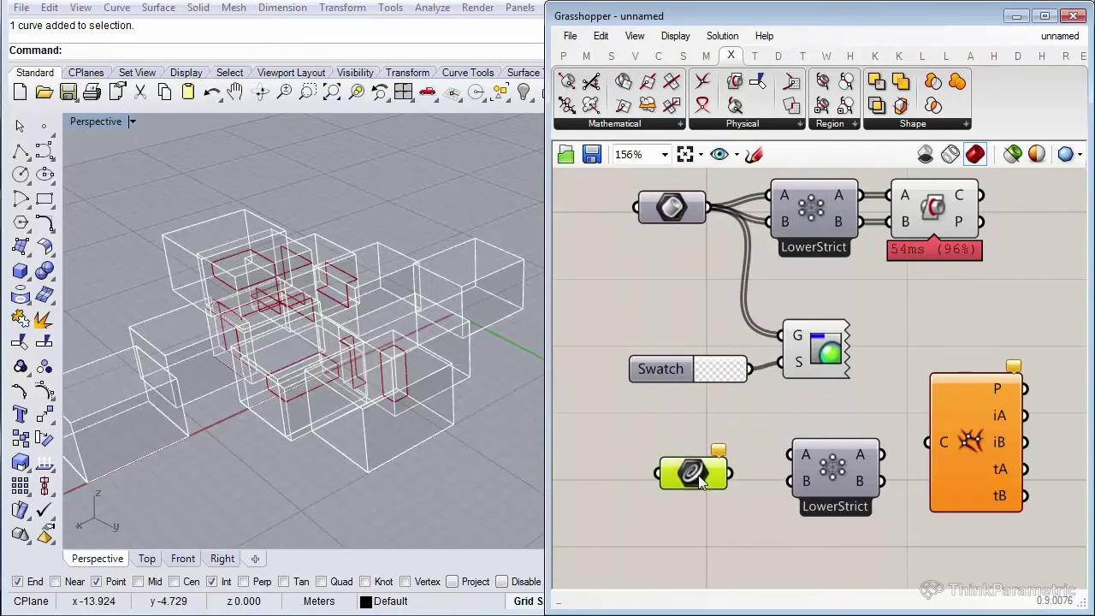
drag(730, 473, 707, 468)
right_drag(795, 464, 715, 457)
Add a Curve | Curve intersection component and wire the copied Cross Reference's A and B outputs to its A and B inputs.
drag(883, 431, 980, 441)
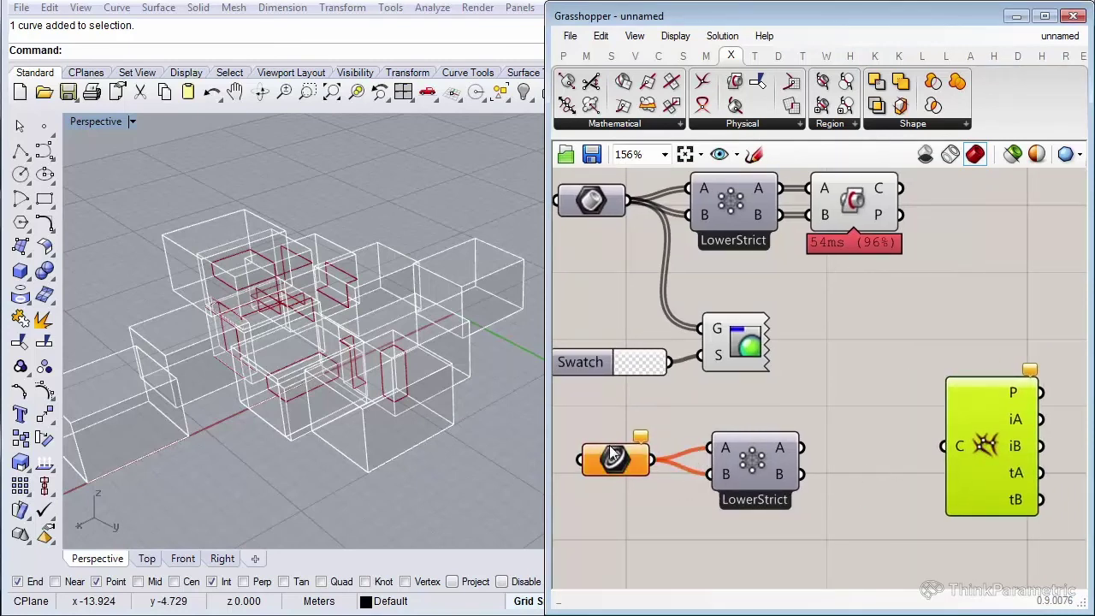
click(618, 468)
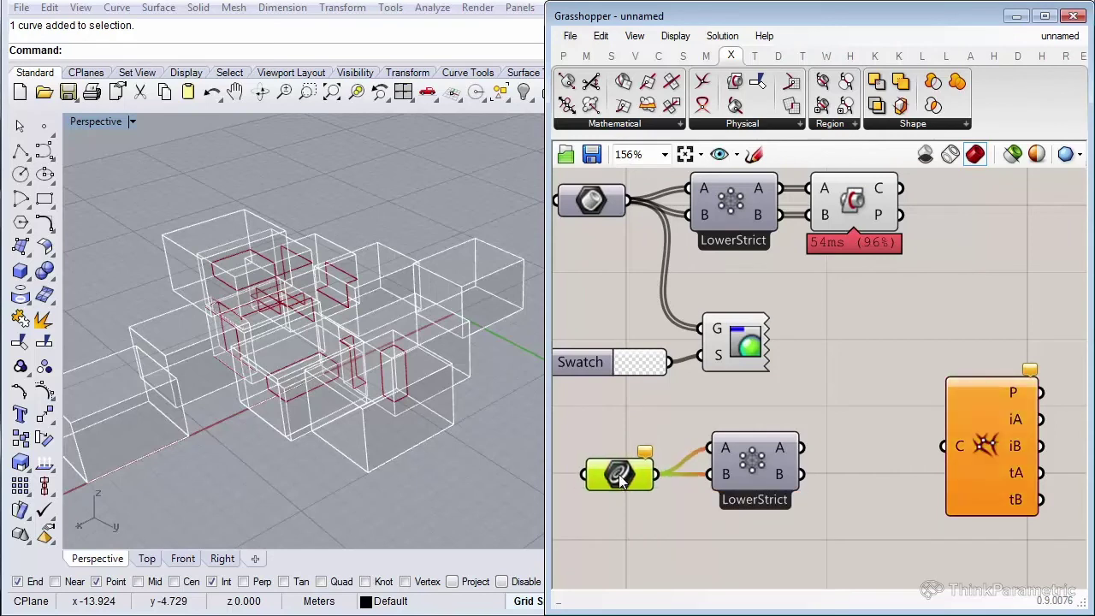
right_drag(1037, 456, 900, 438)
drag(868, 469, 1017, 482)
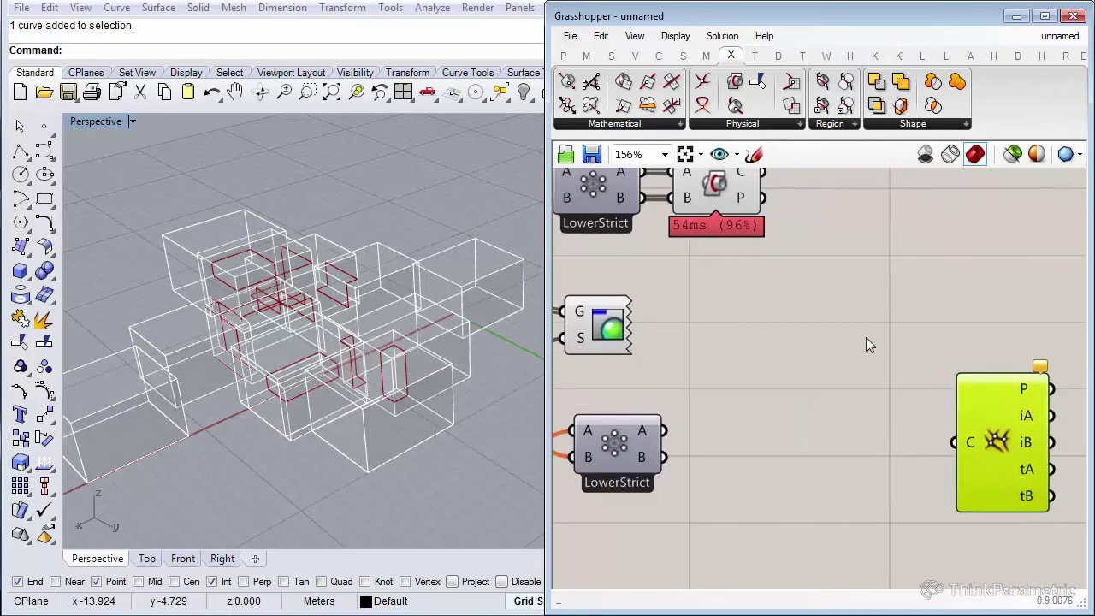
drag(701, 83, 680, 480)
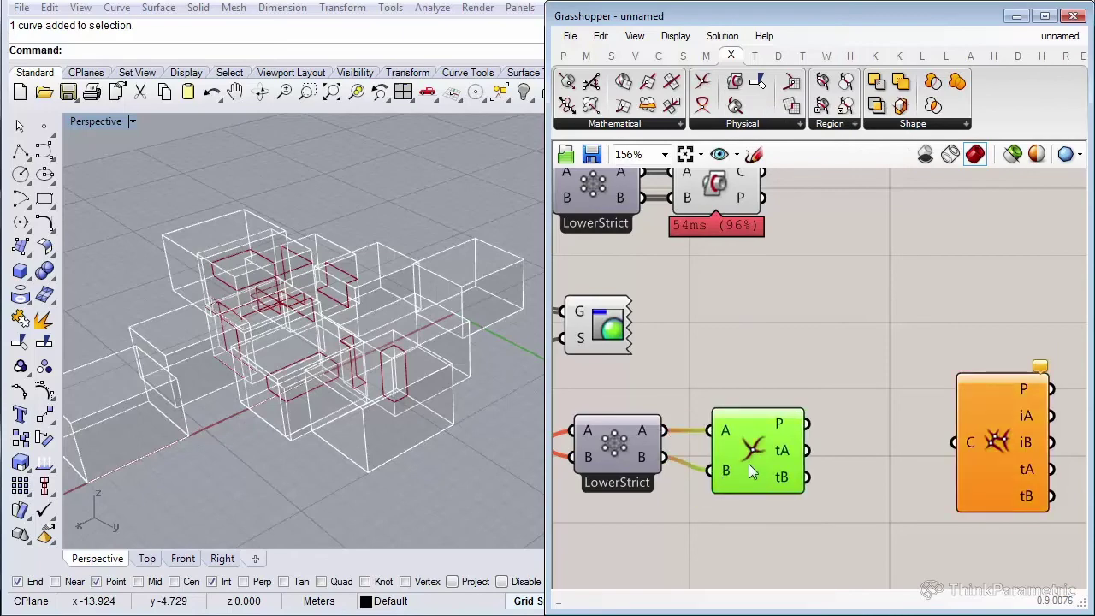
scroll(629, 499, down, 1)
right_drag(624, 501, 744, 488)
click(746, 490)
Group the Curve parameter, the copied Cross Reference and the Curve | Curve component.
drag(601, 396, 909, 516)
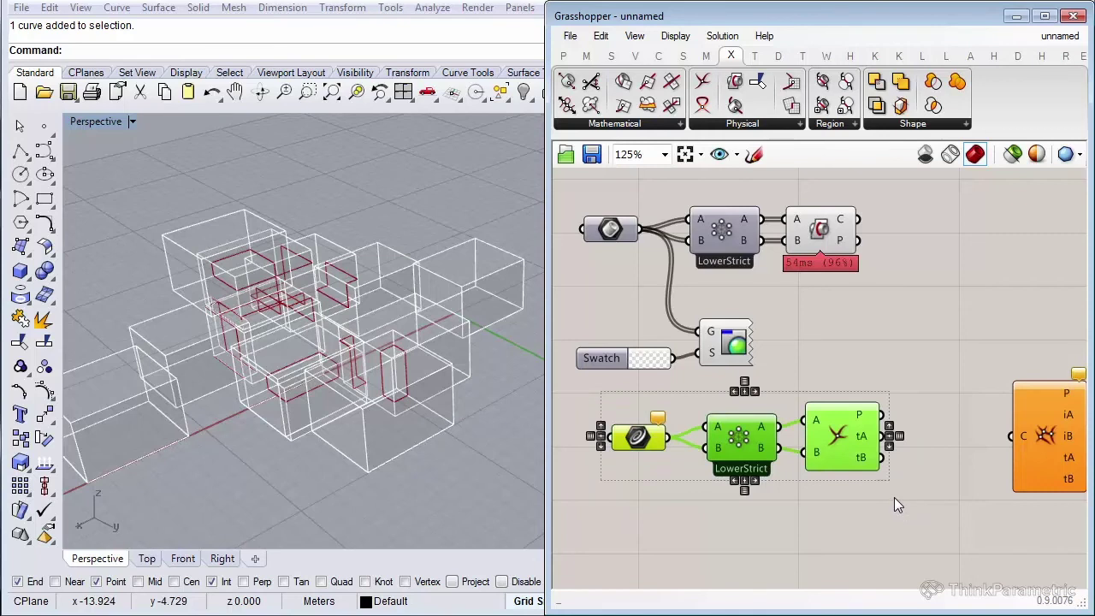
key(ctrl+g)
click(895, 495)
Move the Multiple Curves component close beside the grouped curve intersection definition for comparison.
right_drag(971, 465, 949, 467)
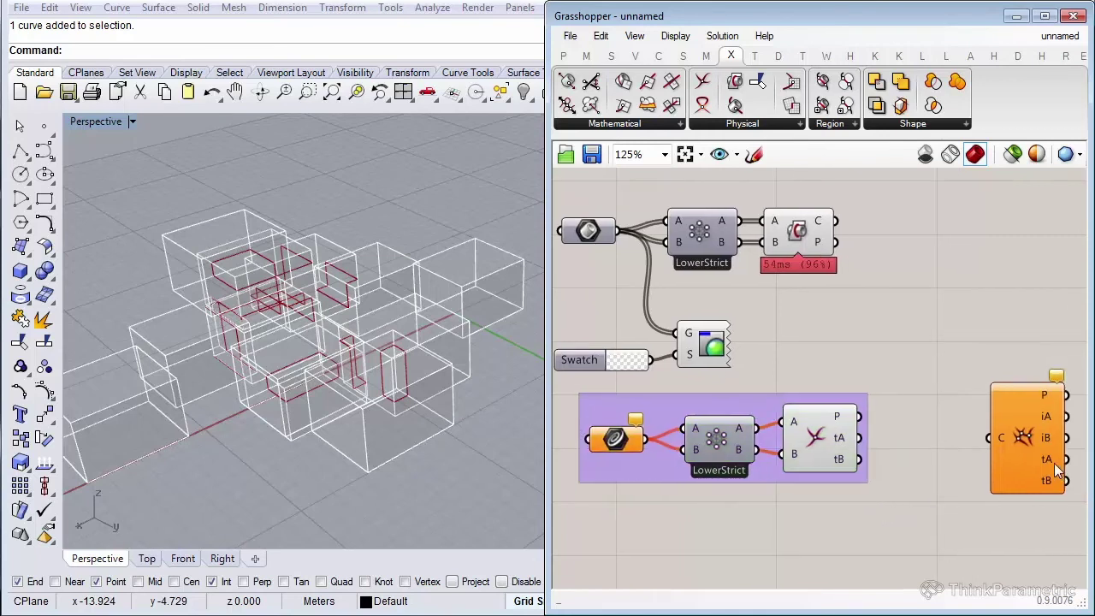
right_drag(733, 489, 746, 456)
drag(1002, 436, 945, 430)
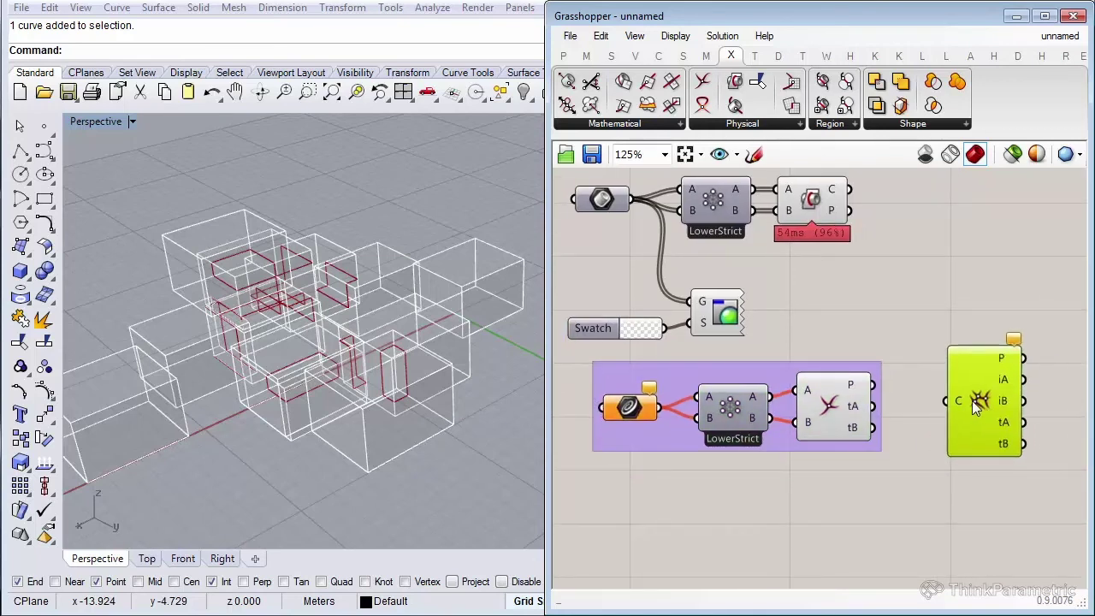
click(959, 469)
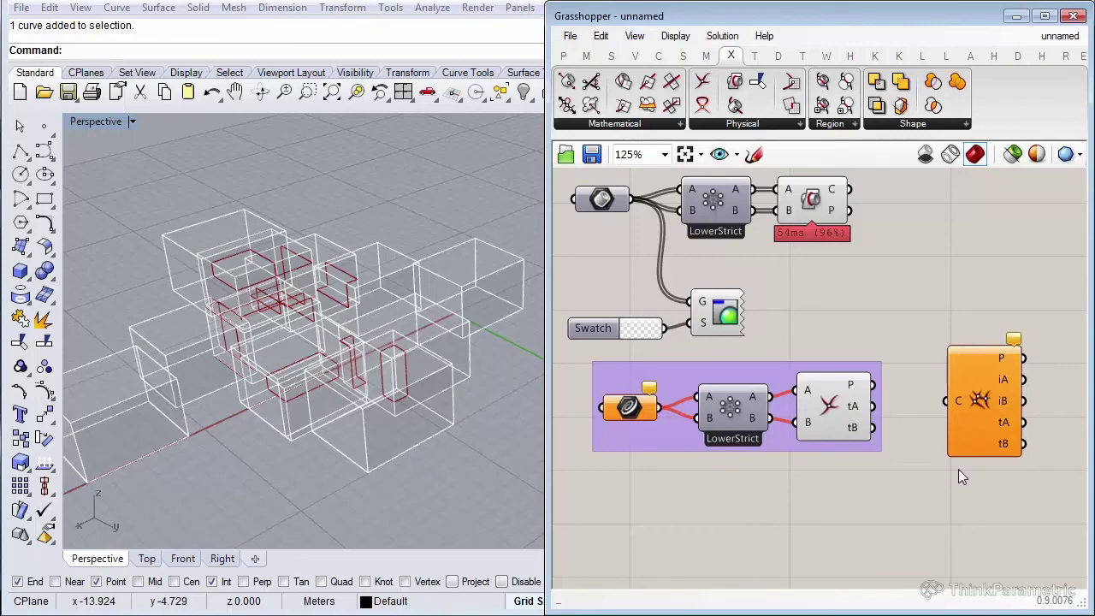
scroll(898, 446, down, 1)
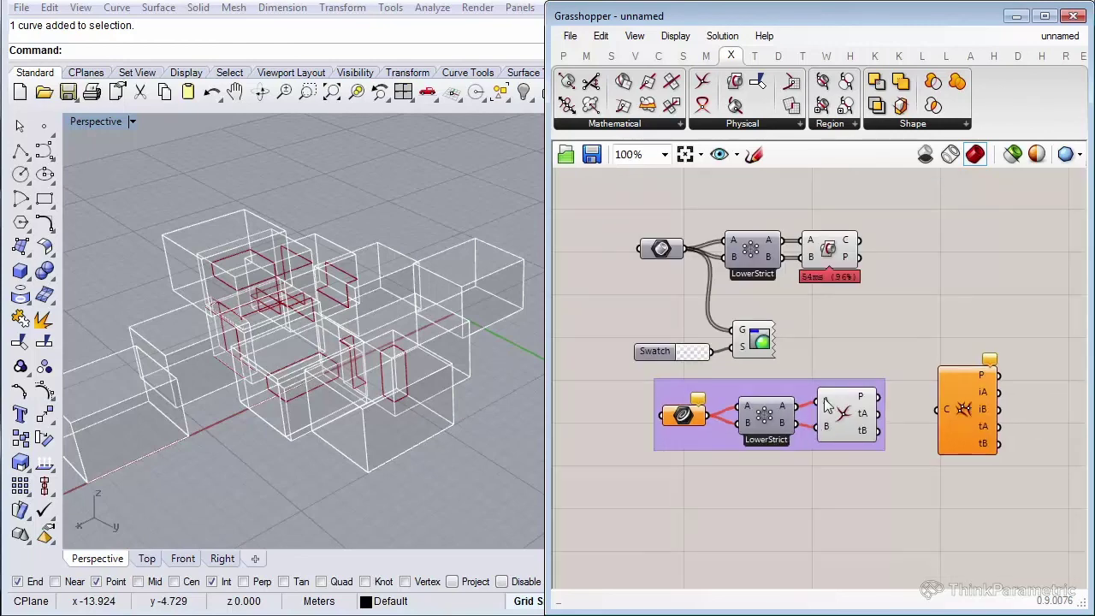
drag(968, 398, 951, 401)
click(931, 326)
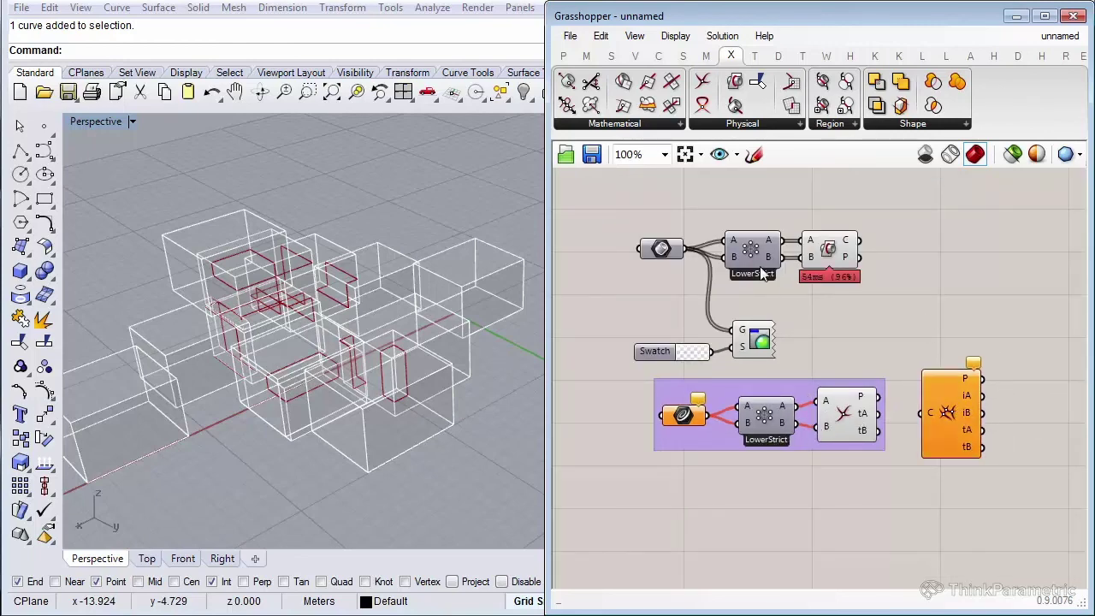
Review the matching modes available on the boxes' Cross Reference, including Upper Triangle and Upper Triangle (strict).
scroll(758, 266, up, 1)
right_drag(758, 265, 785, 320)
scroll(785, 318, up, 1)
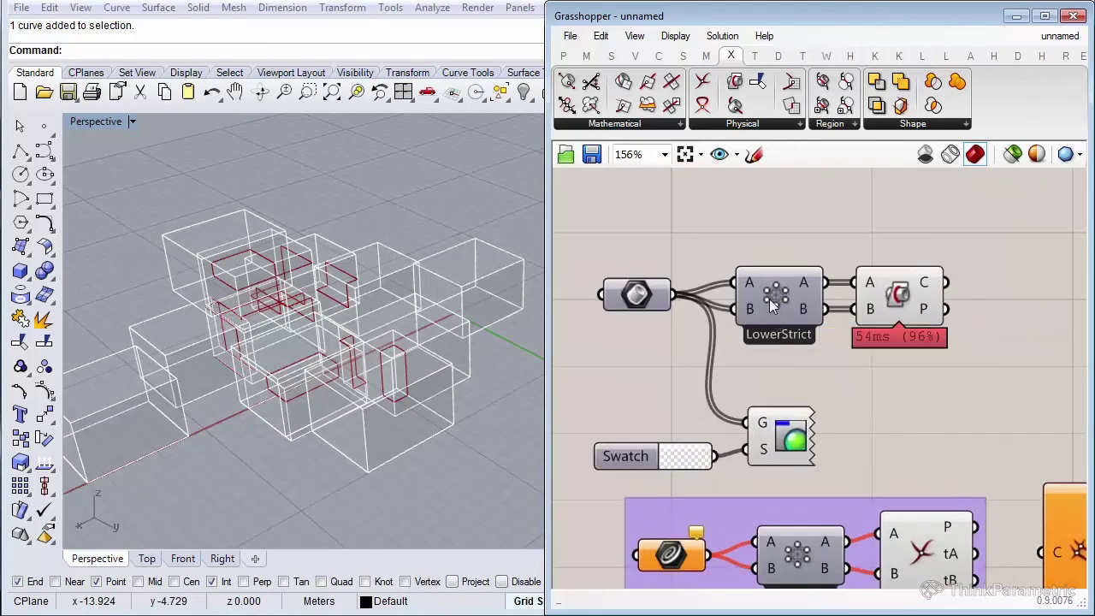
right_click(769, 298)
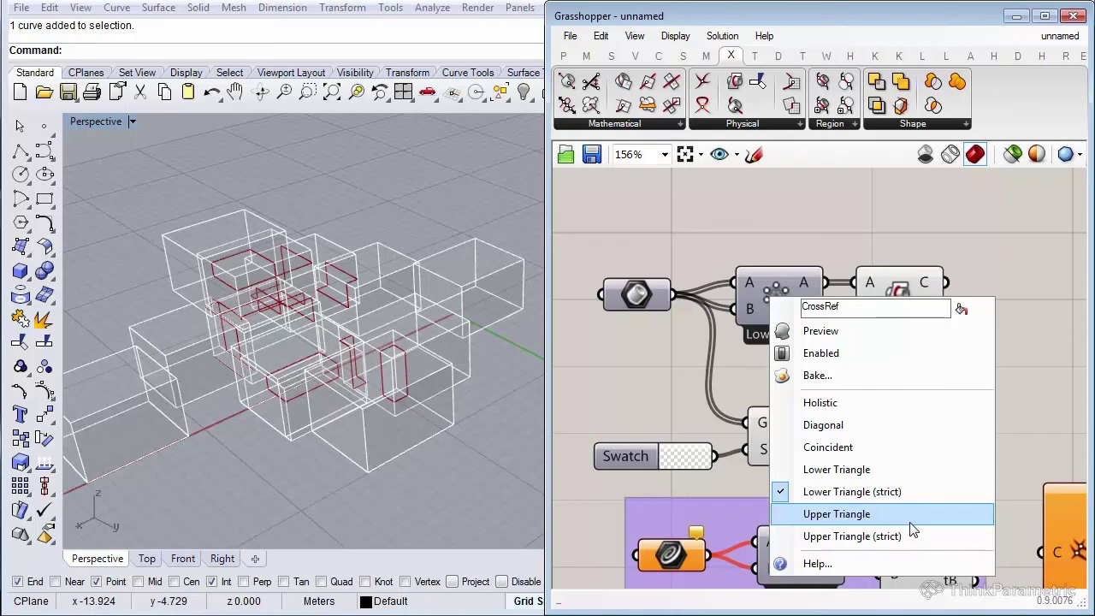
Leave the matching mode unchanged and line up the Swatch with the Custom Preview's S input.
click(651, 437)
drag(632, 456, 634, 449)
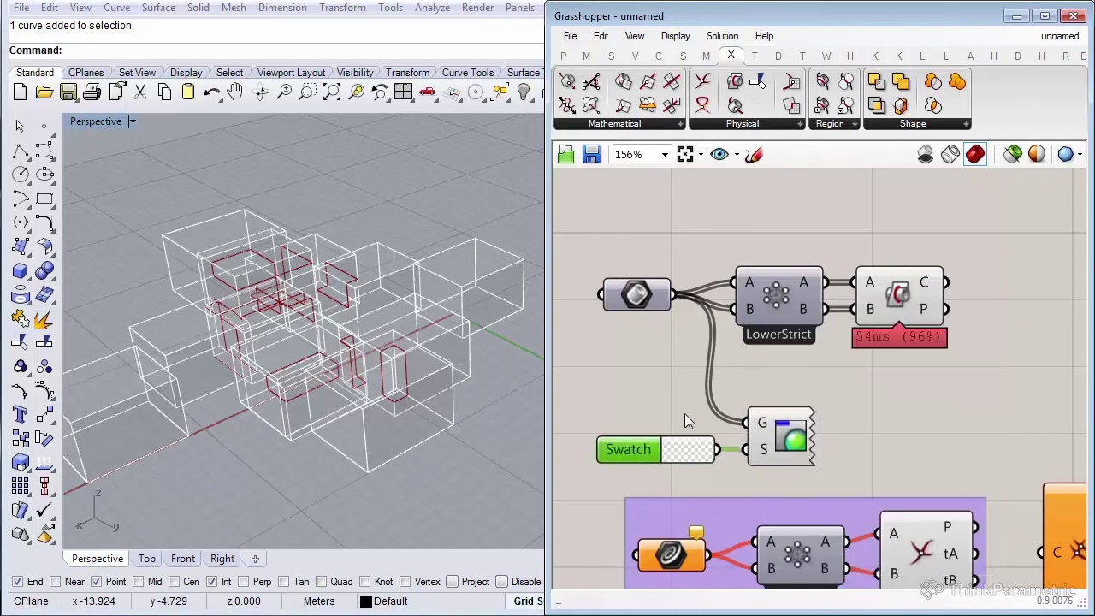
click(684, 415)
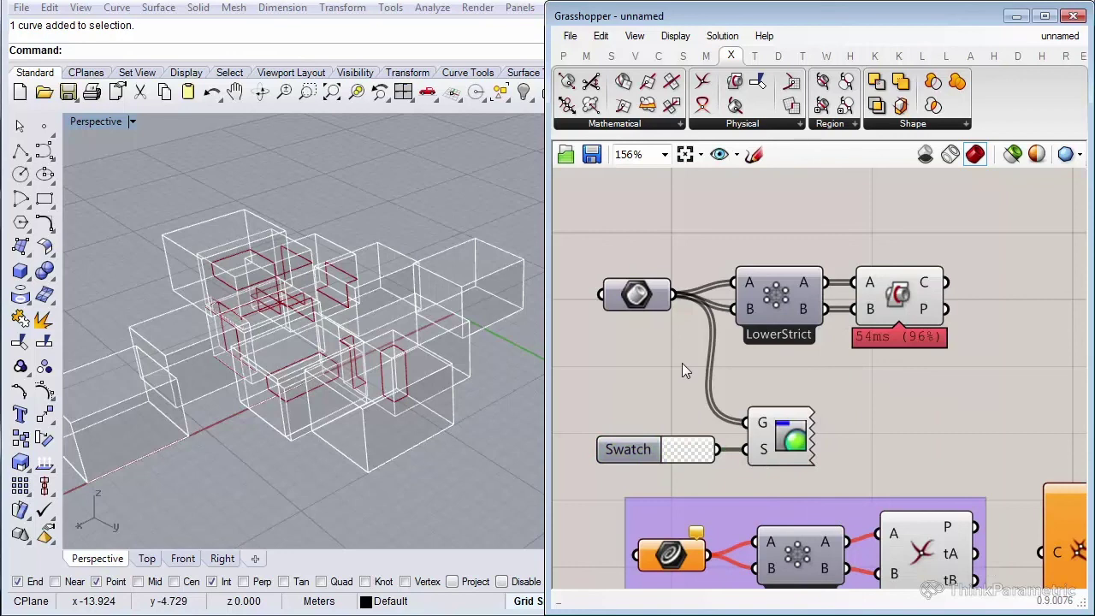